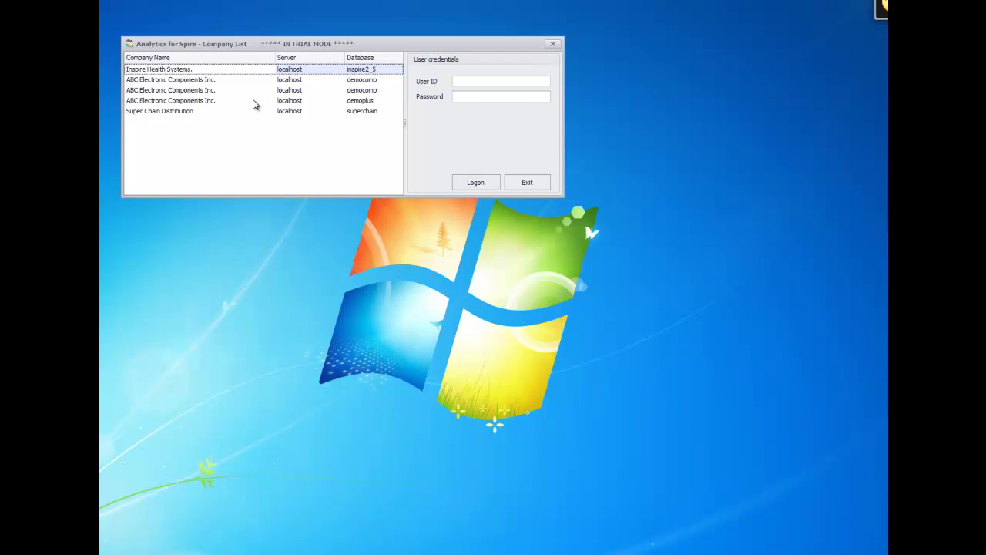
# Log on to the ABC Electronic Components Inc. company in the demoplus database with user ID BUSINESS and the account password.
pyautogui.click(254, 101)
pyautogui.click(493, 81)
pyautogui.write('BUSINESS')
pyautogui.write('****')
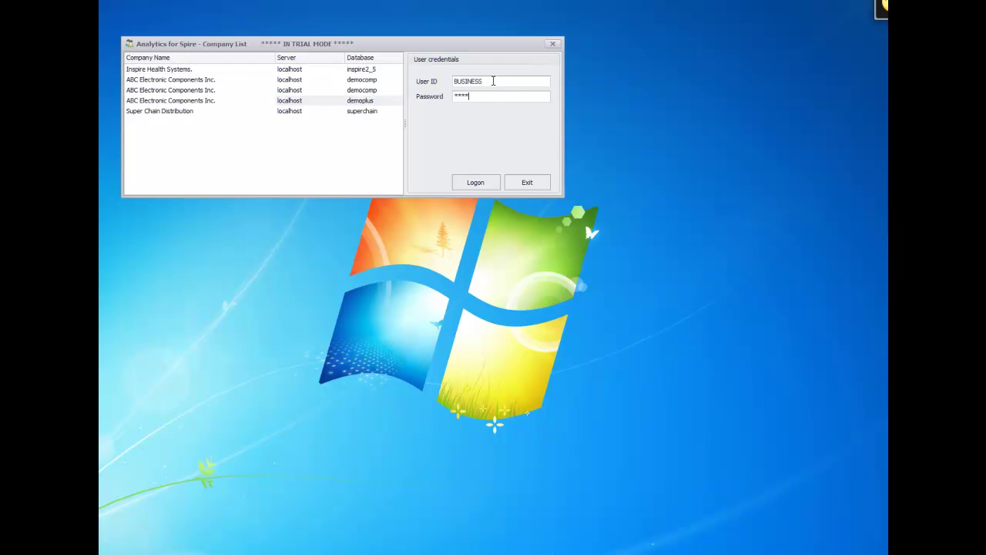
pyautogui.press('Return')
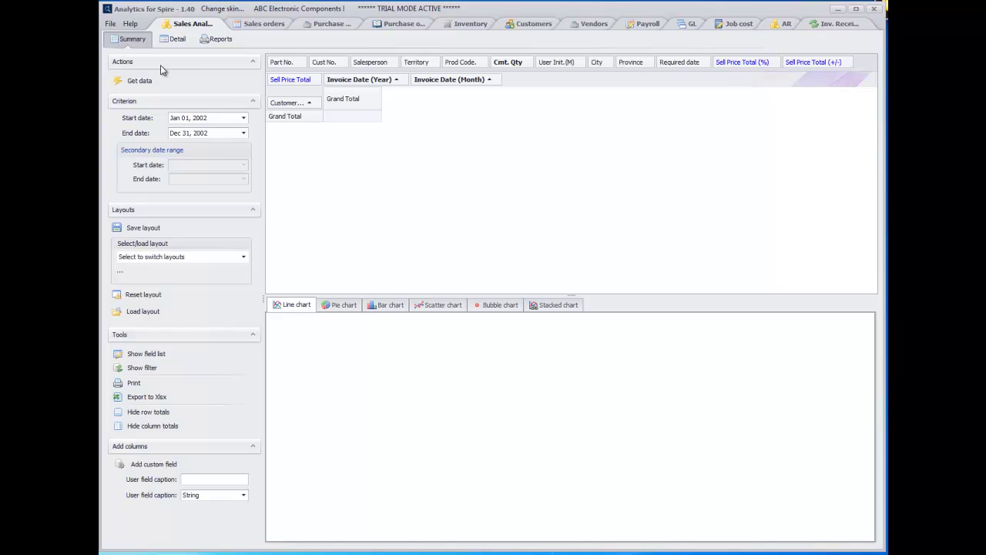
# Retrieve the sales analysis summary data for Jan 01, 2002 to Dec 31, 2002 and enlarge the summary grid.
pyautogui.click(132, 81)
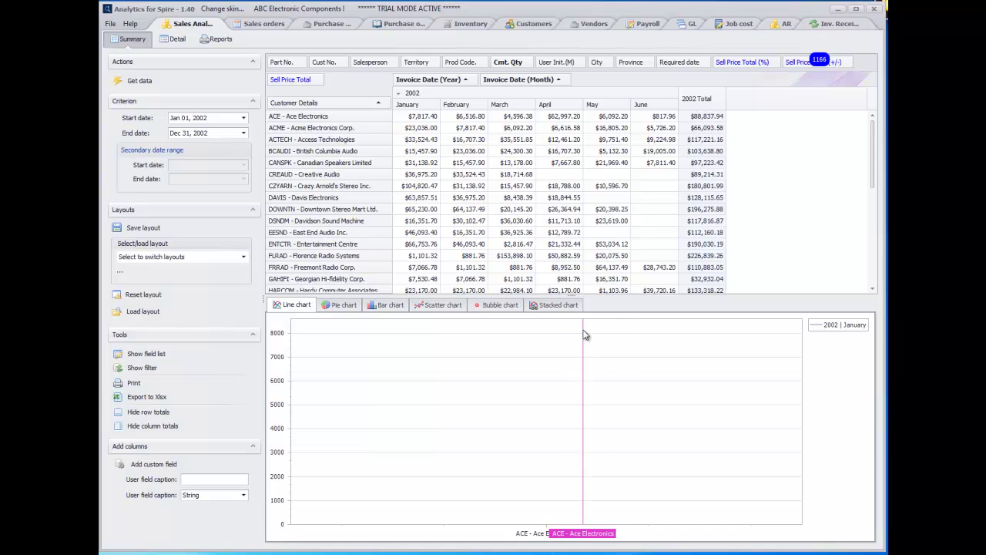
pyautogui.moveTo(572, 297); pyautogui.dragTo(573, 428)
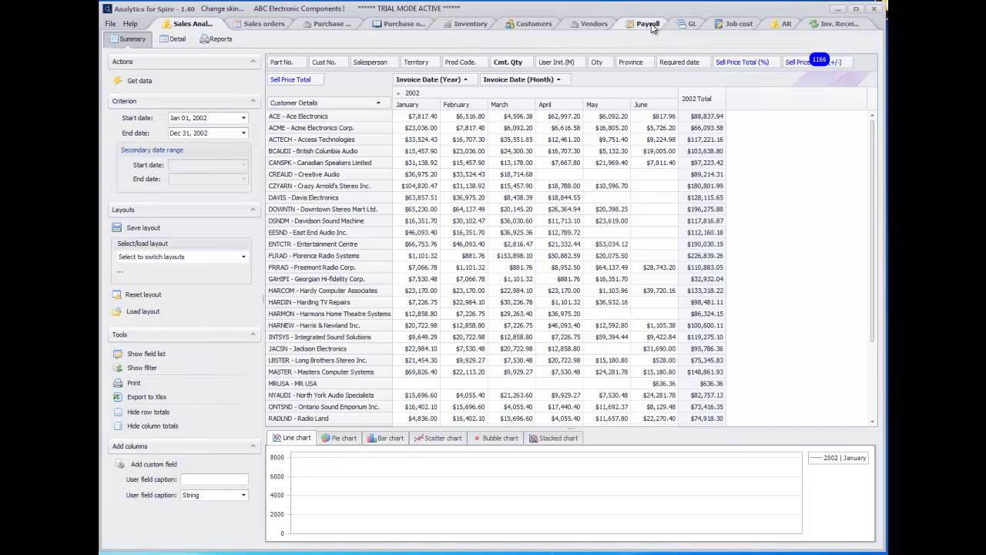
# Retrieve the inventory receipts summary data and apply the Costreceiptsbyproductcodeyearmonth.xml layout.
pyautogui.click(836, 24)
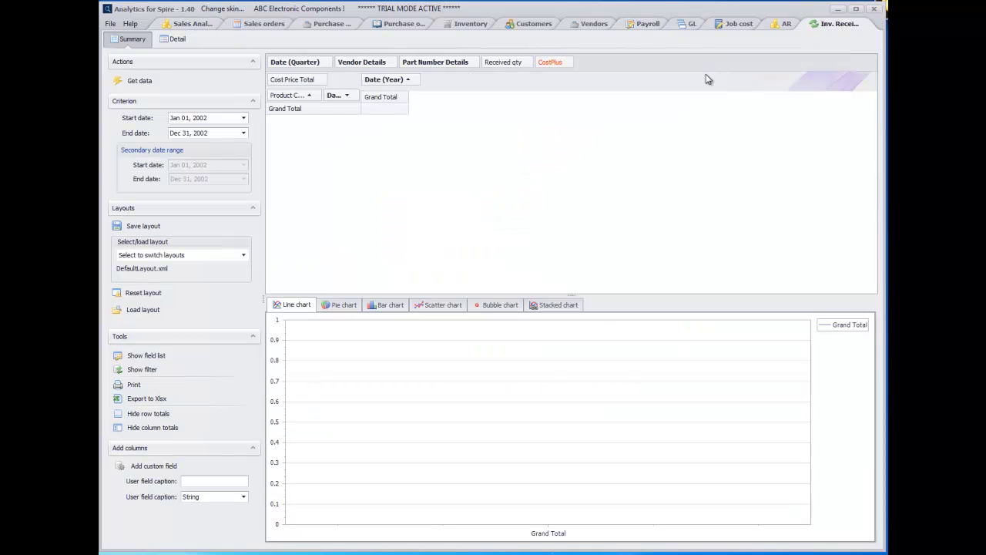
pyautogui.click(137, 81)
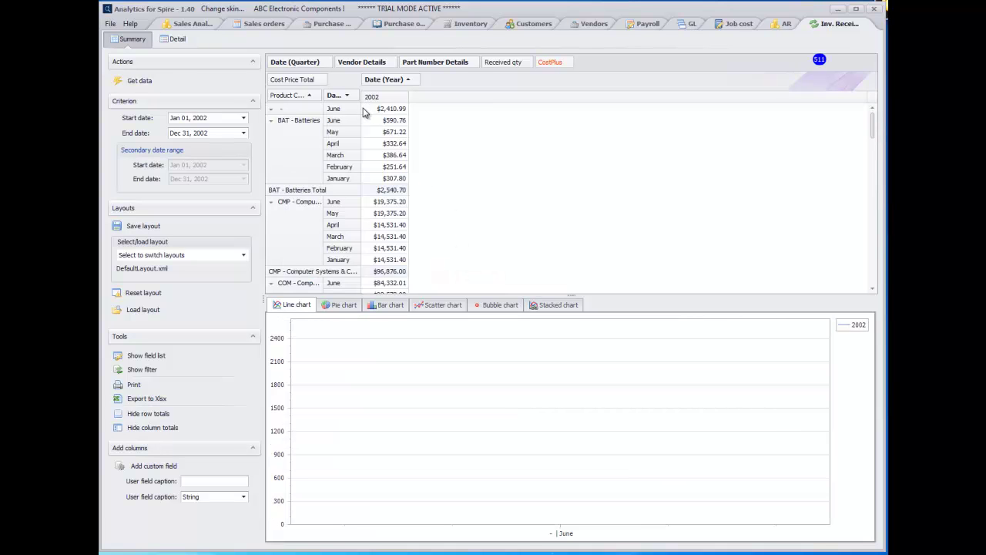
pyautogui.moveTo(324, 109); pyautogui.dragTo(361, 110)
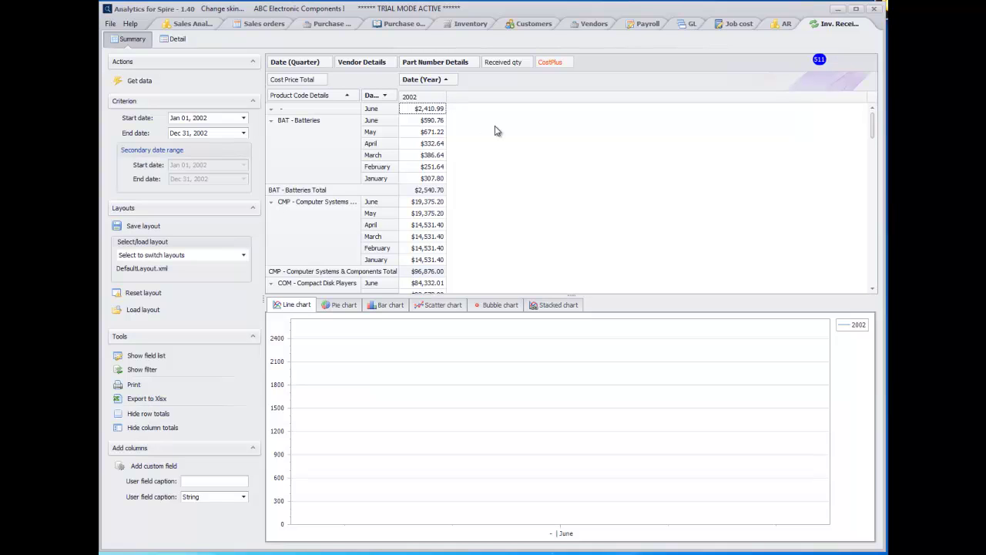
pyautogui.click(244, 255)
pyautogui.click(241, 267)
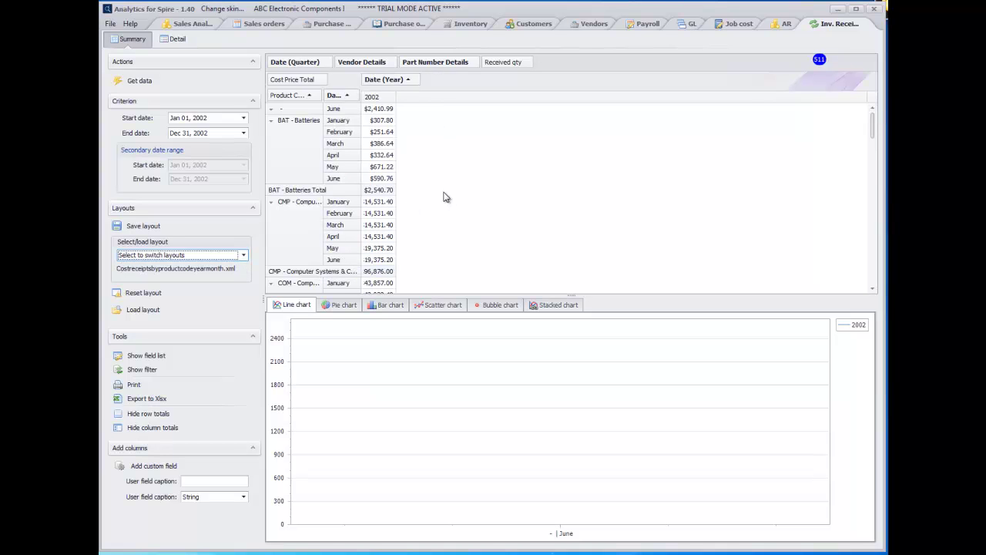
# View the Sales Analysis summary in the CmtByPart.xml layout and in the SoldQuantityByYearMonth.xml layout.
pyautogui.click(175, 25)
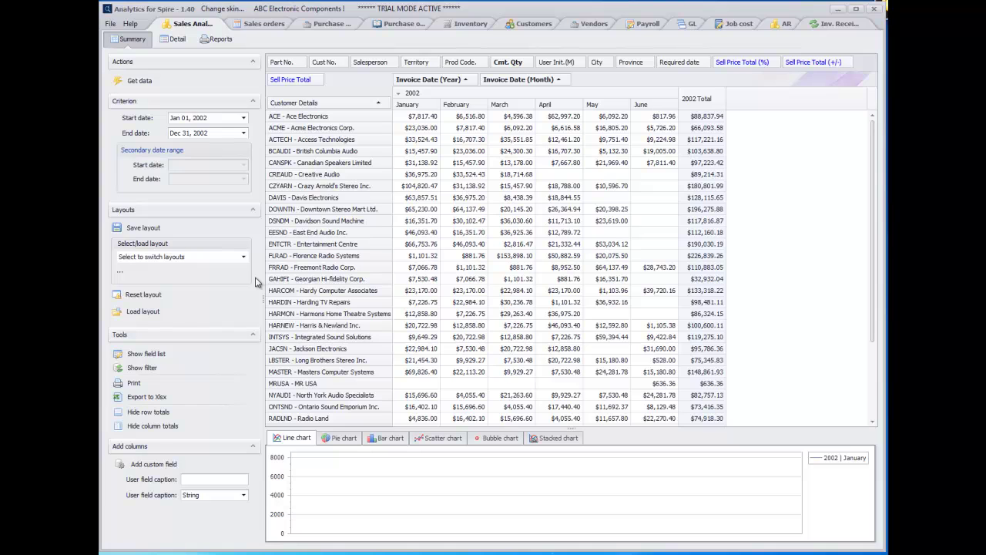
pyautogui.click(241, 256)
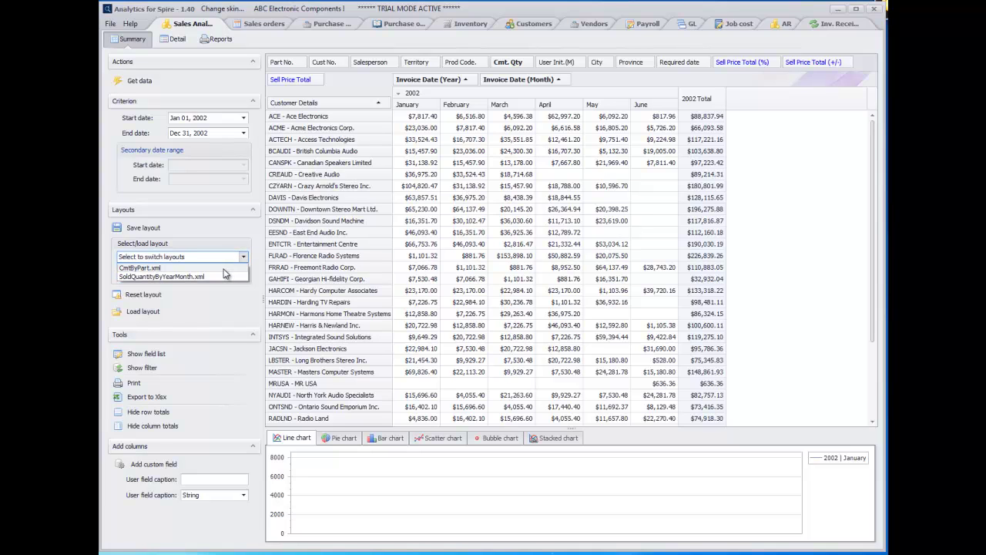
pyautogui.click(224, 270)
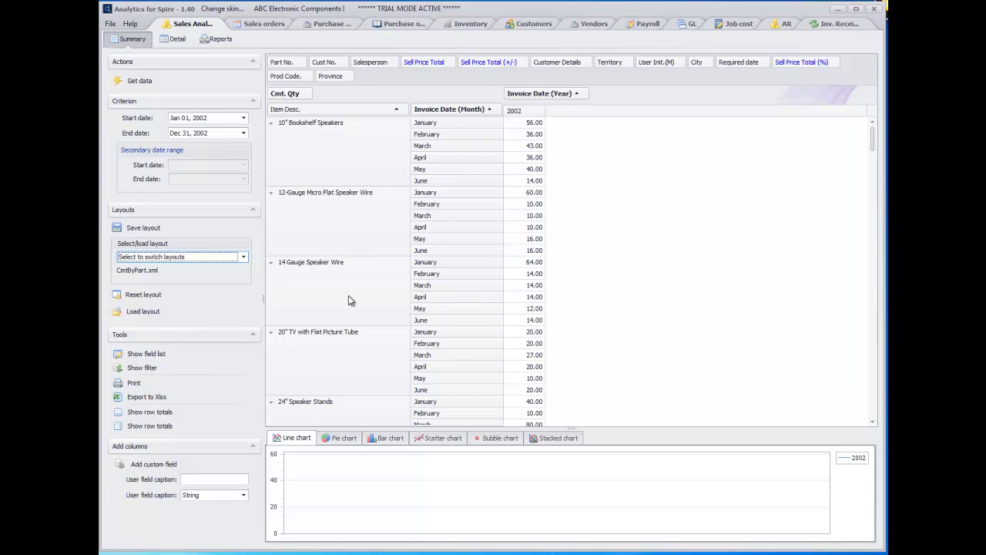
pyautogui.click(243, 257)
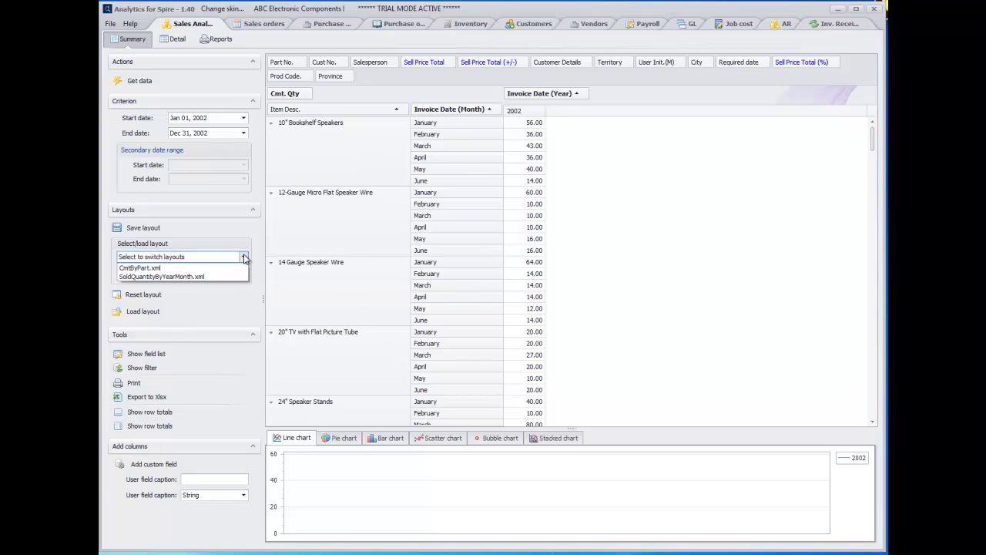
pyautogui.click(208, 277)
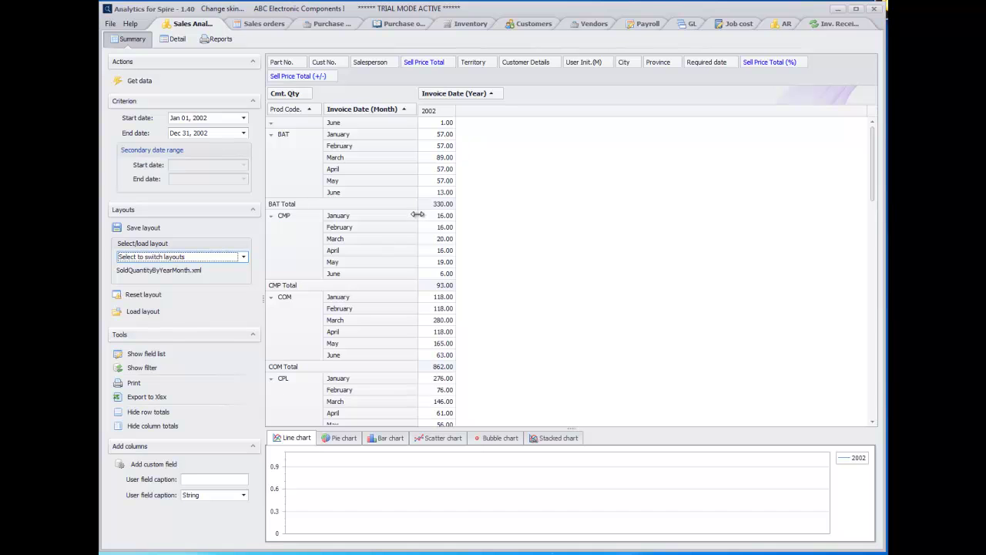
# Reset the sales summary layout and replace Customer Details with Invoice Date (Month) as the row field.
pyautogui.click(141, 297)
pyautogui.click(457, 307)
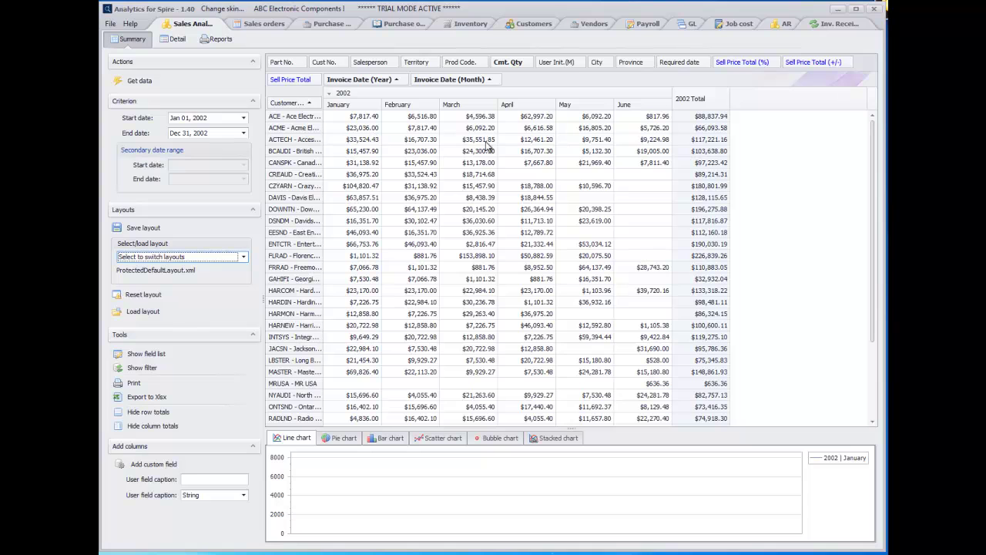
pyautogui.click(298, 105)
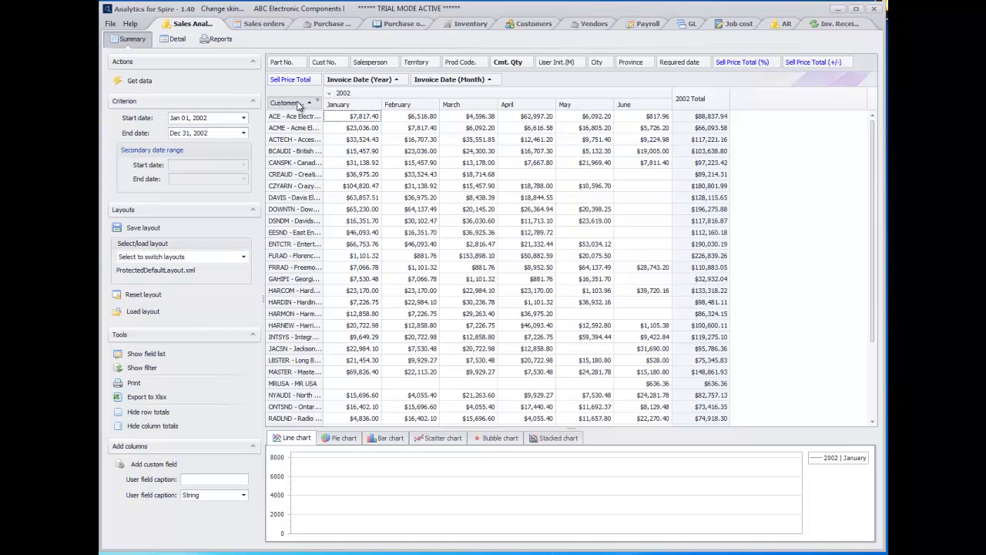
pyautogui.moveTo(298, 106); pyautogui.dragTo(534, 69)
pyautogui.moveTo(456, 94); pyautogui.dragTo(309, 121)
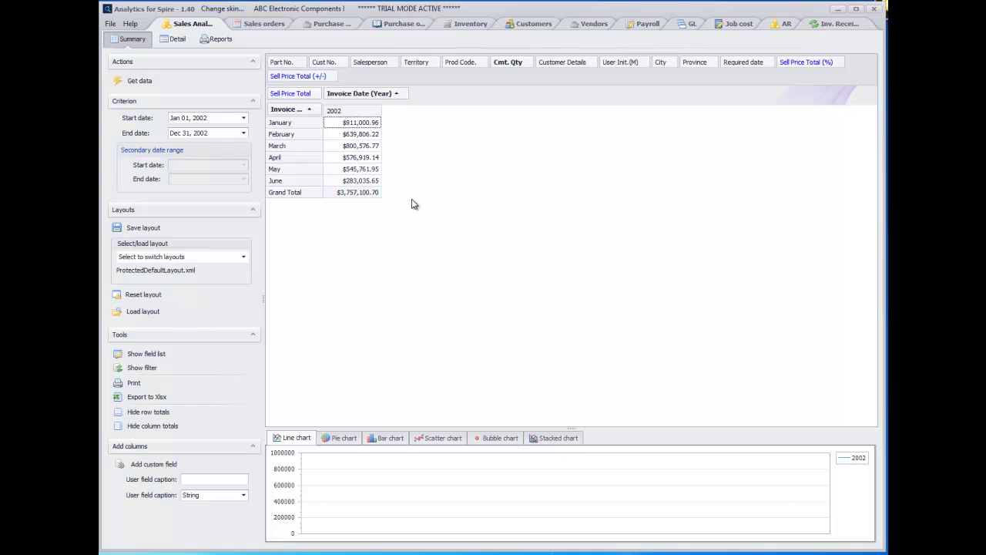
# Enable the secondary date range Jan 01, 2001 to Dec 31, 2001 and retrieve the sales data again.
pyautogui.click(147, 151)
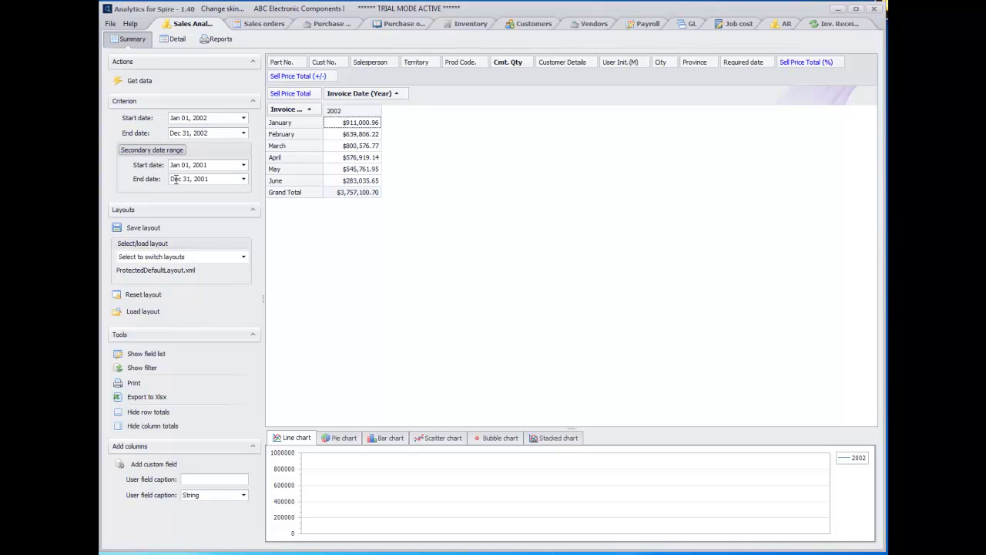
pyautogui.click(142, 81)
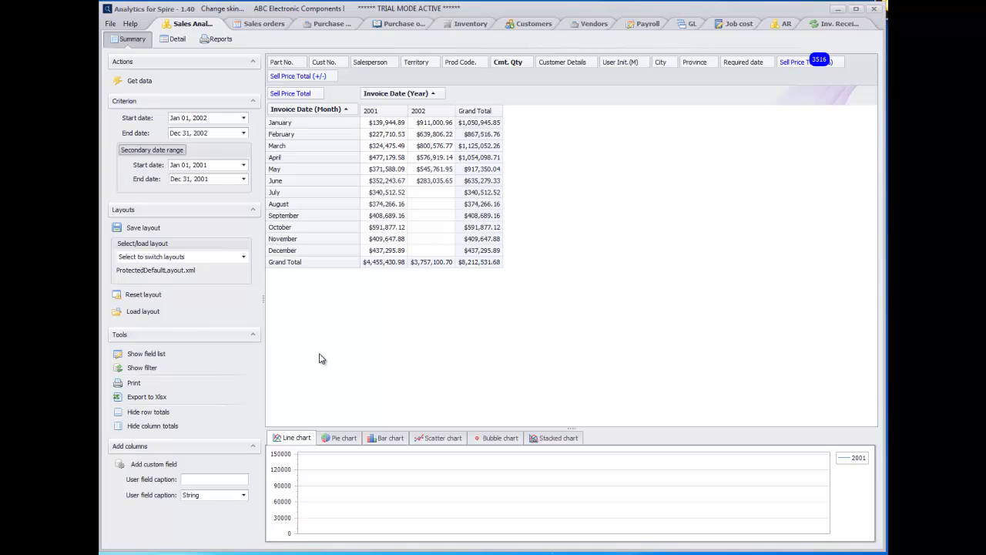
# Chart the January to December sales totals of 2001 and 2002 and enlarge the chart area.
pyautogui.moveTo(385, 123); pyautogui.dragTo(427, 251)
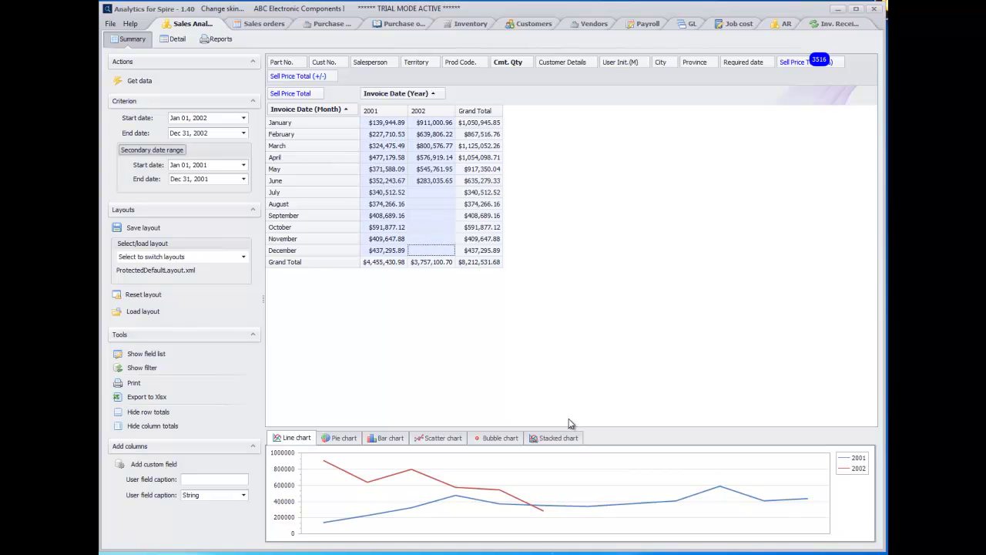
pyautogui.moveTo(567, 426); pyautogui.dragTo(570, 421)
pyautogui.moveTo(565, 313); pyautogui.dragTo(567, 311)
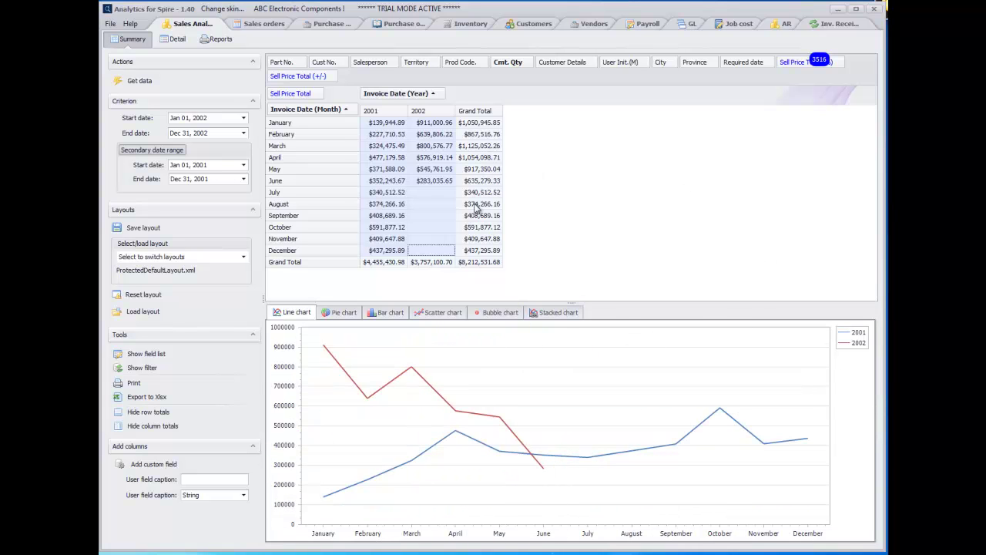
# View the year comparison as pie, bar, scatter, bubble and stacked charts, ending on the line chart.
pyautogui.click(341, 314)
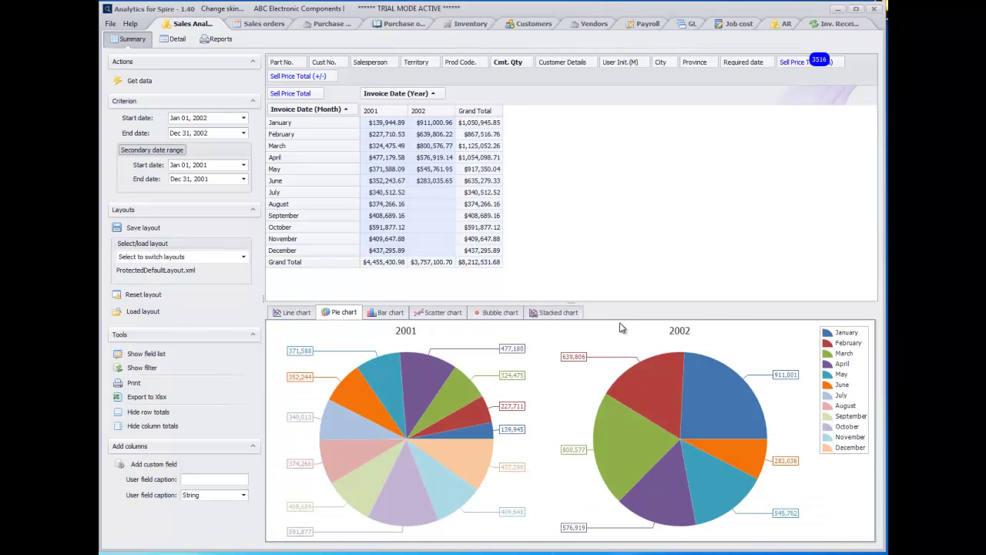
pyautogui.click(390, 313)
pyautogui.click(428, 316)
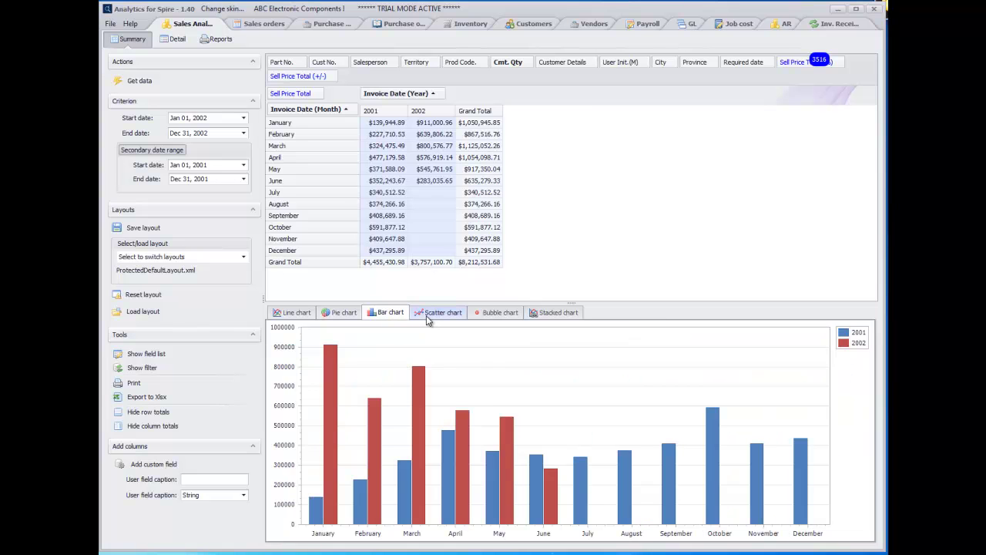
pyautogui.click(485, 316)
pyautogui.click(535, 314)
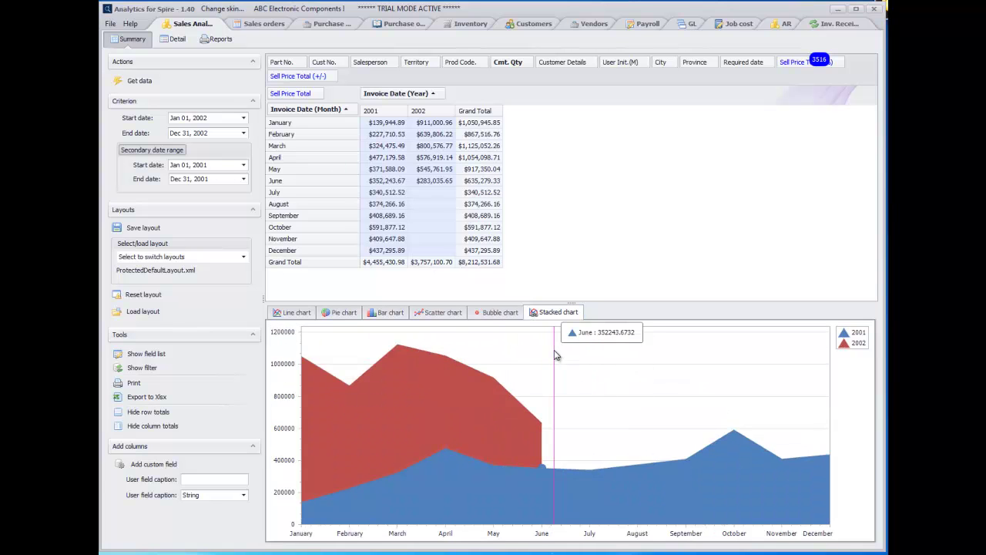
pyautogui.click(294, 312)
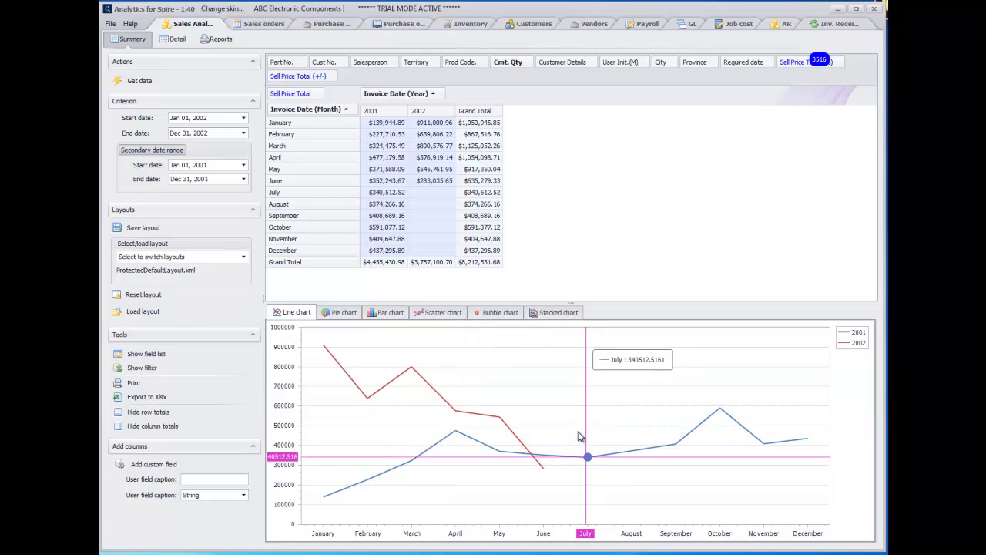
# Check the print preview of the sales line chart and close it.
pyautogui.hotkey('ctrl', 'p')
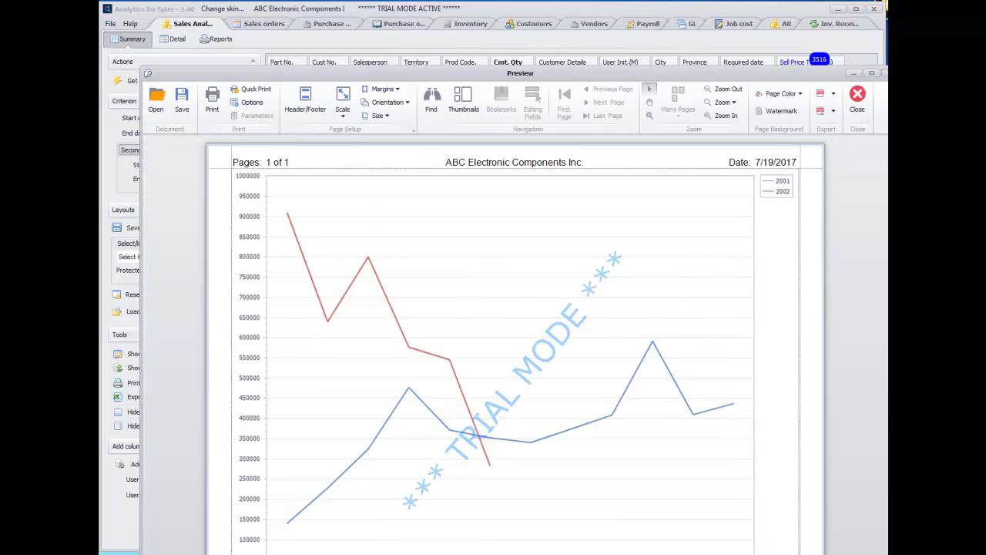
pyautogui.click(884, 74)
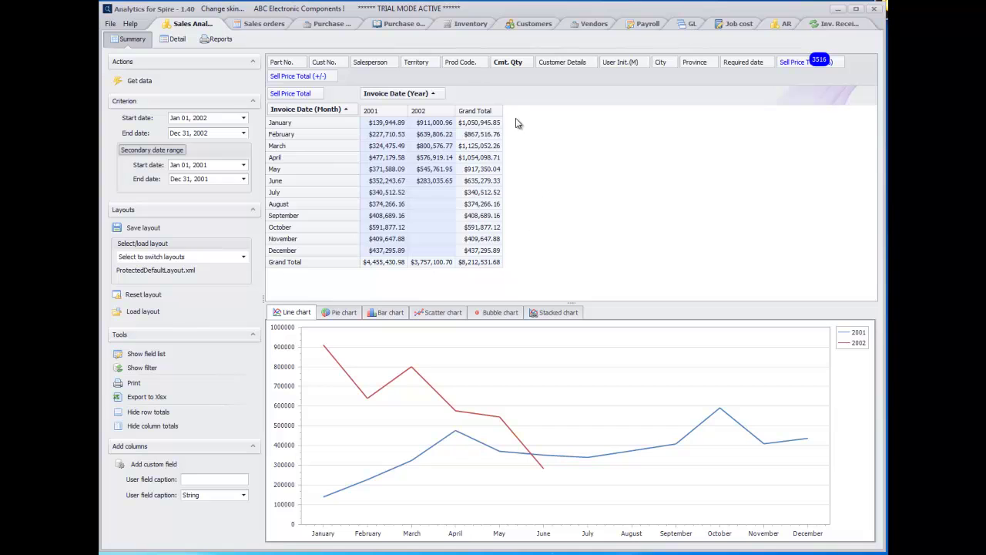
# Add Prod. Code as a row field ahead of Invoice Date (Month) and enlarge the summary grid.
pyautogui.moveTo(461, 61); pyautogui.dragTo(278, 113)
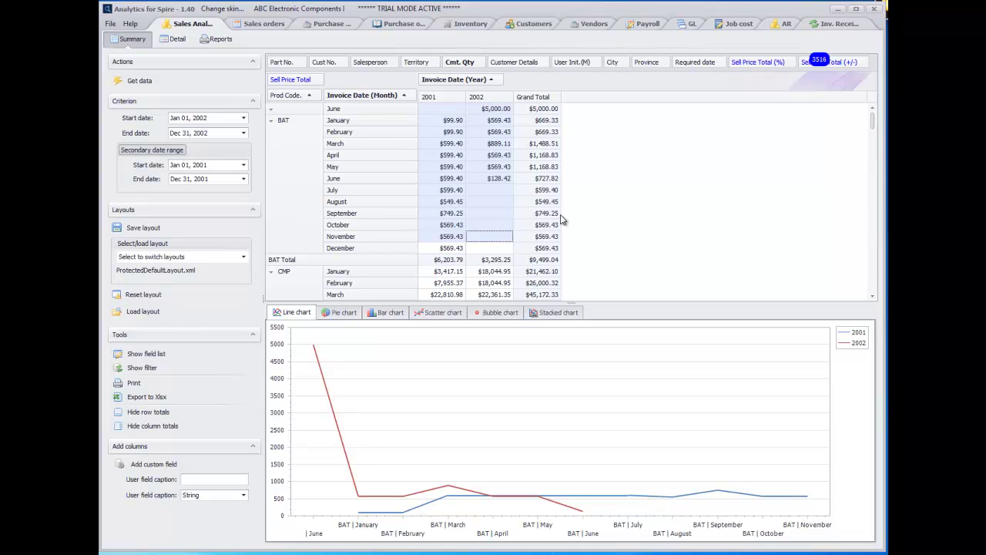
pyautogui.scroll(-6, 486, 197)
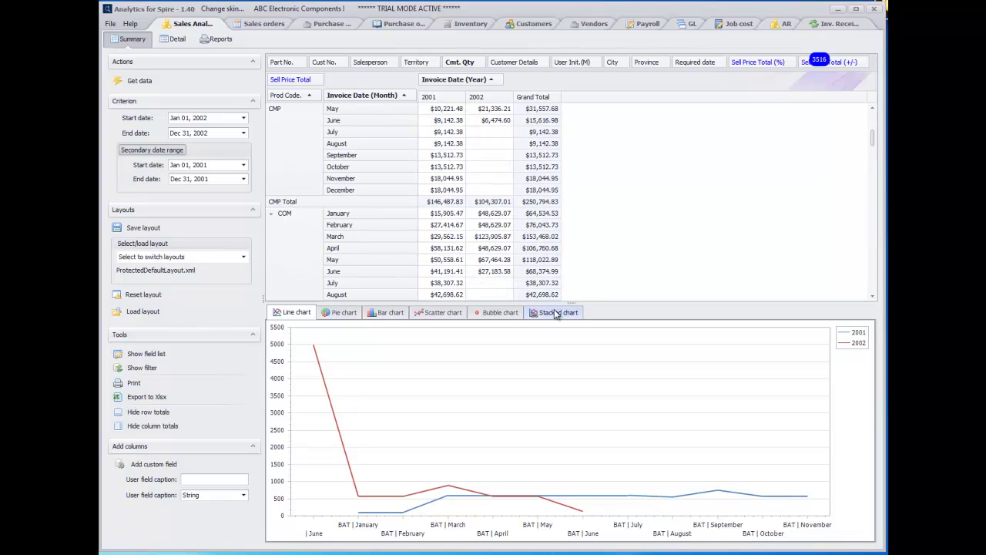
pyautogui.moveTo(572, 302); pyautogui.dragTo(574, 387)
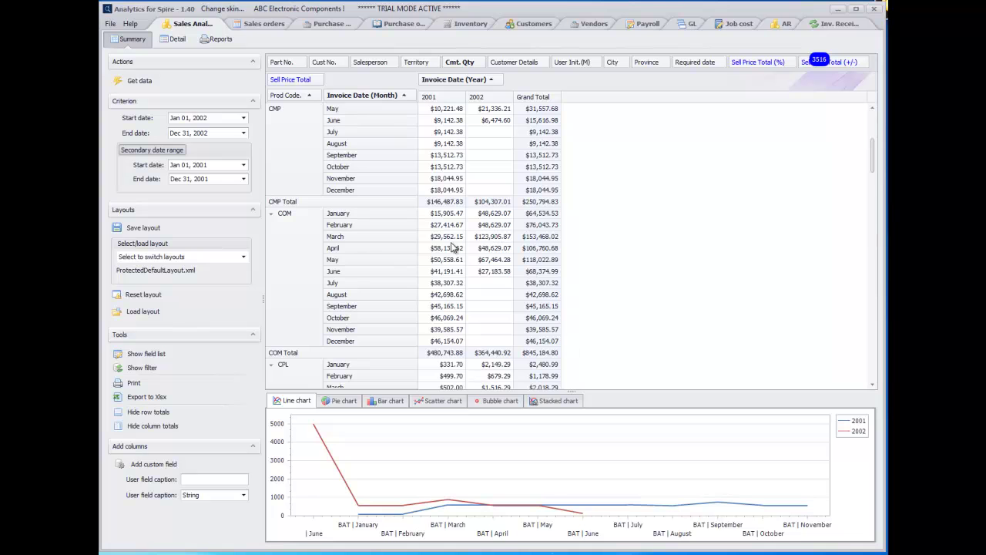
# Chart the January to December values of 2001 and 2002 for product code SPK and enlarge the chart area.
pyautogui.scroll(-2, 455, 224)
pyautogui.scroll(-15, 455, 224)
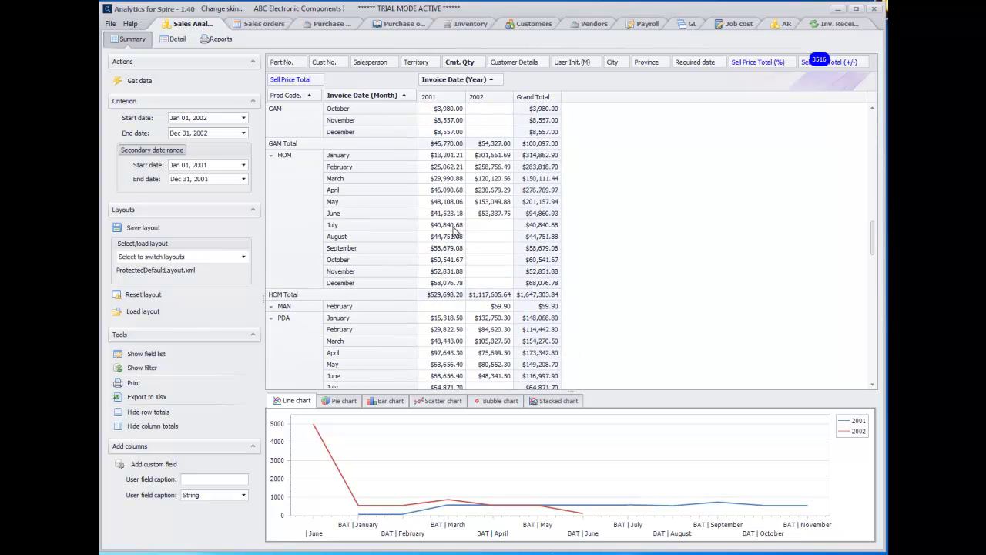
pyautogui.scroll(-12, 455, 229)
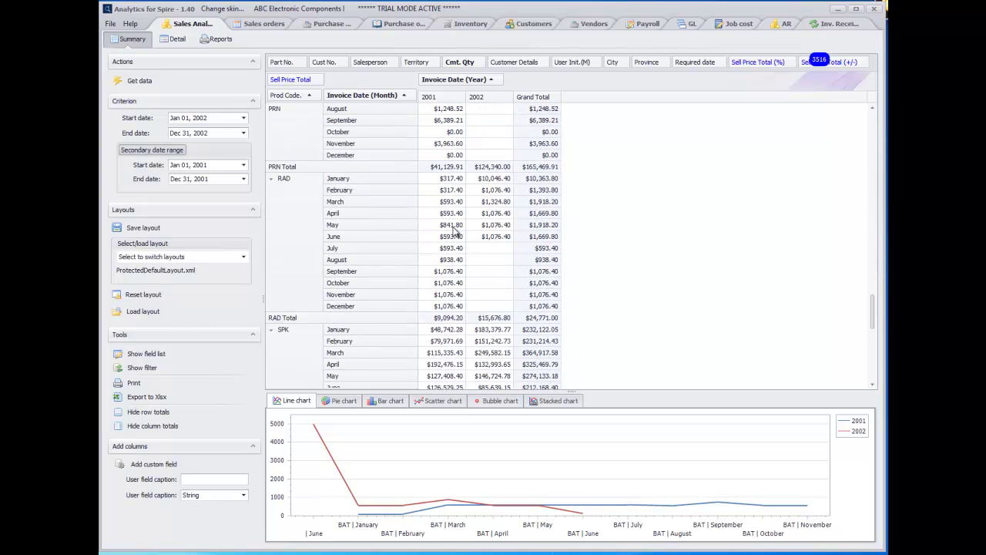
pyautogui.click(436, 159)
pyautogui.moveTo(436, 159); pyautogui.dragTo(490, 283)
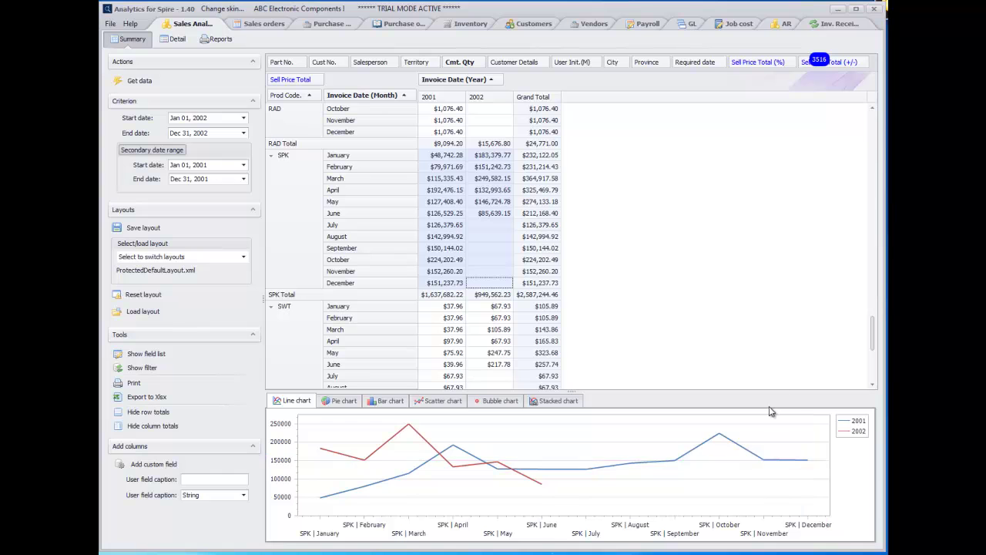
pyautogui.moveTo(573, 390); pyautogui.dragTo(573, 336)
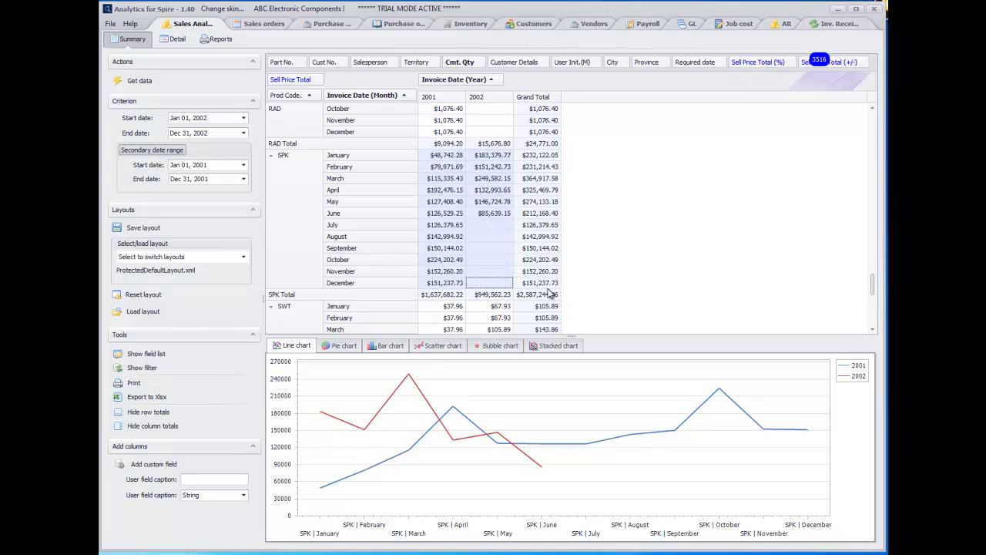
# Drill down into the April 2002 sales of product code SPK and group the detail rows by Part No.
pyautogui.doubleClick(479, 192)
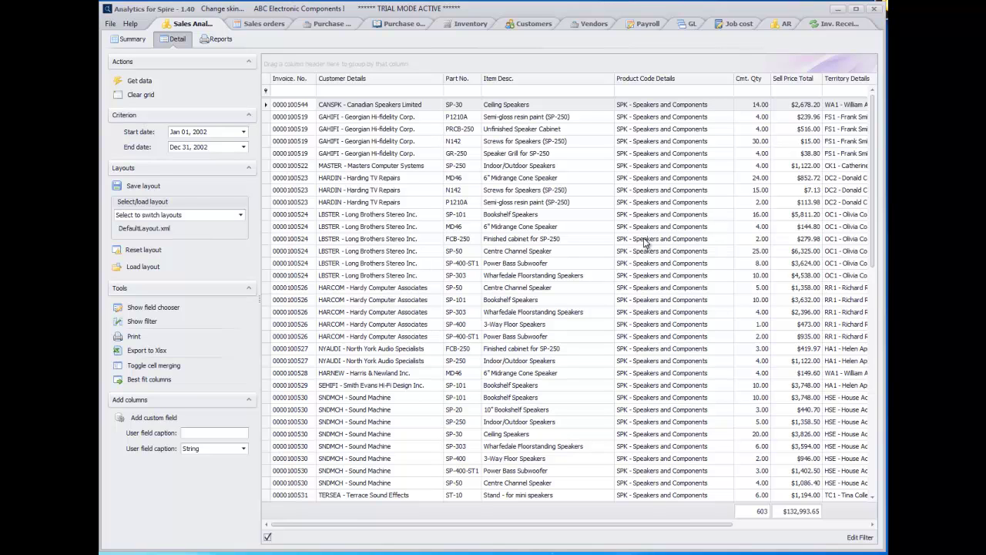
pyautogui.moveTo(666, 526); pyautogui.dragTo(644, 524)
pyautogui.moveTo(455, 85); pyautogui.dragTo(405, 68)
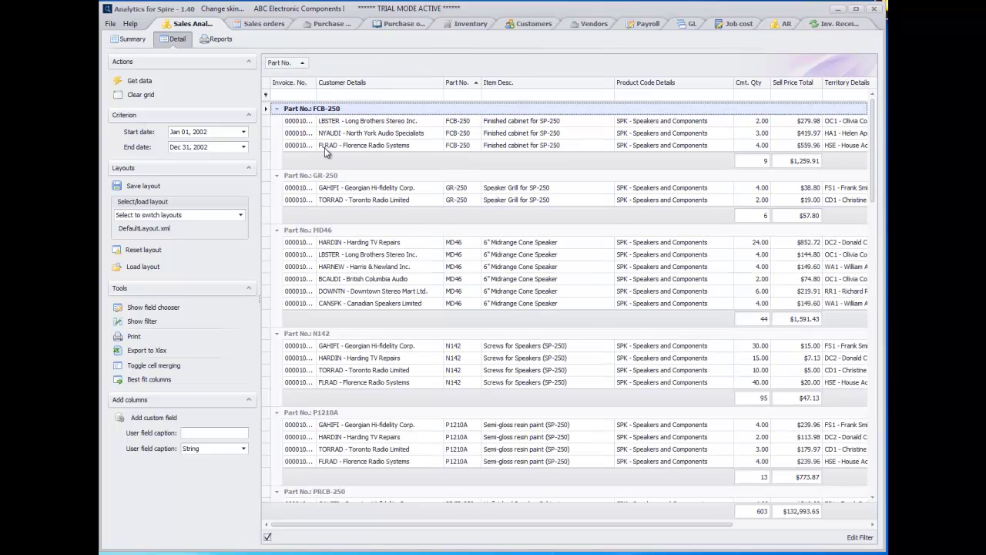
# Review the April 2002 SPK transactions and the quantity and sales subtotals of each part number group.
pyautogui.scroll(-7, 608, 286)
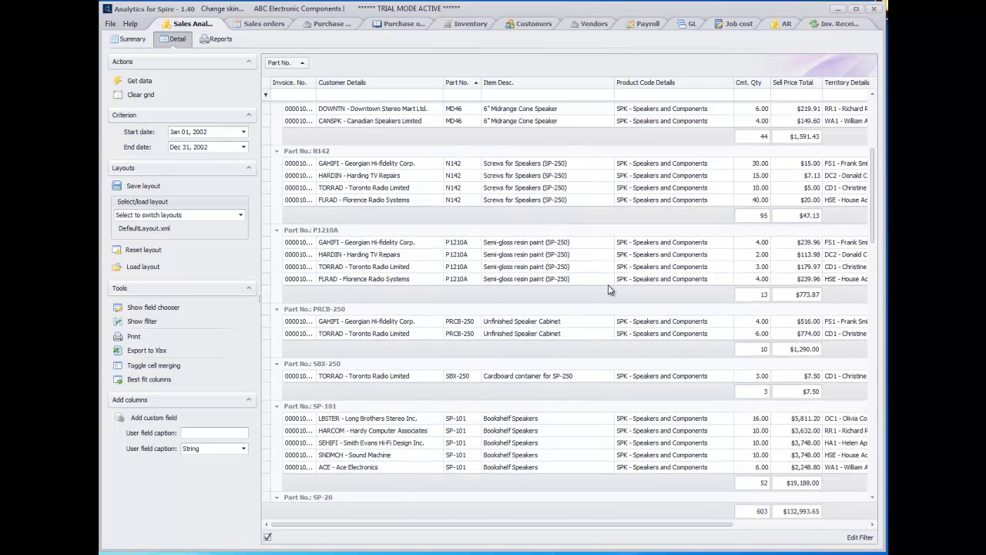
pyautogui.scroll(-4, 608, 286)
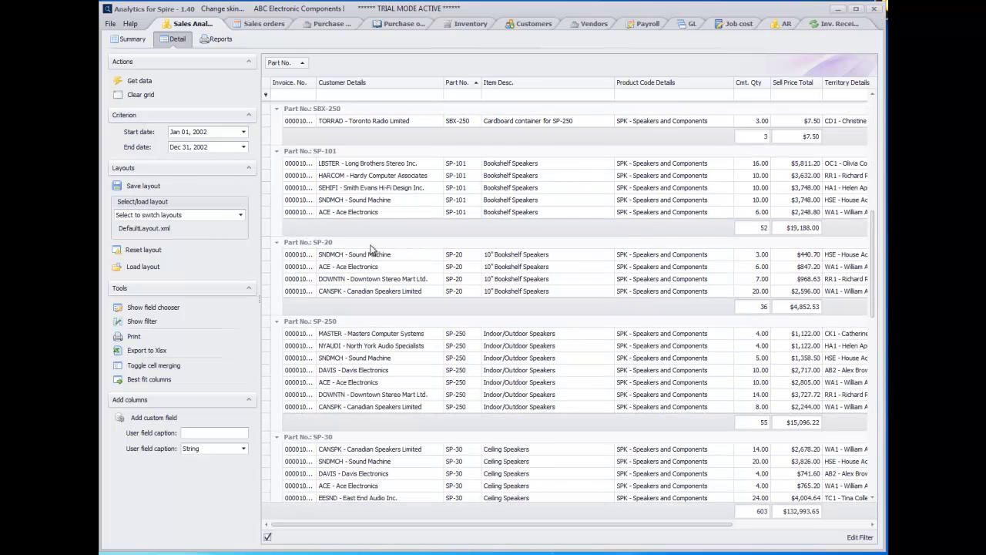
pyautogui.scroll(2, 372, 250)
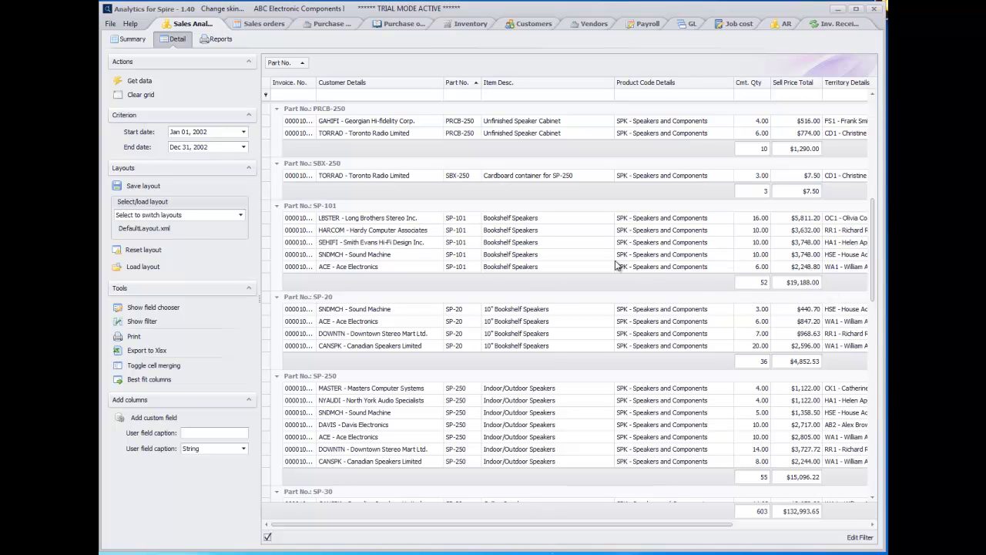
pyautogui.scroll(-4, 705, 299)
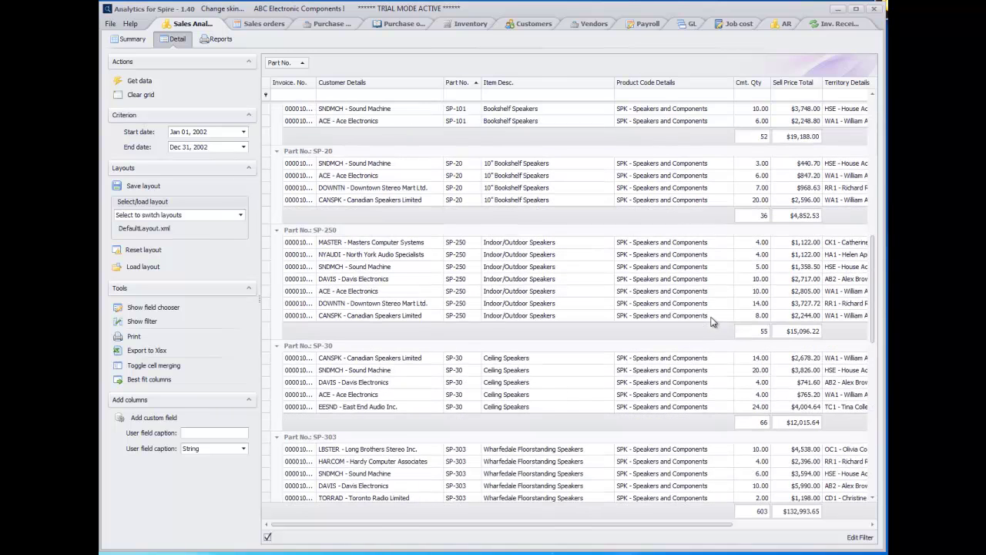
pyautogui.scroll(-2, 712, 298)
pyautogui.scroll(7, 713, 298)
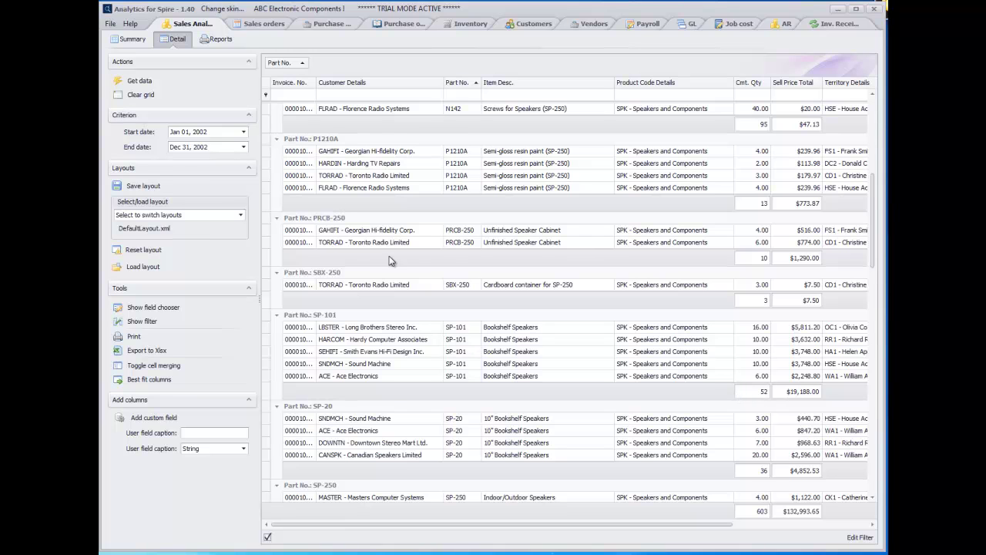
# Drill down into the April 2001 sales of product code SPK and review the transactions by part number.
pyautogui.click(129, 40)
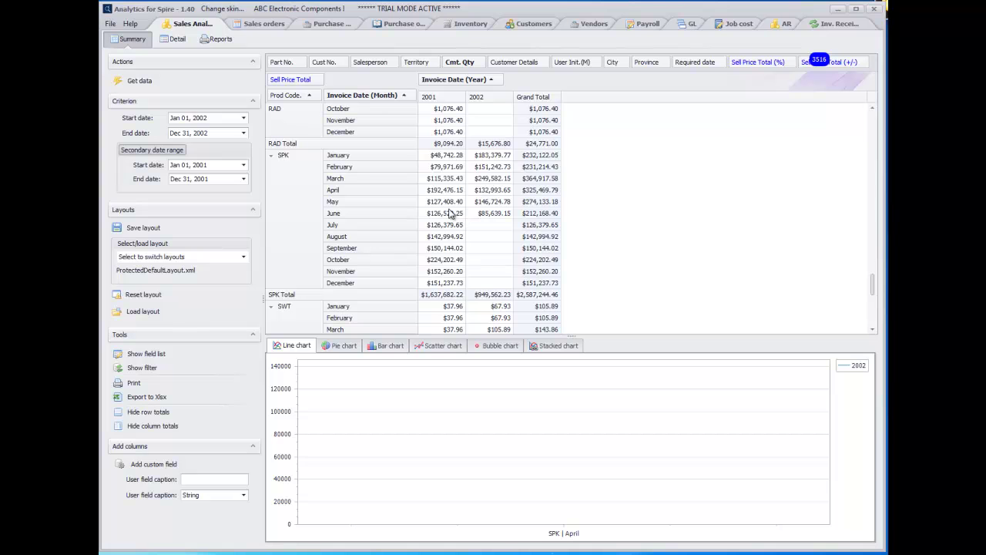
pyautogui.click(442, 194)
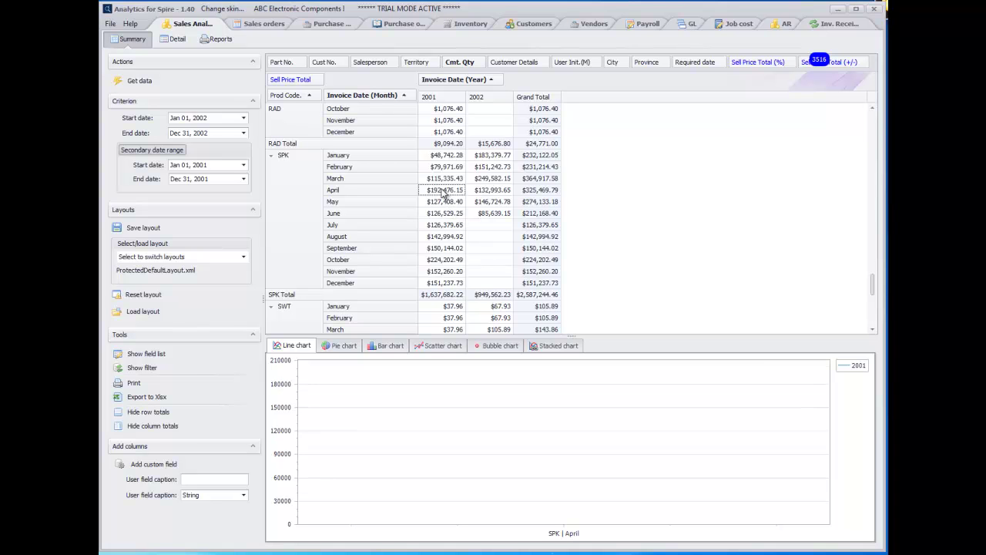
pyautogui.doubleClick(443, 191)
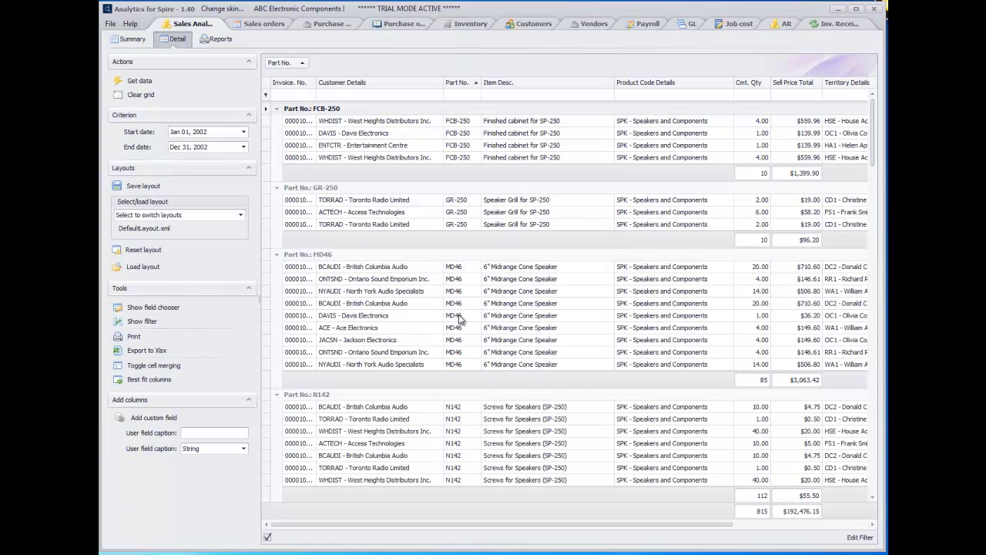
pyautogui.scroll(-5, 466, 329)
pyautogui.scroll(-10, 467, 332)
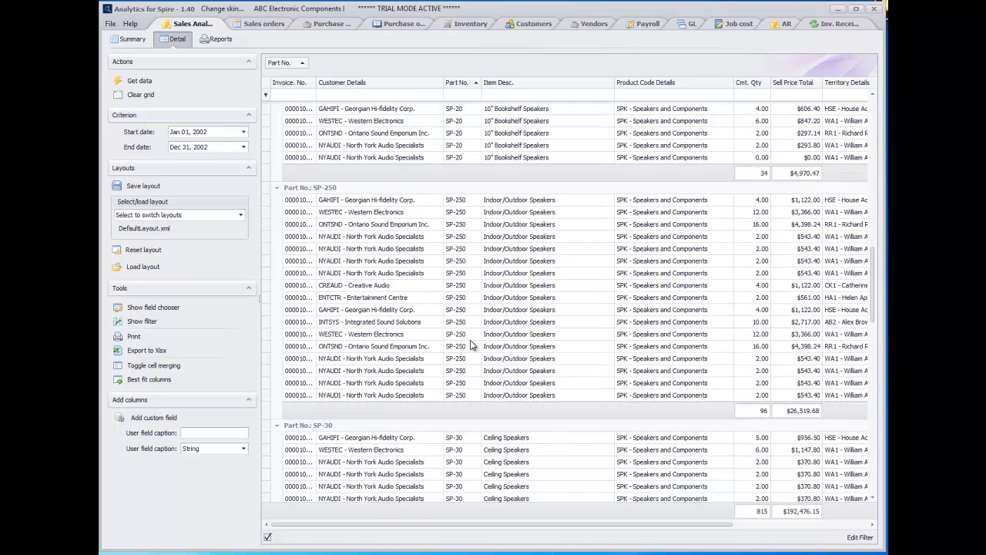
pyautogui.scroll(4, 471, 345)
pyautogui.scroll(3, 471, 344)
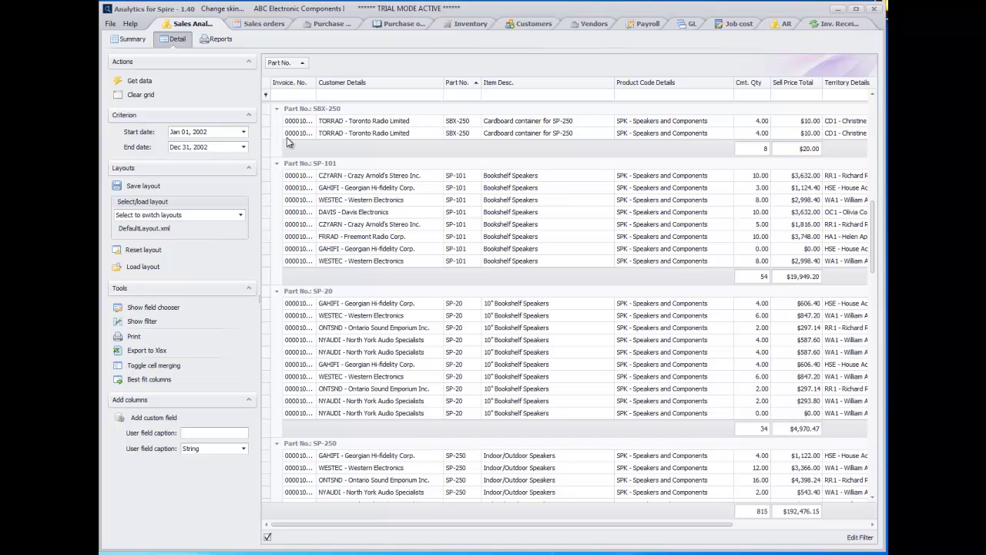
# In the summary pivot, add Part No. as a row field between Prod. Code and Invoice Date (Month) and review the SPK parts.
pyautogui.click(131, 43)
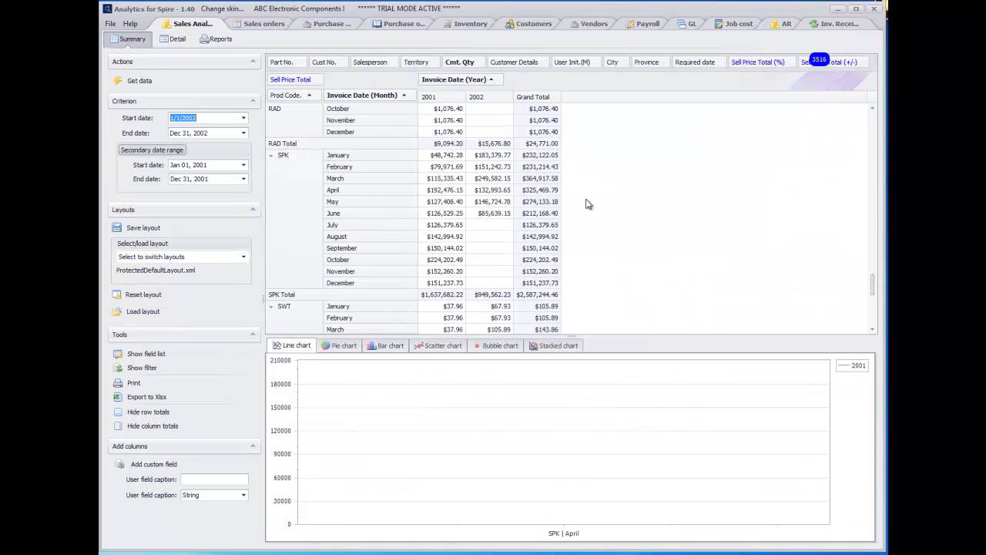
pyautogui.moveTo(297, 62); pyautogui.dragTo(319, 108)
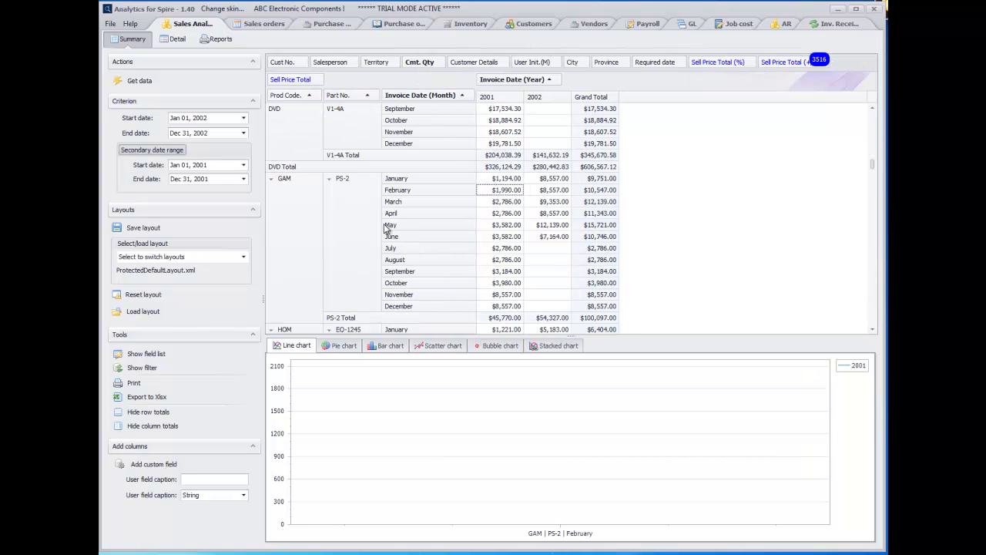
pyautogui.scroll(-12, 426, 234)
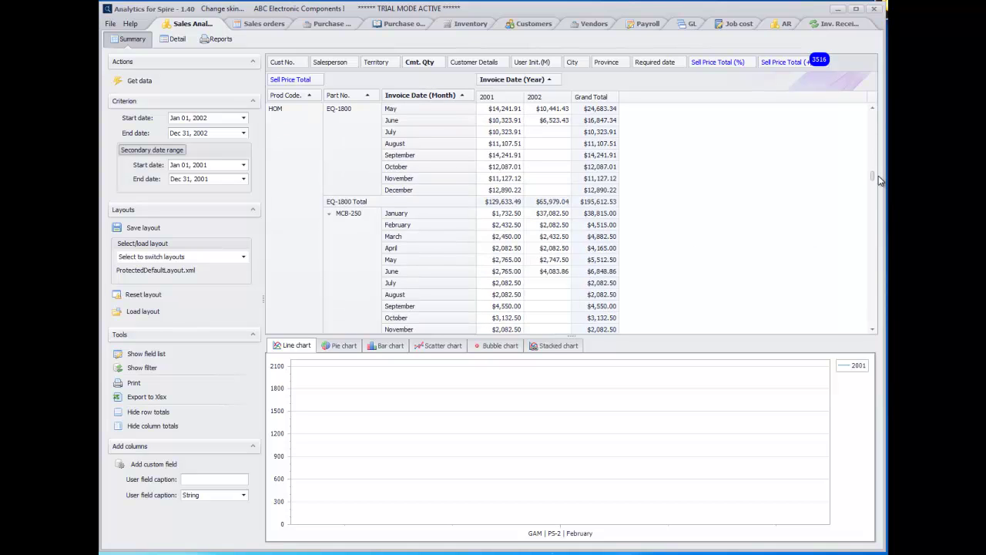
pyautogui.moveTo(871, 178); pyautogui.dragTo(875, 228)
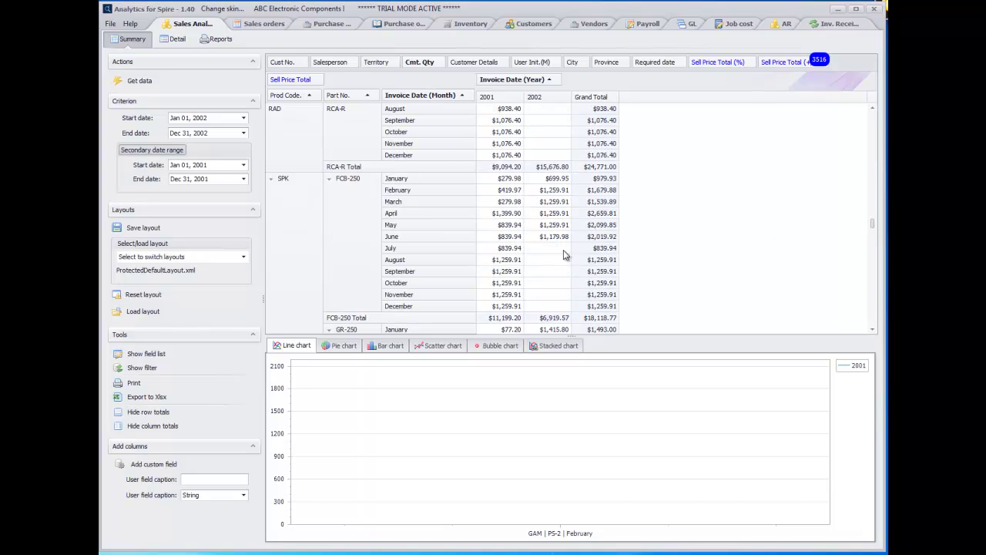
pyautogui.scroll(-3, 531, 262)
pyautogui.scroll(-12, 531, 262)
pyautogui.scroll(15, 531, 263)
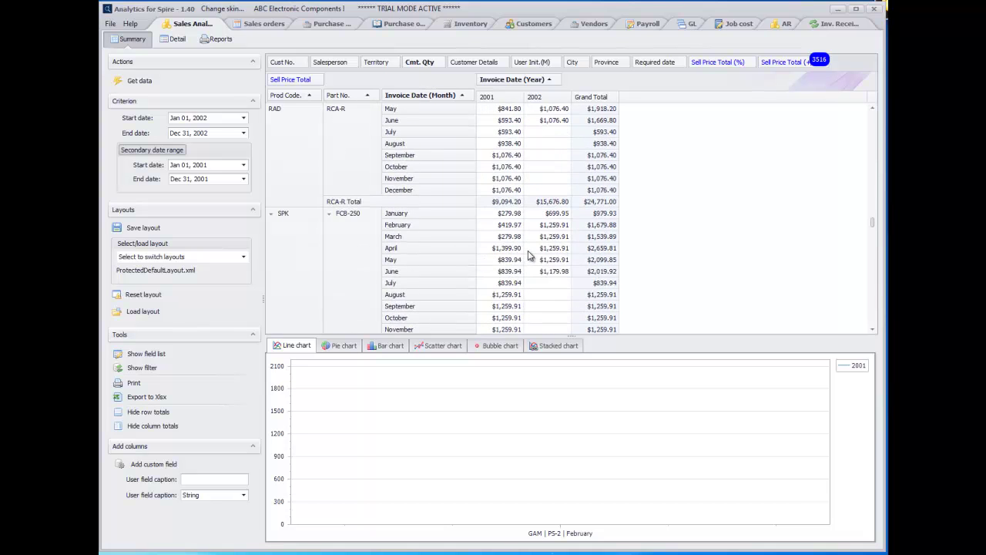
pyautogui.scroll(3, 526, 247)
pyautogui.scroll(10, 429, 202)
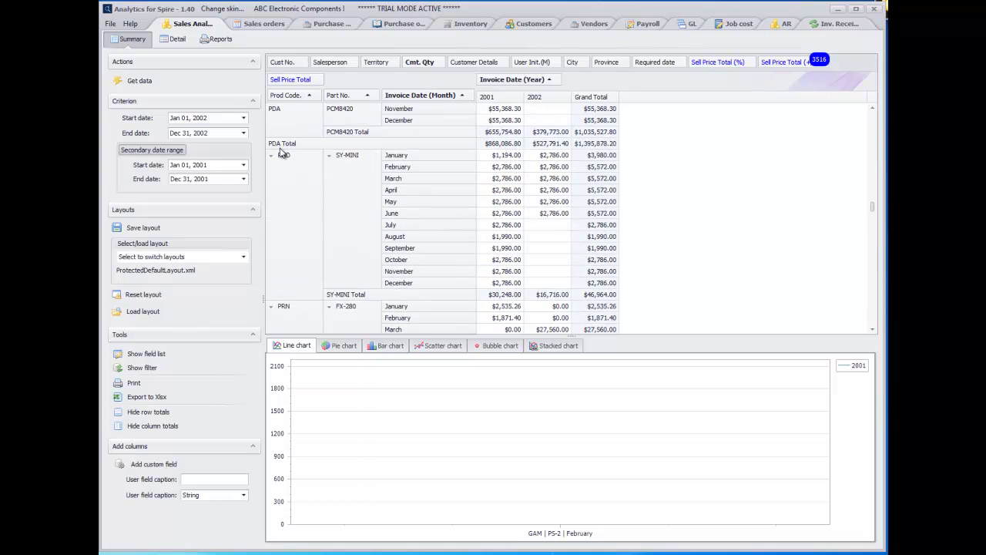
# Save the current summary layout as ProductCodePartByYearMonth.
pyautogui.moveTo(284, 96)
pyautogui.mouseDown()
pyautogui.moveTo(482, 93)
pyautogui.moveTo(285, 96)
pyautogui.moveTo(299, 101)
pyautogui.mouseUp()
pyautogui.click(146, 228)
pyautogui.write('Product')
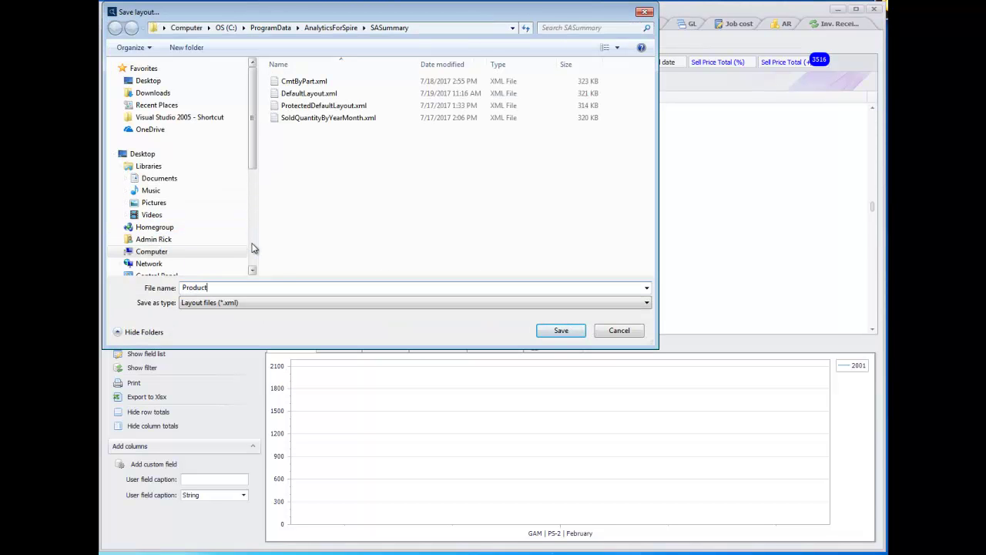
pyautogui.write('CodePartByYearMonth')
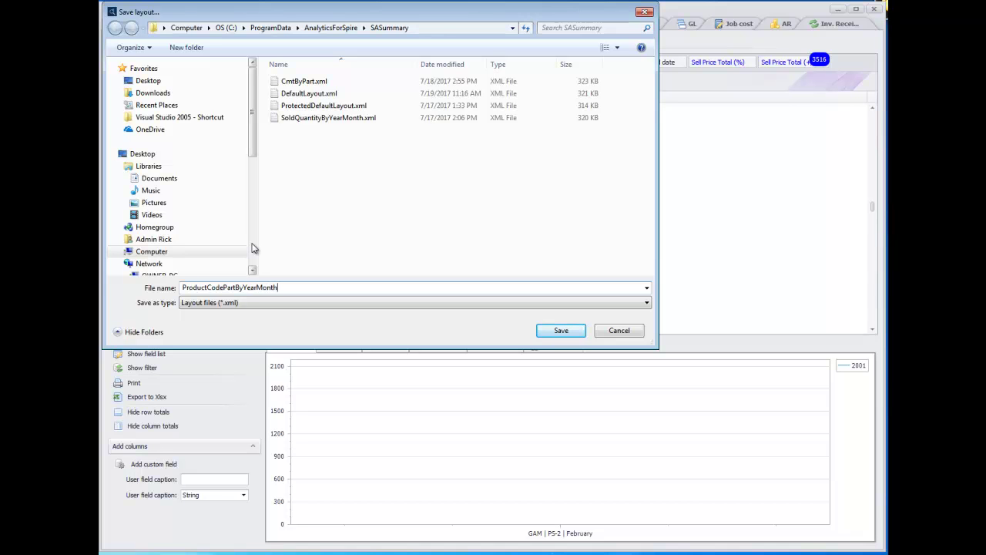
pyautogui.click(553, 330)
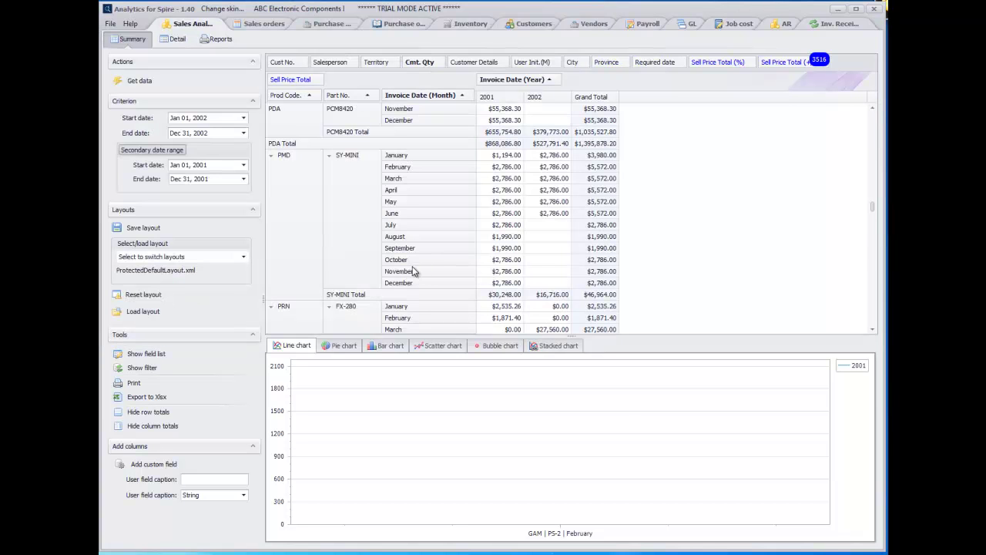
# Replace the Prod. Code and Part No. row fields with Salesperson ahead of Invoice Date (Month).
pyautogui.moveTo(299, 104); pyautogui.dragTo(353, 64)
pyautogui.moveTo(295, 111); pyautogui.dragTo(364, 65)
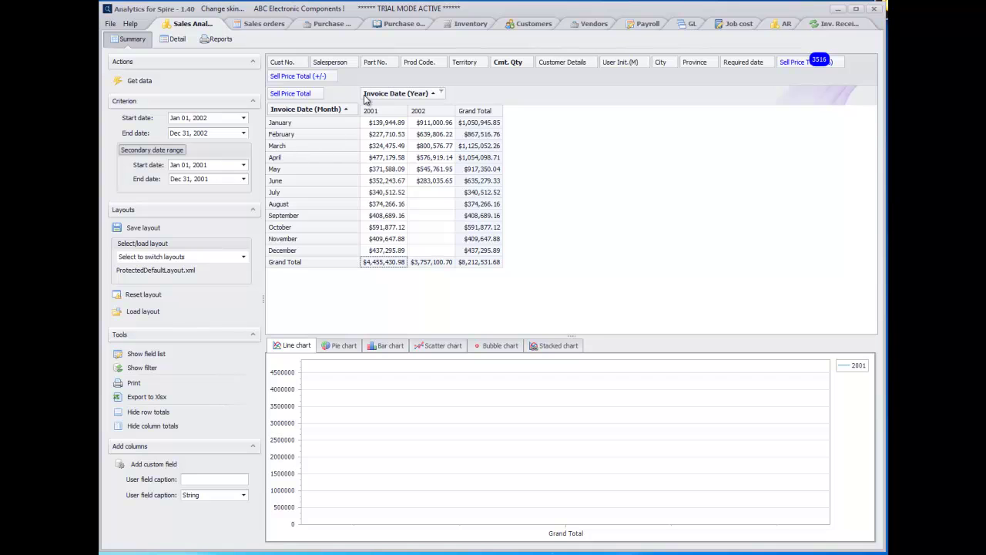
pyautogui.moveTo(334, 66); pyautogui.dragTo(273, 112)
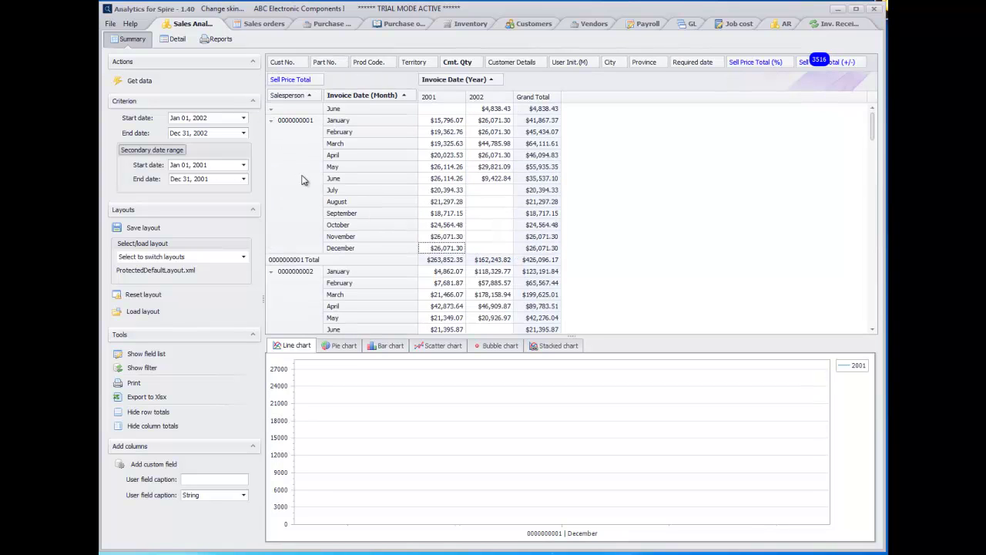
pyautogui.scroll(-1, 515, 232)
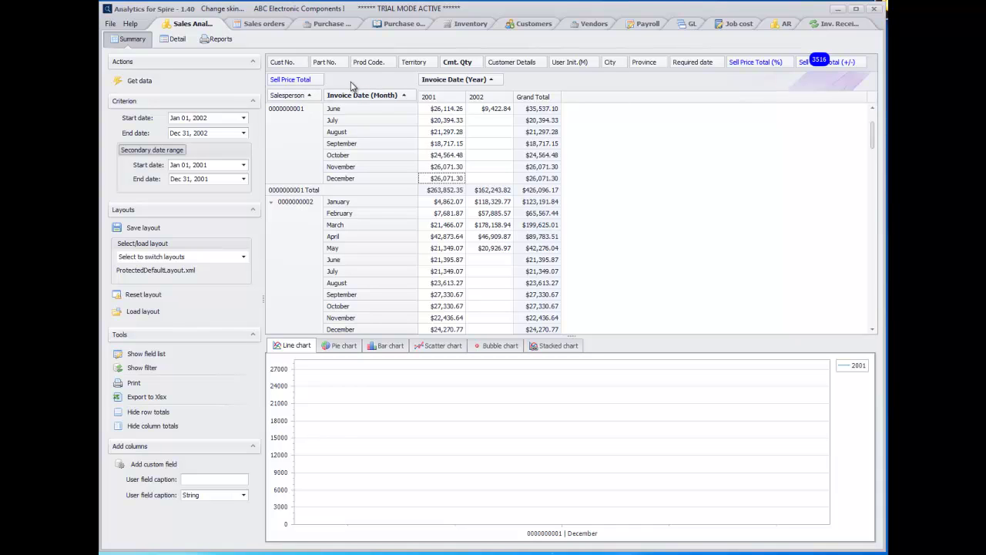
# Replace the Salesperson row field with Salesperson Details from the field list and widen its column to show full names.
pyautogui.rightClick(545, 81)
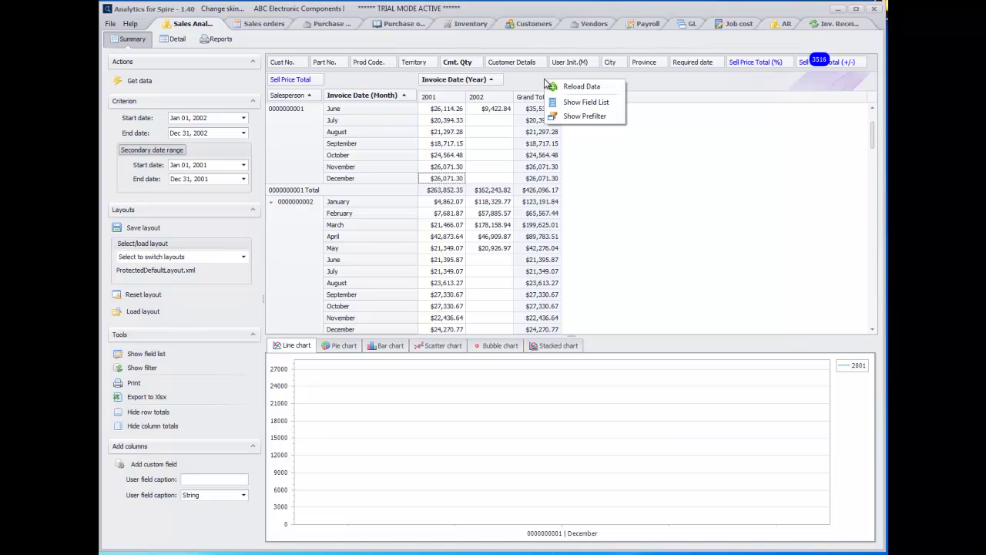
pyautogui.click(147, 356)
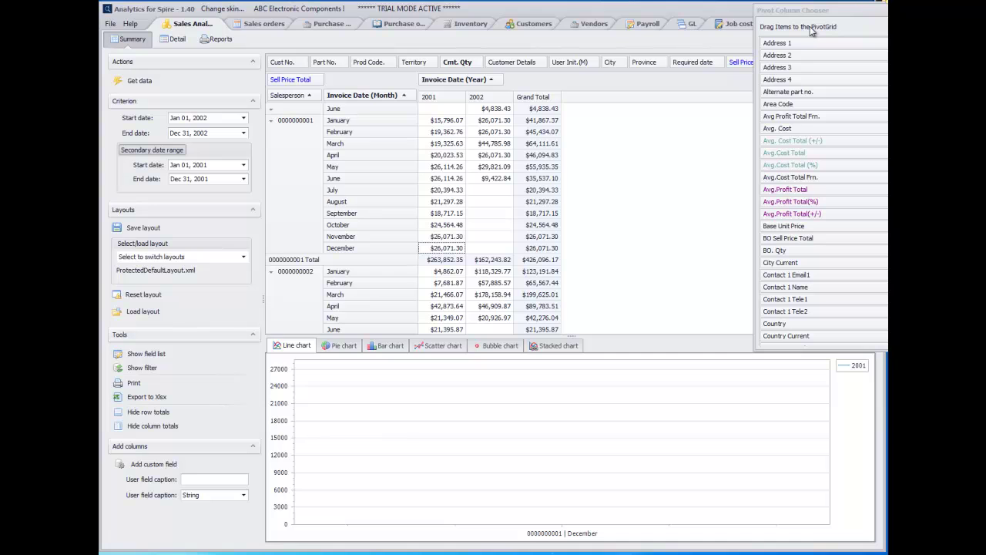
pyautogui.click(814, 26)
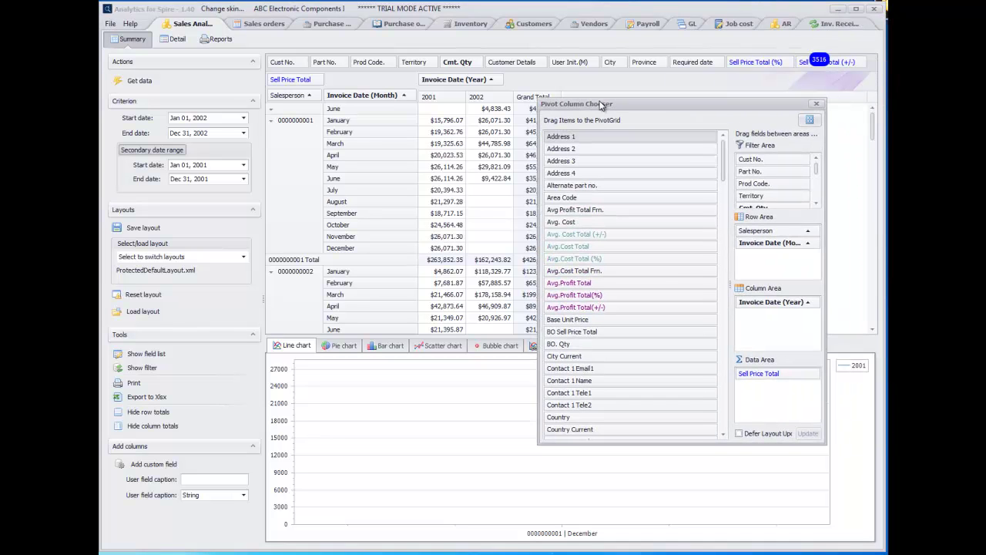
pyautogui.moveTo(730, 171); pyautogui.dragTo(729, 373)
pyautogui.moveTo(578, 325); pyautogui.dragTo(322, 98)
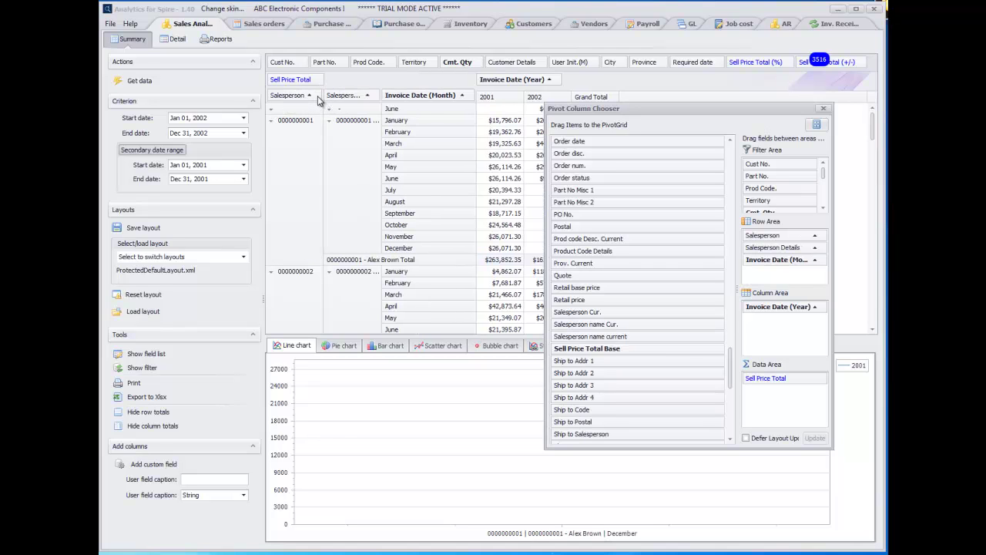
pyautogui.click(823, 111)
pyautogui.moveTo(287, 96); pyautogui.dragTo(393, 64)
pyautogui.moveTo(324, 126); pyautogui.dragTo(400, 130)
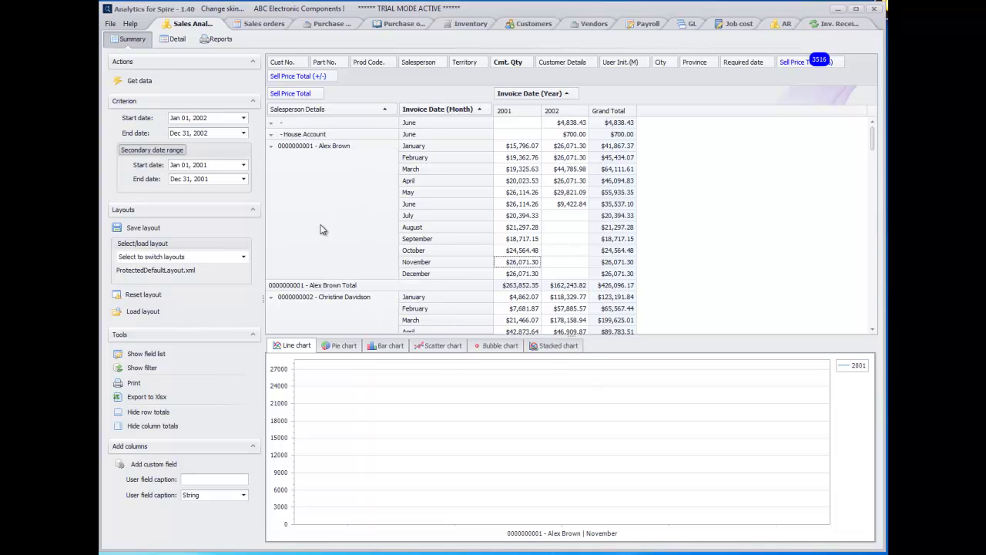
# Chart the January to December values of 2001 and 2002 for the second numbered salesperson and inspect the plotted points.
pyautogui.scroll(-4, 449, 244)
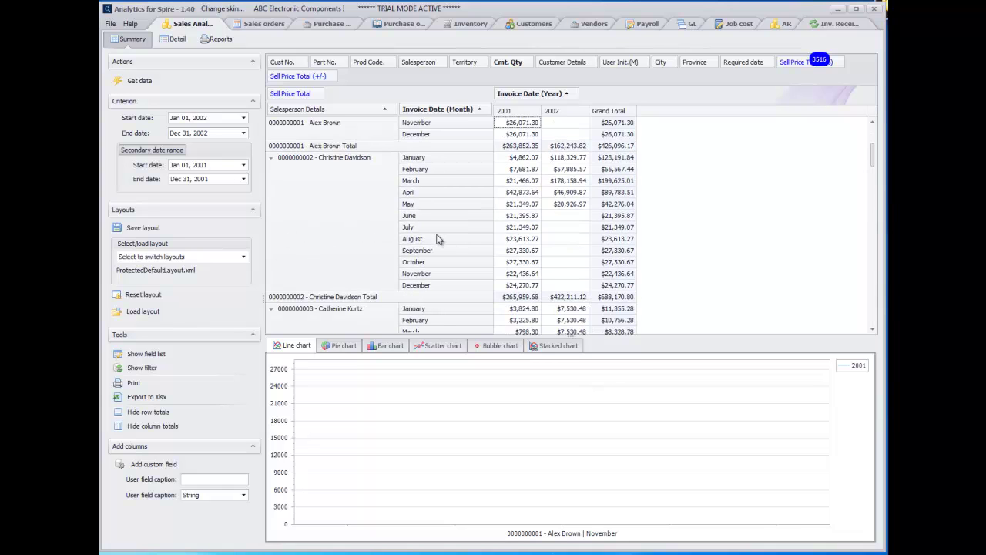
pyautogui.moveTo(508, 159); pyautogui.dragTo(560, 288)
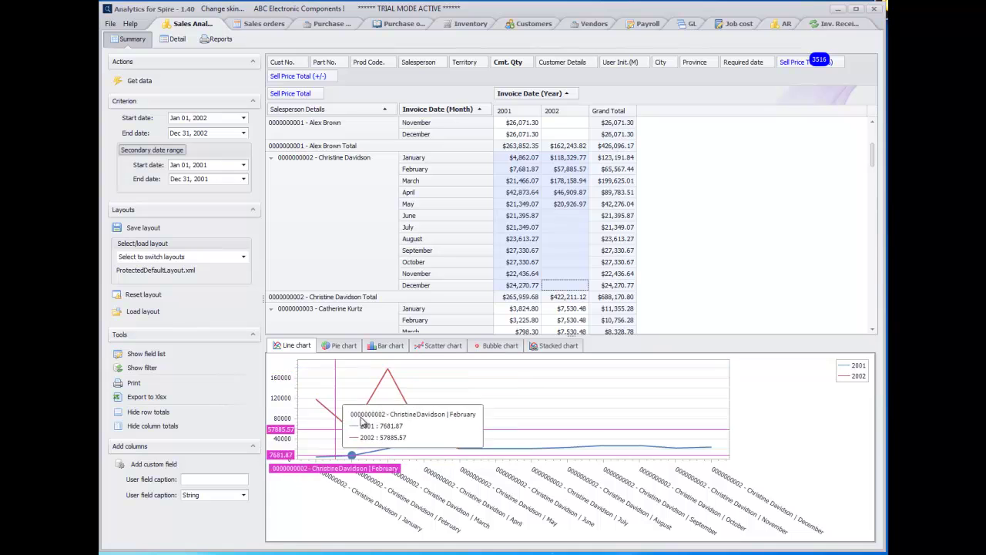
pyautogui.moveTo(378, 389)
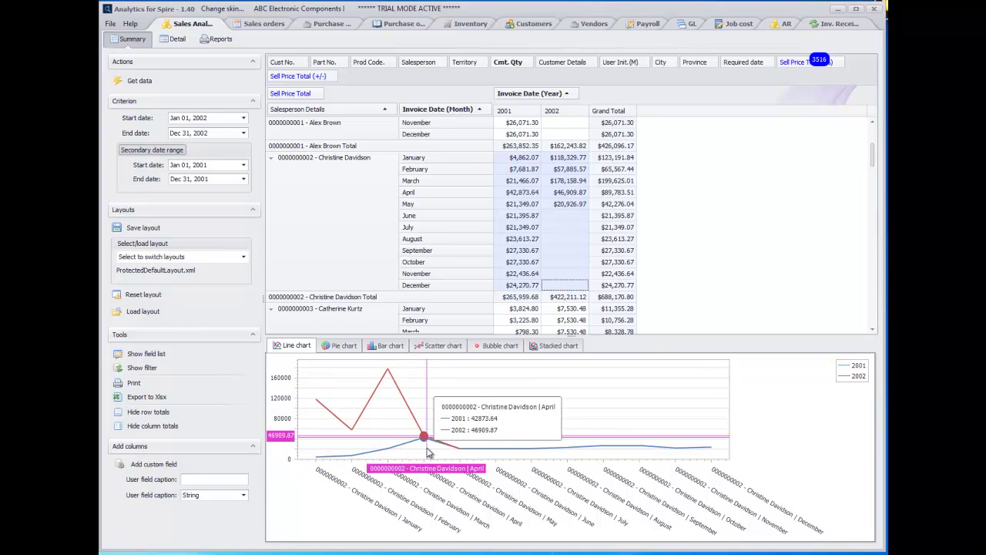
# Chart the January to December values of 2001 and 2002 for the third numbered salesperson.
pyautogui.scroll(-1, 605, 231)
pyautogui.scroll(-1, 605, 232)
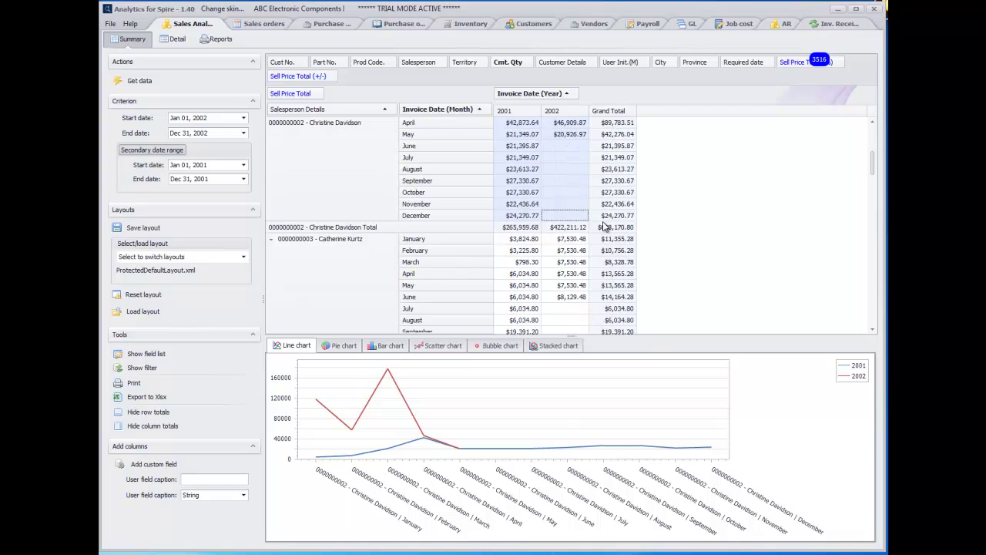
pyautogui.scroll(-3, 605, 230)
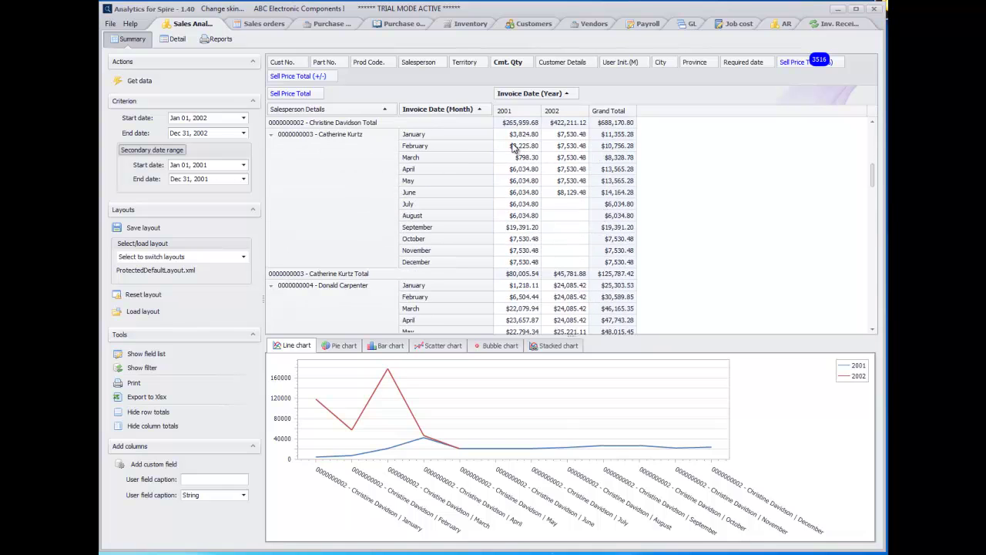
pyautogui.moveTo(514, 141); pyautogui.dragTo(554, 264)
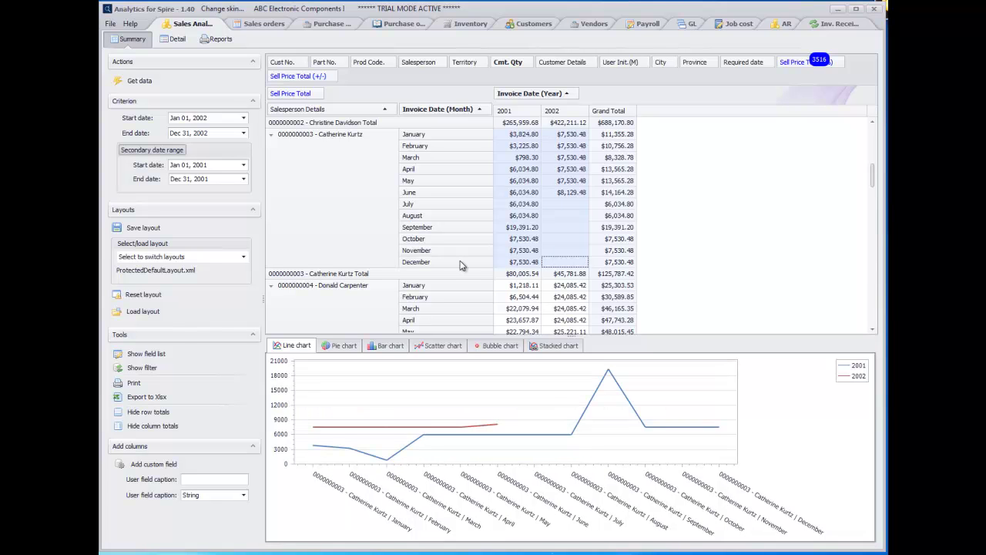
# Chart the January to December values of 2001 and 2002 for the fourth numbered salesperson.
pyautogui.scroll(-2, 551, 210)
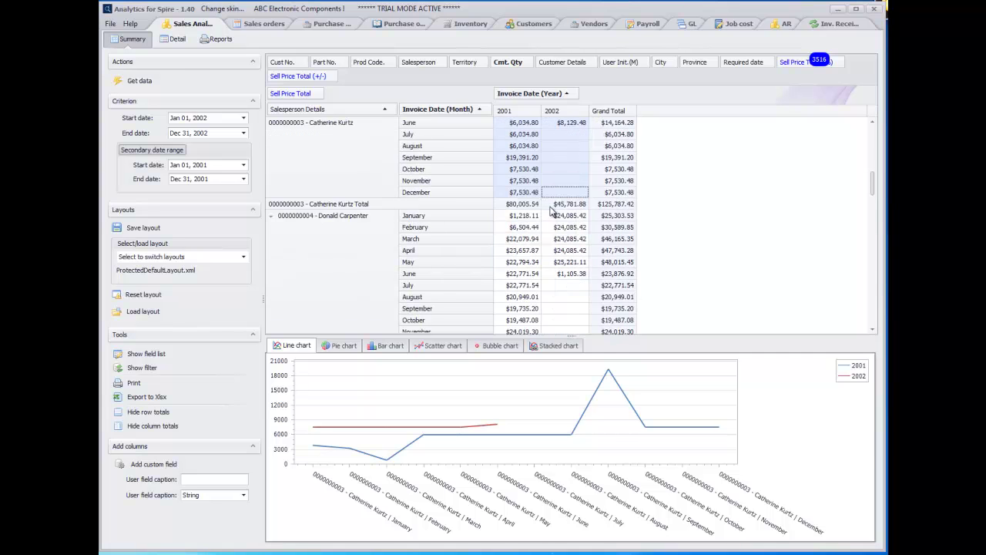
pyautogui.scroll(-1, 553, 206)
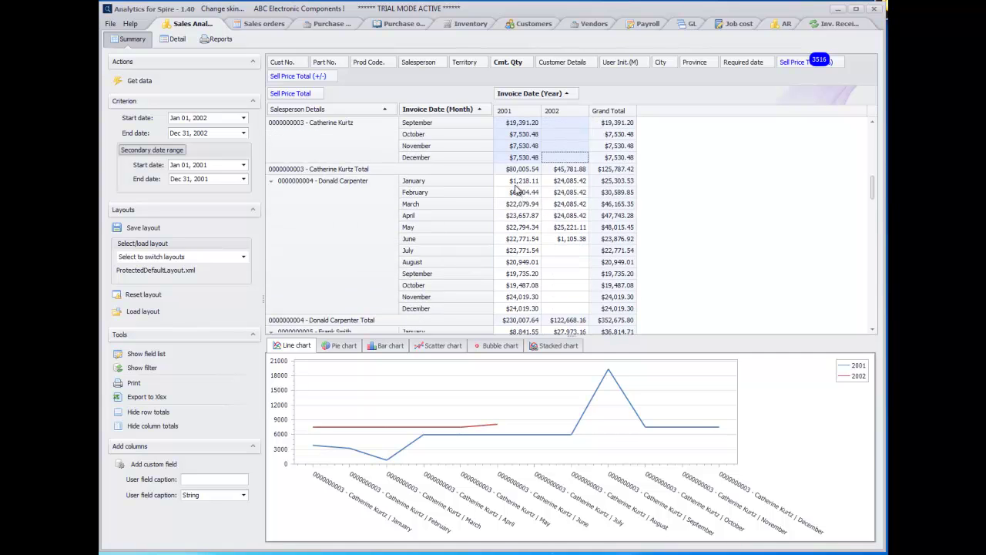
pyautogui.moveTo(509, 185); pyautogui.dragTo(566, 309)
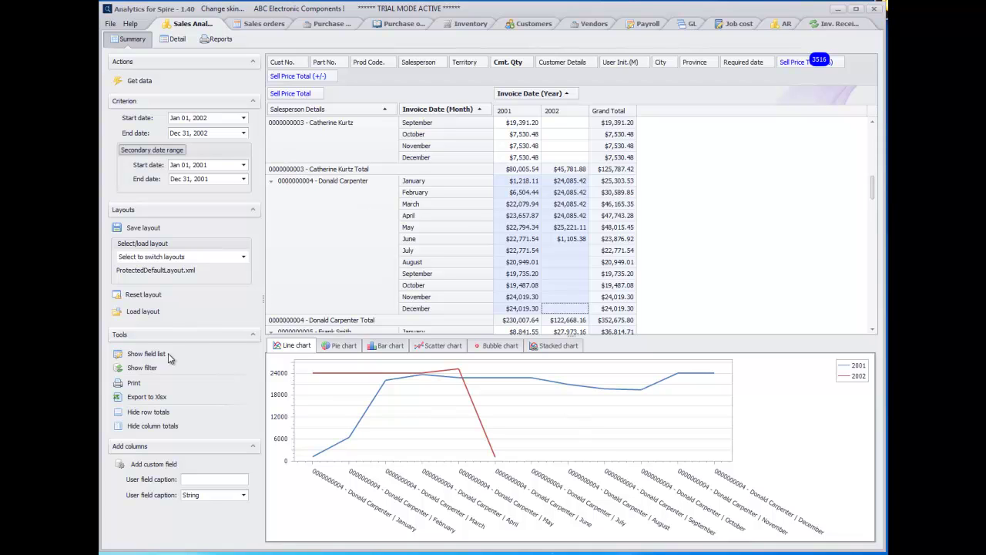
# Browse the available pivot fields in the field list and close it without adding any.
pyautogui.click(143, 354)
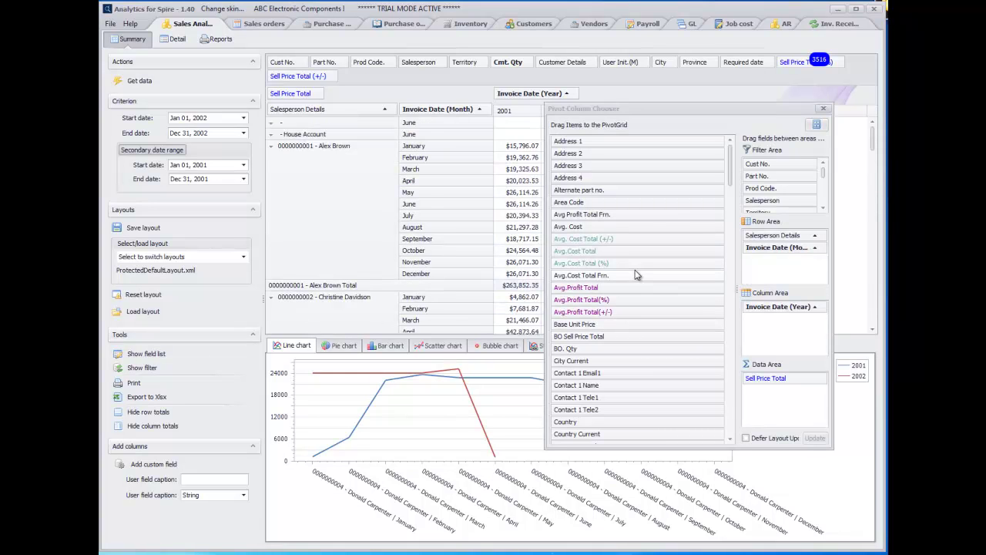
pyautogui.moveTo(731, 166); pyautogui.dragTo(746, 193)
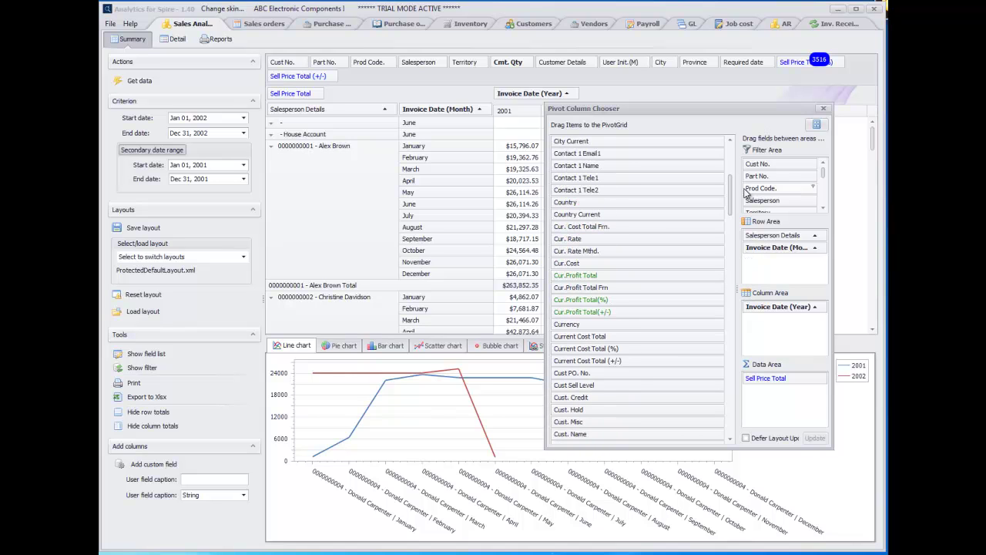
pyautogui.click(823, 109)
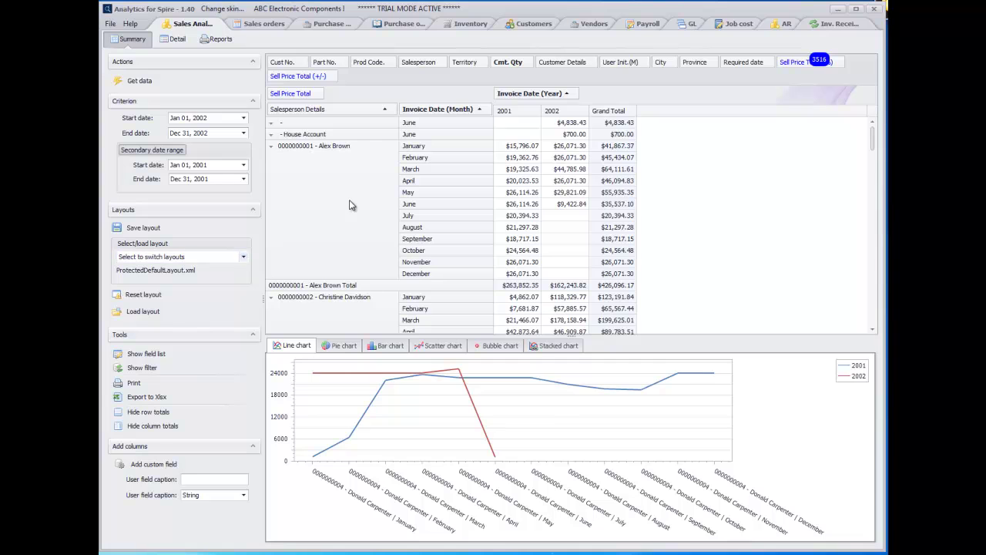
# Switch through the saved layouts CmtByPart.xml and ProductCodePartByYearMonth.xml, ending on SoldQuantityByYearMonth.xml.
pyautogui.click(239, 257)
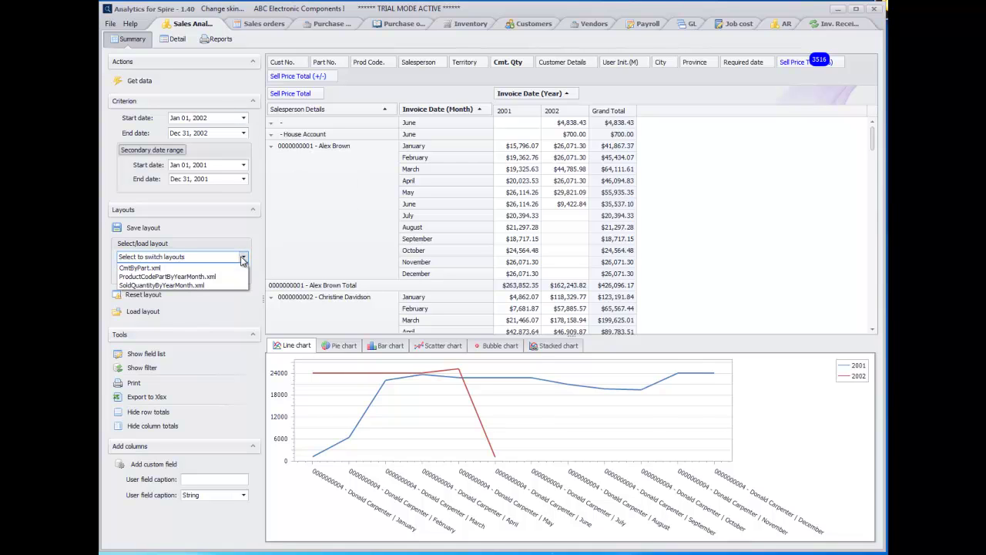
pyautogui.click(214, 267)
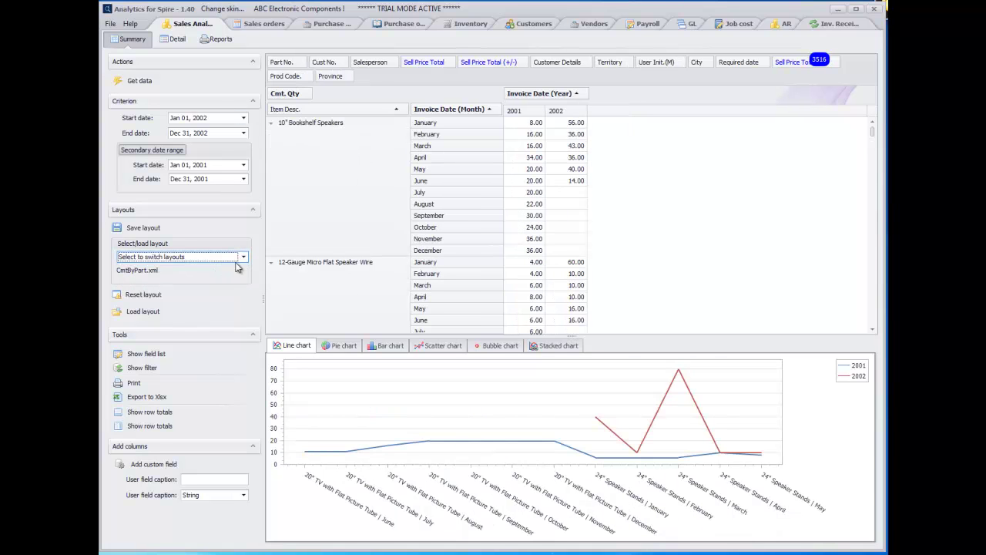
pyautogui.click(242, 257)
pyautogui.click(218, 277)
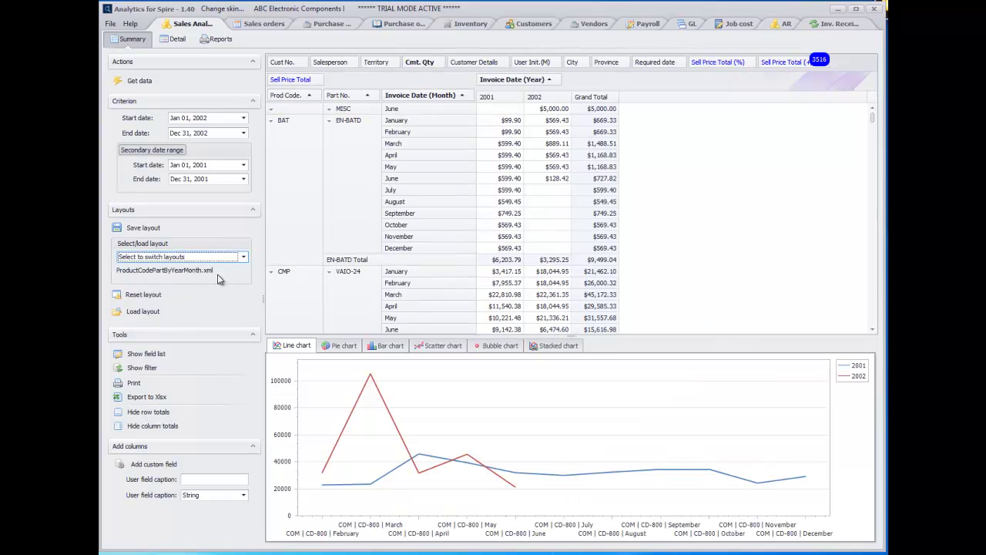
pyautogui.click(244, 257)
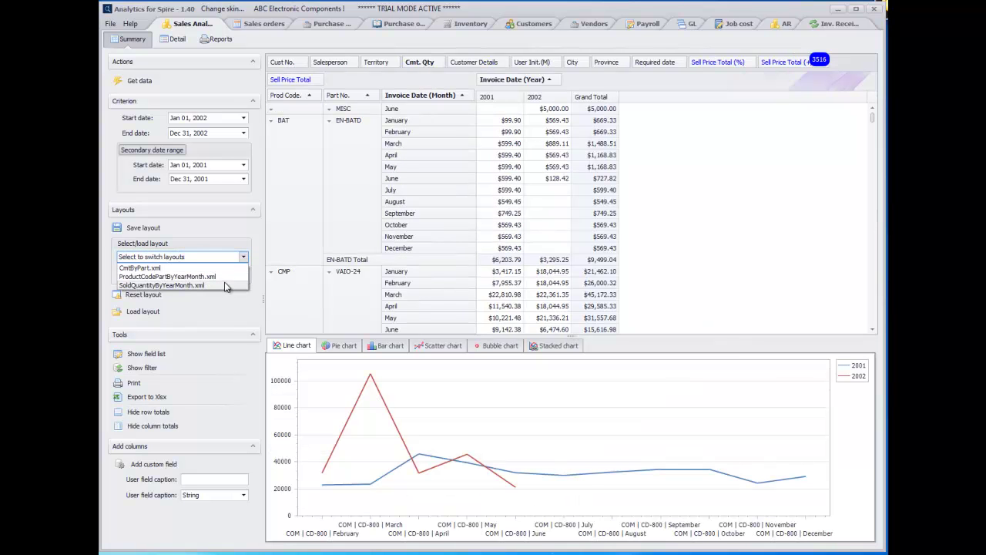
pyautogui.click(225, 286)
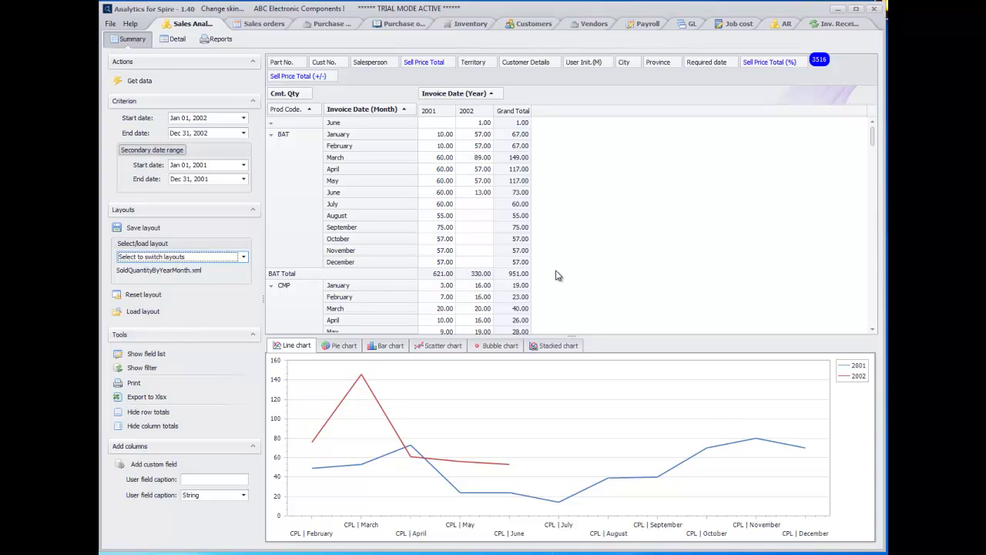
# Preview the printout of the sold-quantity pivot, and export it to an Excel workbook for a brief check.
pyautogui.click(136, 384)
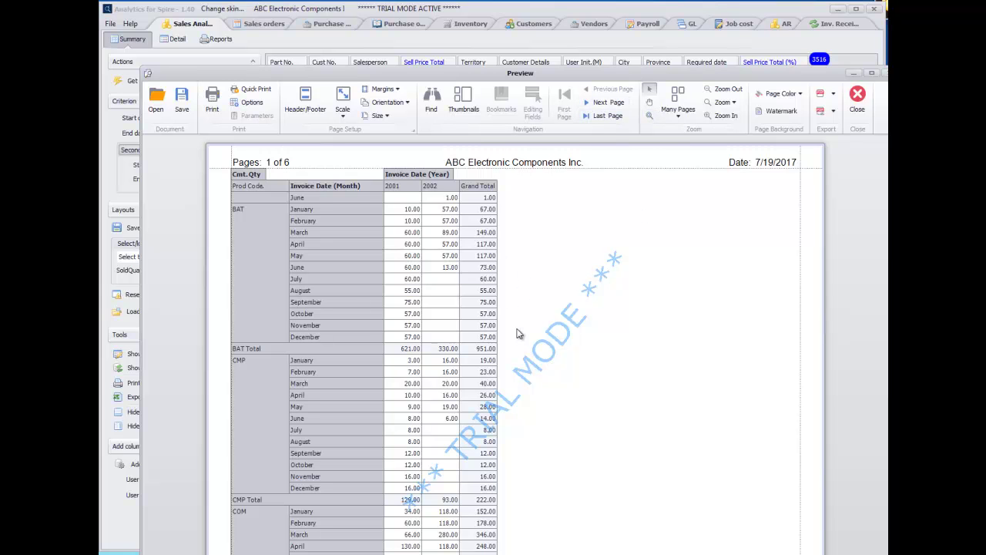
pyautogui.click(863, 99)
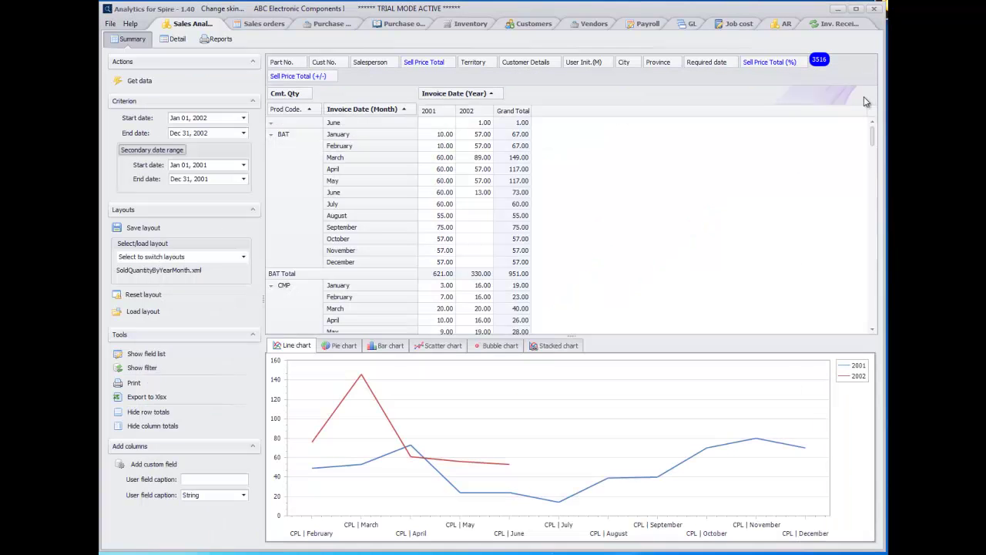
pyautogui.click(143, 398)
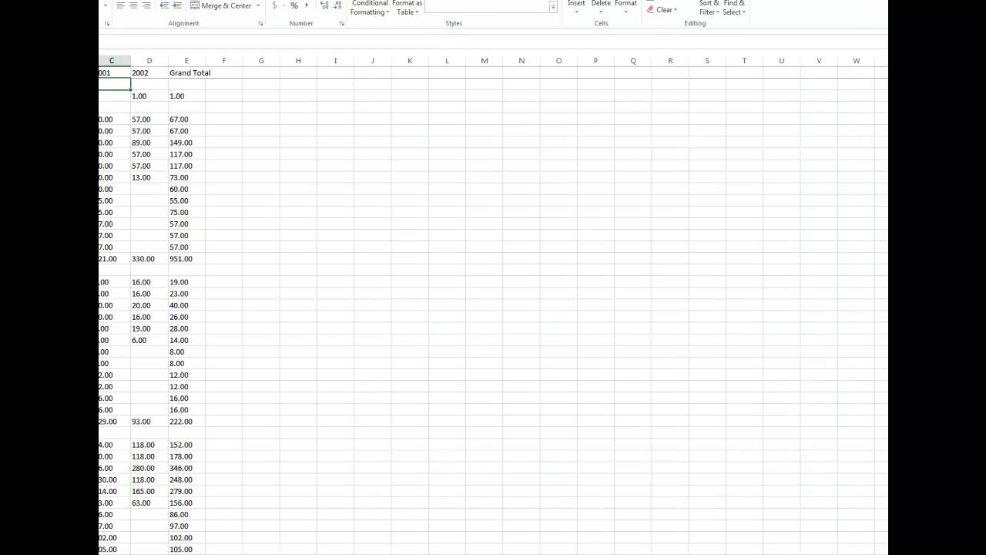
pyautogui.moveTo(416, 0); pyautogui.dragTo(444, 55)
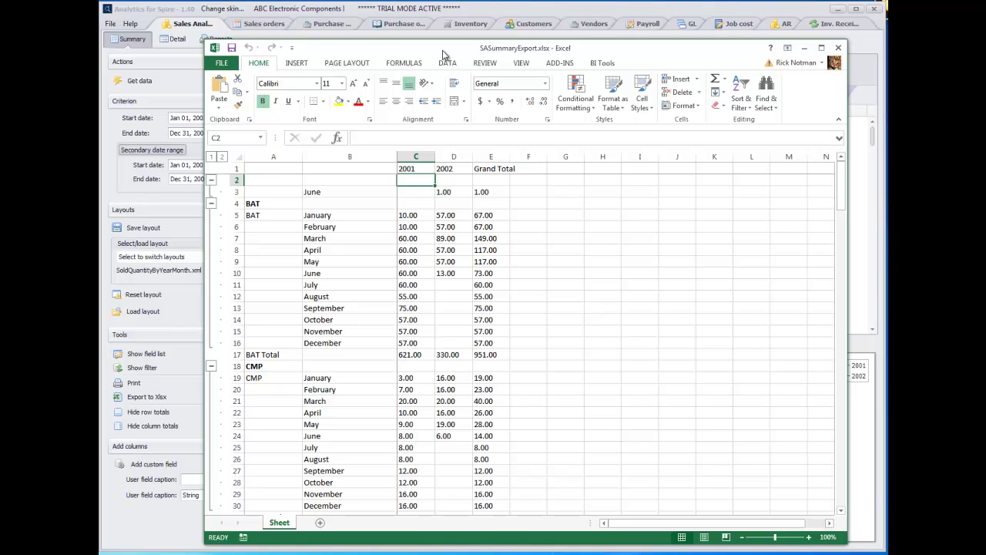
pyautogui.click(840, 48)
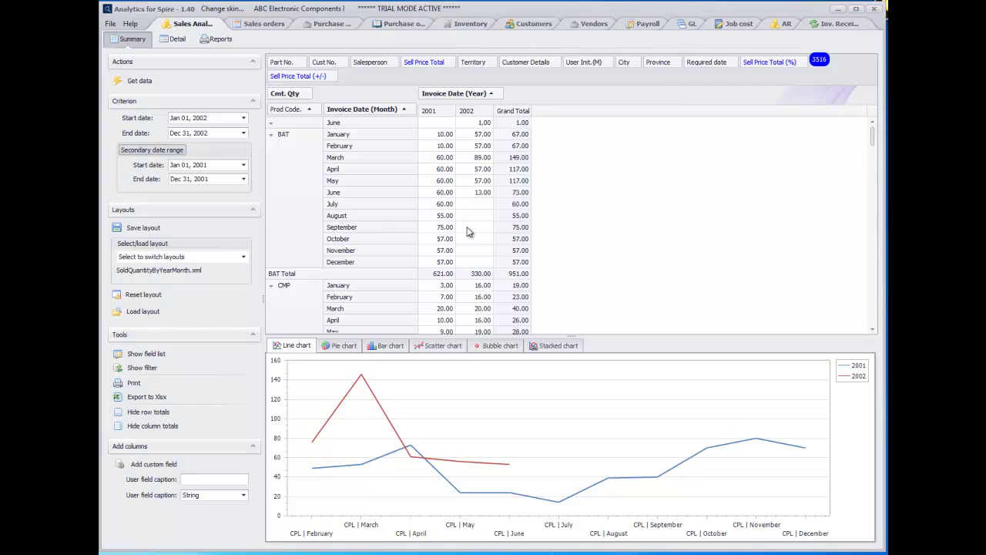
# Hide both the row totals and the column totals of the sold-quantity pivot.
pyautogui.click(159, 415)
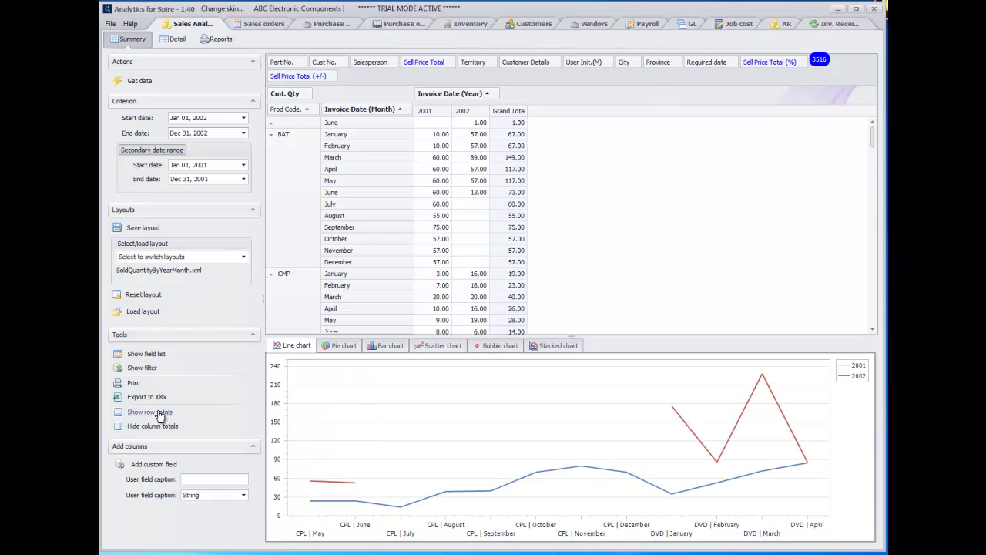
pyautogui.click(159, 426)
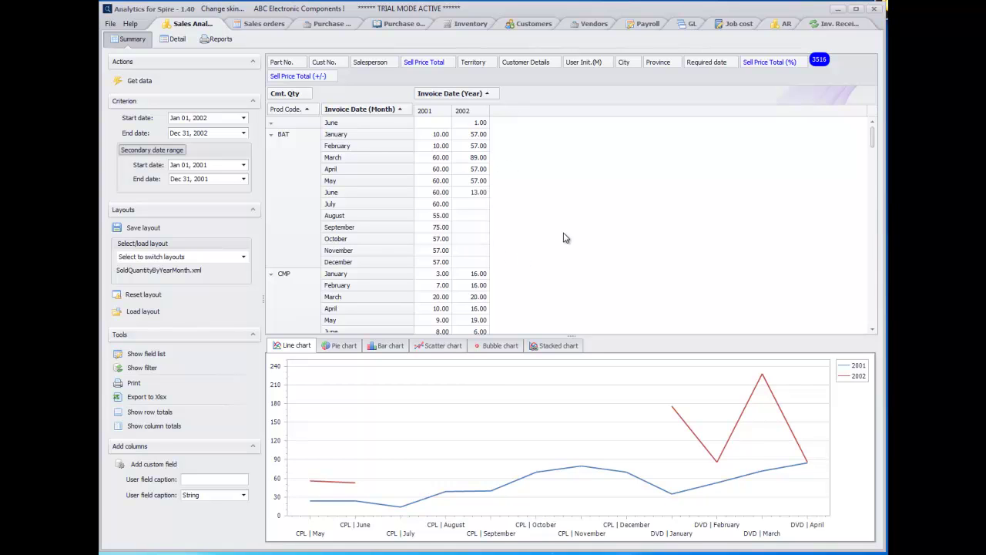
# Move Invoice Date (Month) beside the year in the column area with narrower month columns, and return it to the rows after Prod. Code.
pyautogui.moveTo(383, 110); pyautogui.dragTo(518, 101)
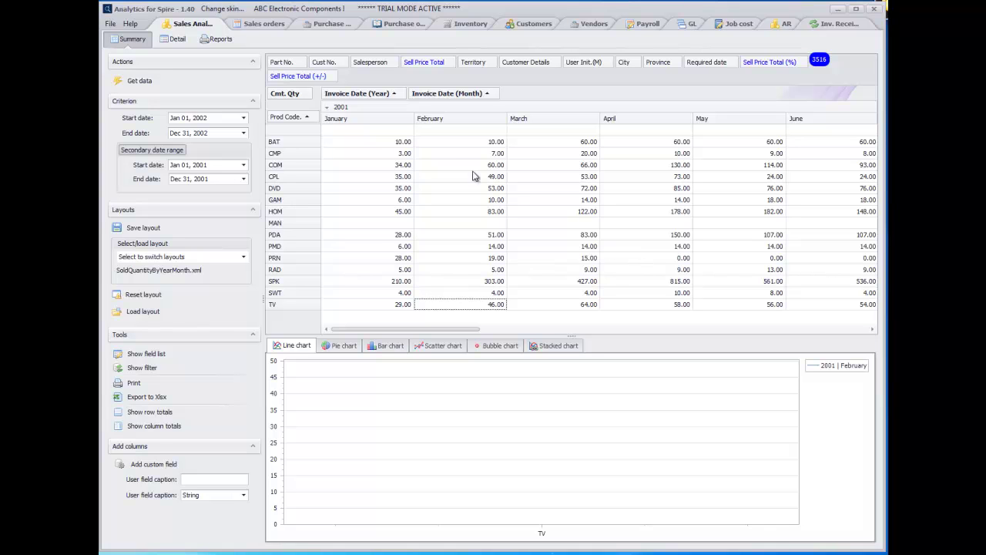
pyautogui.moveTo(415, 119); pyautogui.dragTo(363, 122)
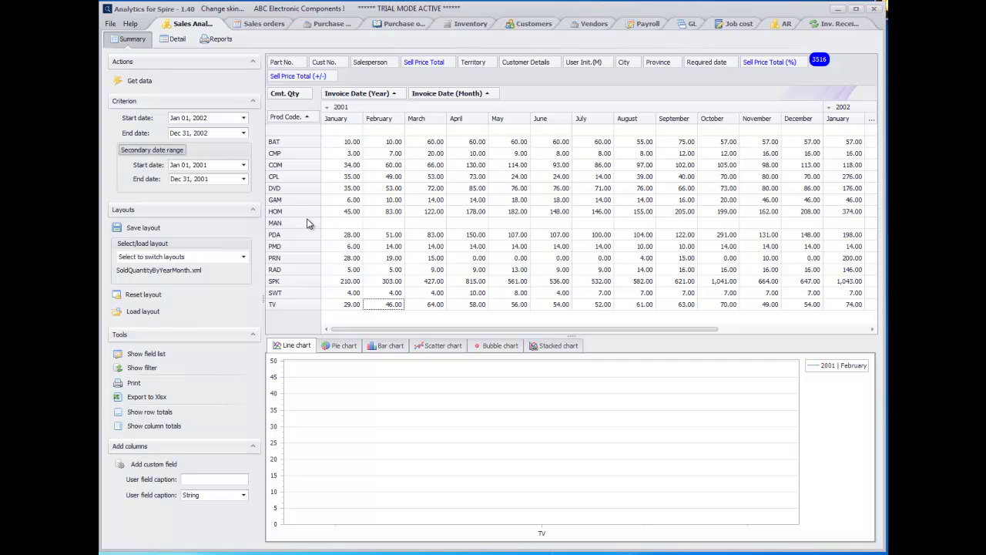
pyautogui.moveTo(452, 93); pyautogui.dragTo(314, 127)
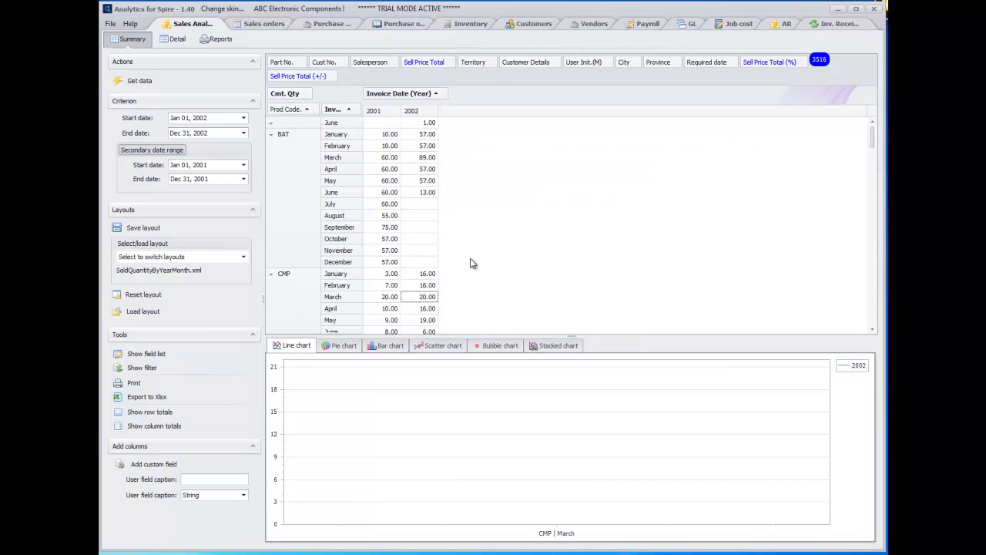
# Apply green gradient-fill data bars to the Cmt. Qty values of 2001 and 2002.
pyautogui.rightClick(383, 112)
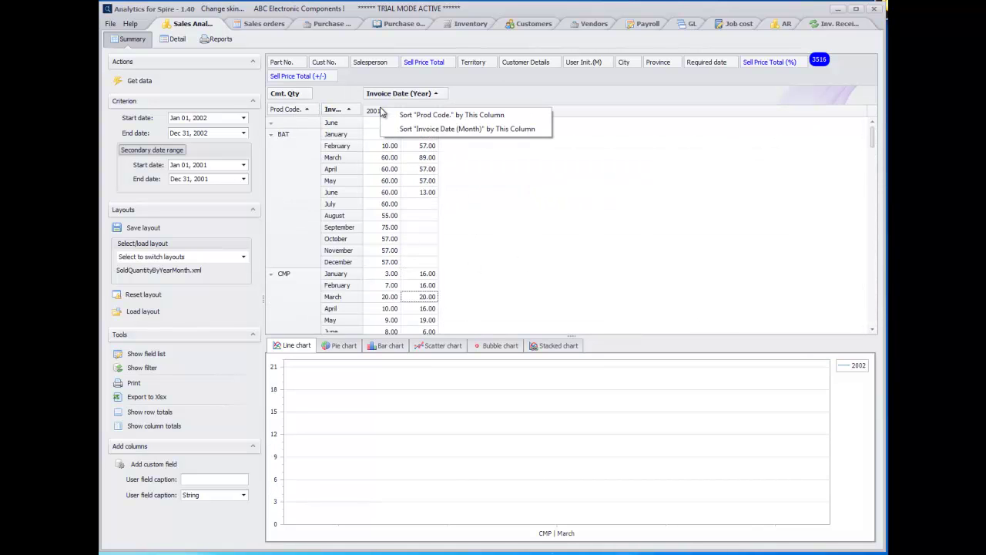
pyautogui.rightClick(383, 143)
pyautogui.moveTo(420, 148)
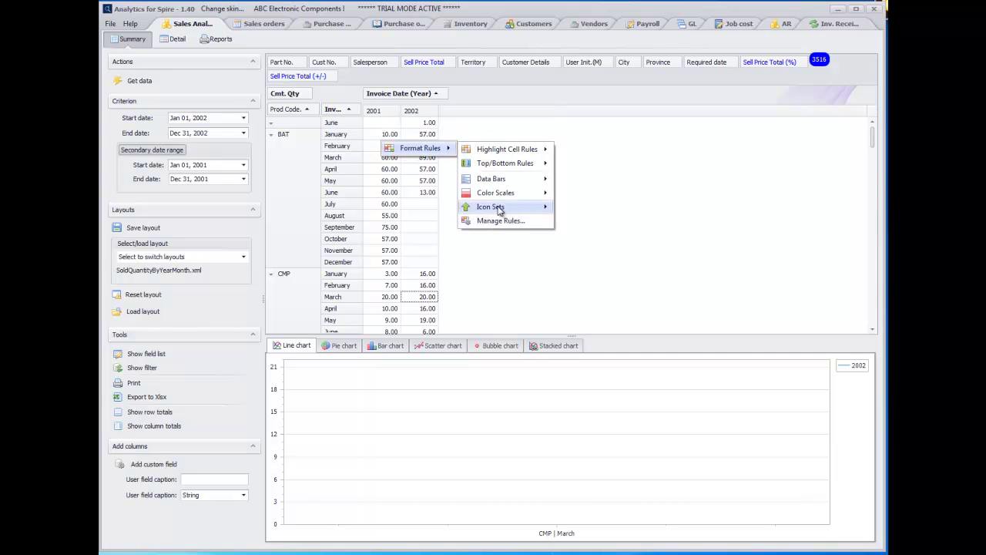
pyautogui.moveTo(498, 183)
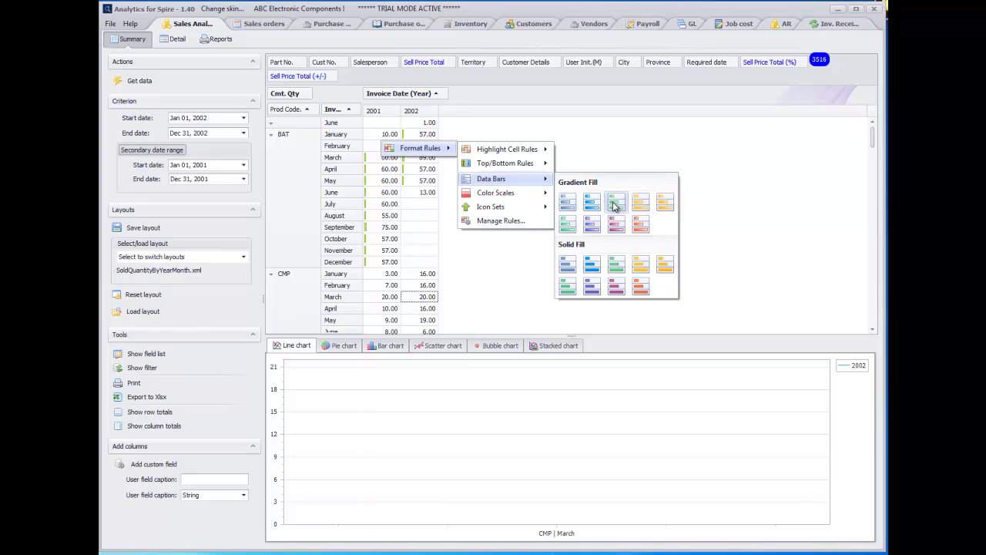
pyautogui.click(470, 262)
# Examine the data bars for each product code down through HOM, PRN and SPK, comparing months in 2001 and 2002.
pyautogui.scroll(-5, 558, 266)
pyautogui.scroll(-2, 558, 266)
pyautogui.scroll(-2, 462, 260)
pyautogui.scroll(-1, 460, 261)
pyautogui.scroll(-9, 458, 260)
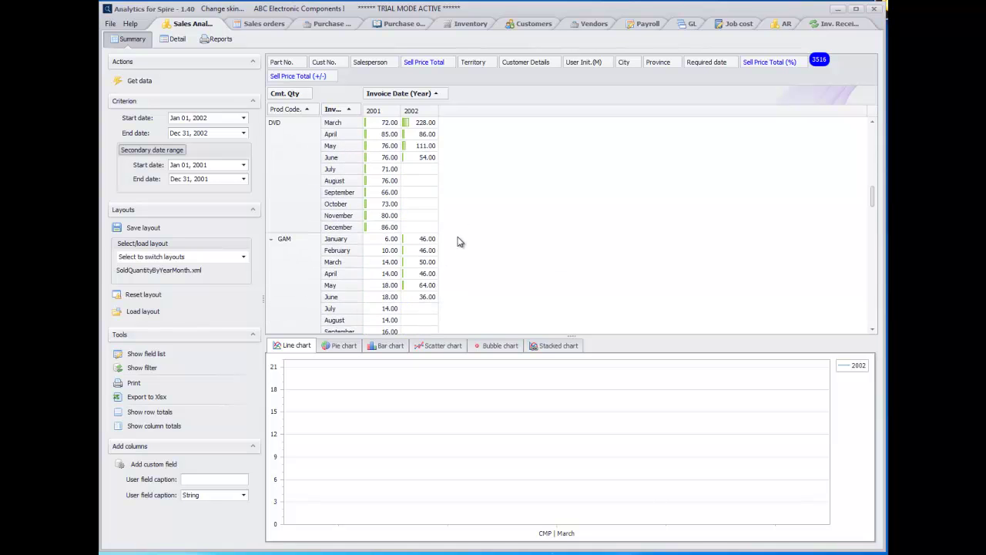
pyautogui.scroll(-5, 458, 239)
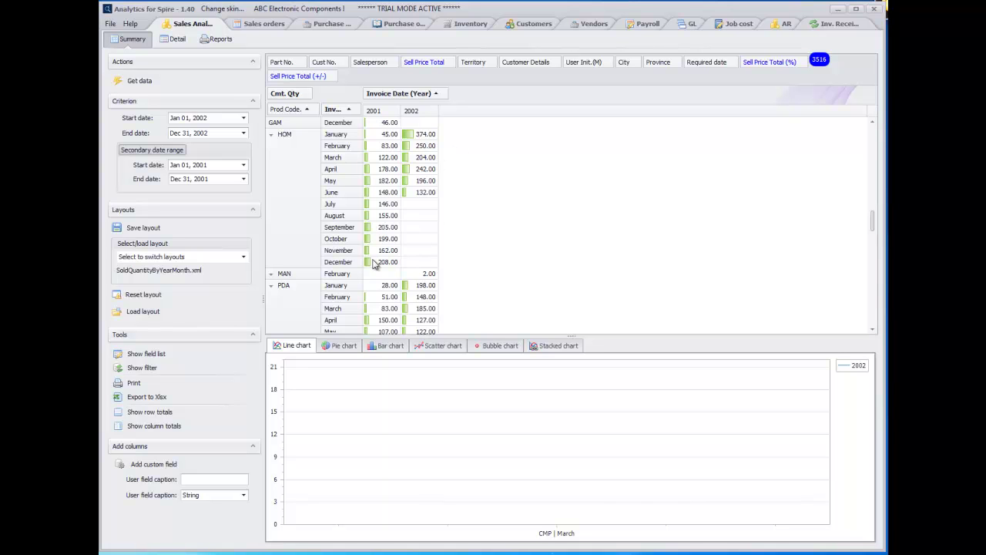
pyautogui.scroll(-5, 452, 266)
pyautogui.scroll(-6, 452, 267)
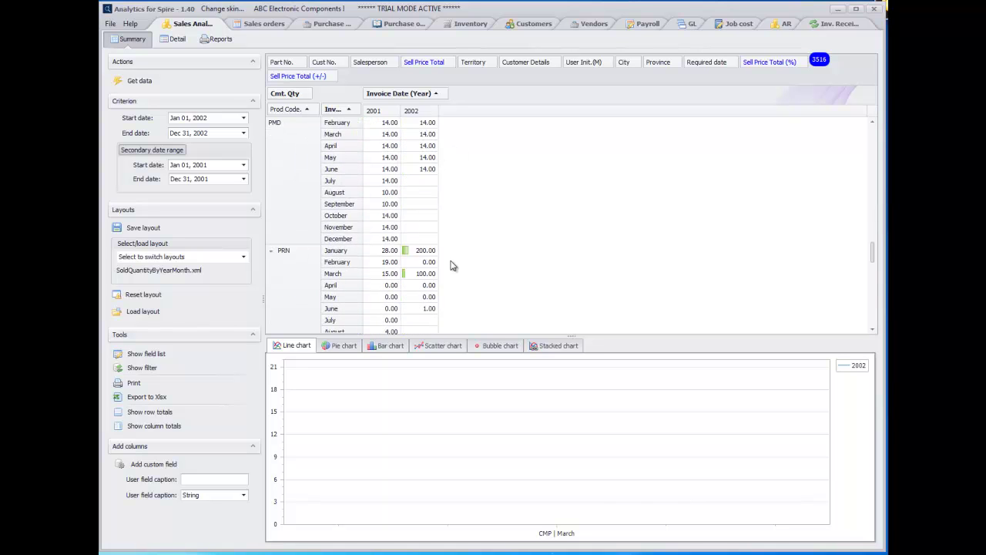
pyautogui.scroll(-4, 453, 270)
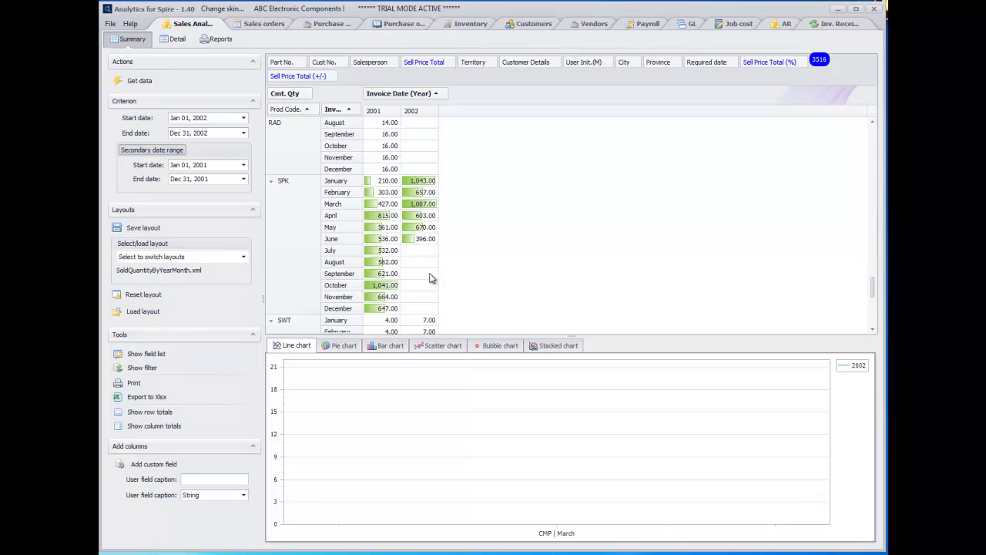
# Save the current pivot layout as productcategorybyyear in the SASummary folder.
pyautogui.click(142, 229)
pyautogui.write('pr')
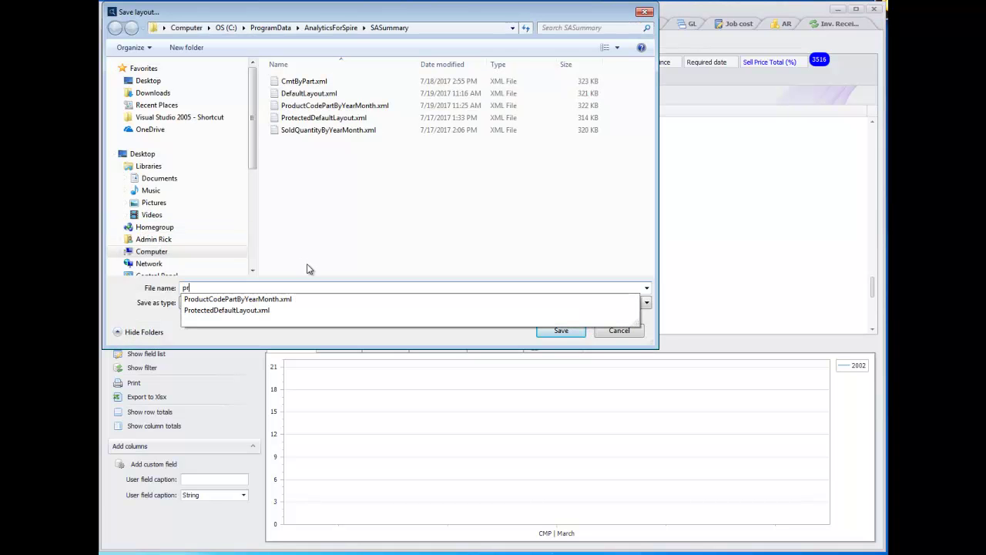
pyautogui.write('oductcat')
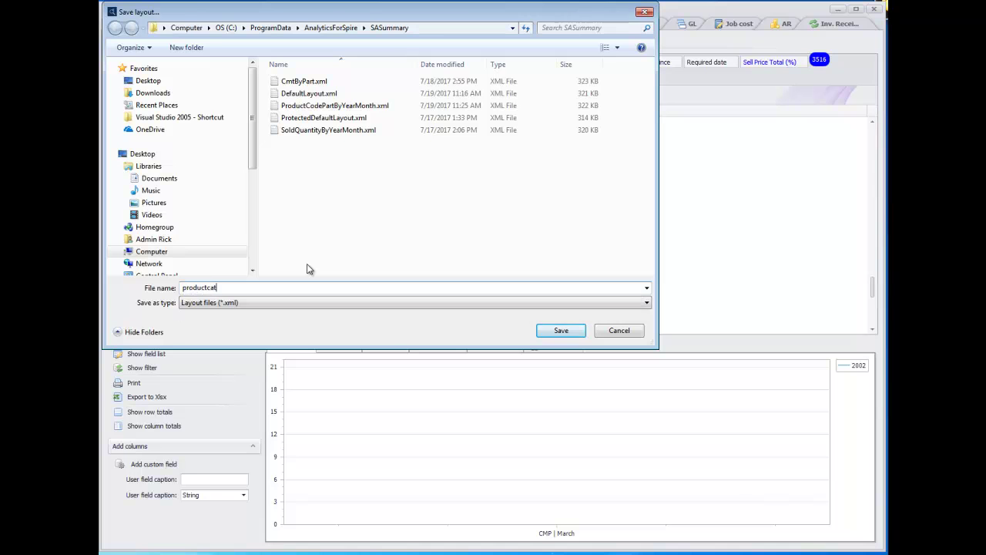
pyautogui.write('egorybyyear')
pyautogui.press('Return')
# Switch to the CmtByPart.xml and ProductCodePartByYearMonth.xml layouts, and return to the saved productcategorybyyear.xml layout.
pyautogui.click(183, 257)
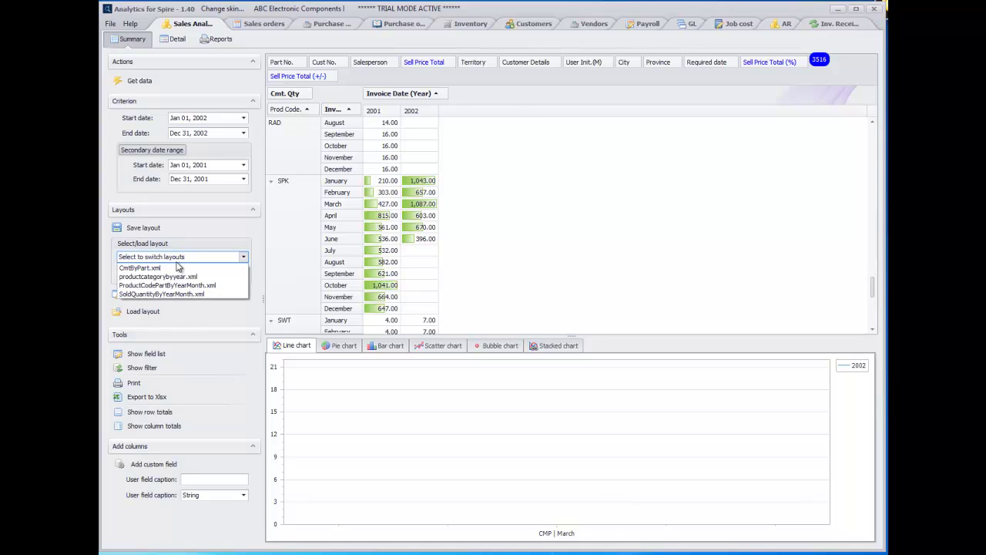
pyautogui.click(177, 276)
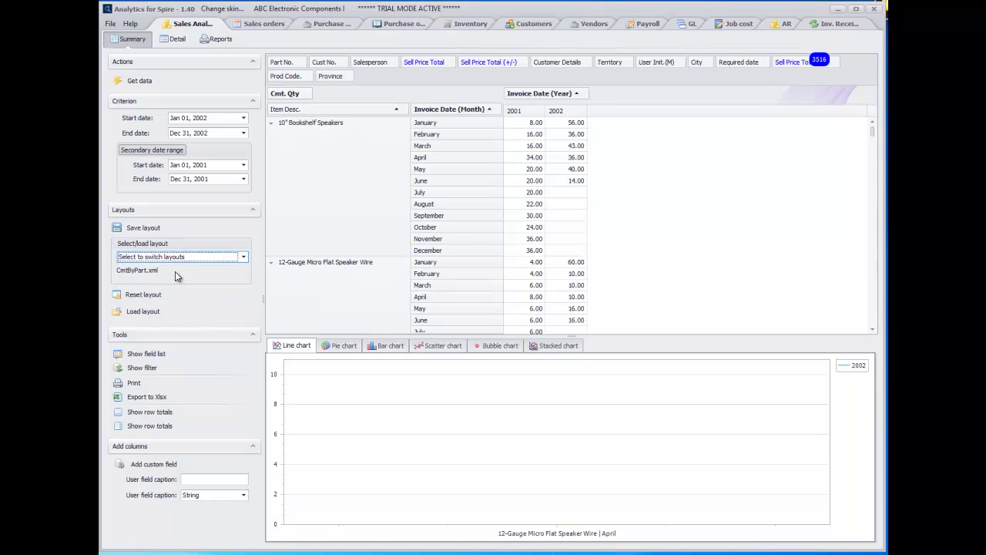
pyautogui.click(245, 259)
pyautogui.click(232, 289)
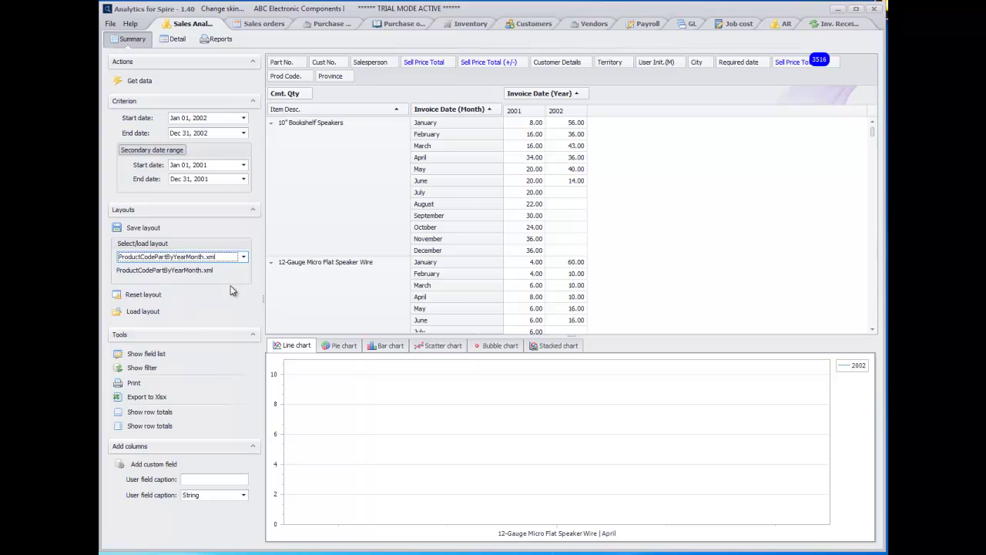
pyautogui.click(209, 259)
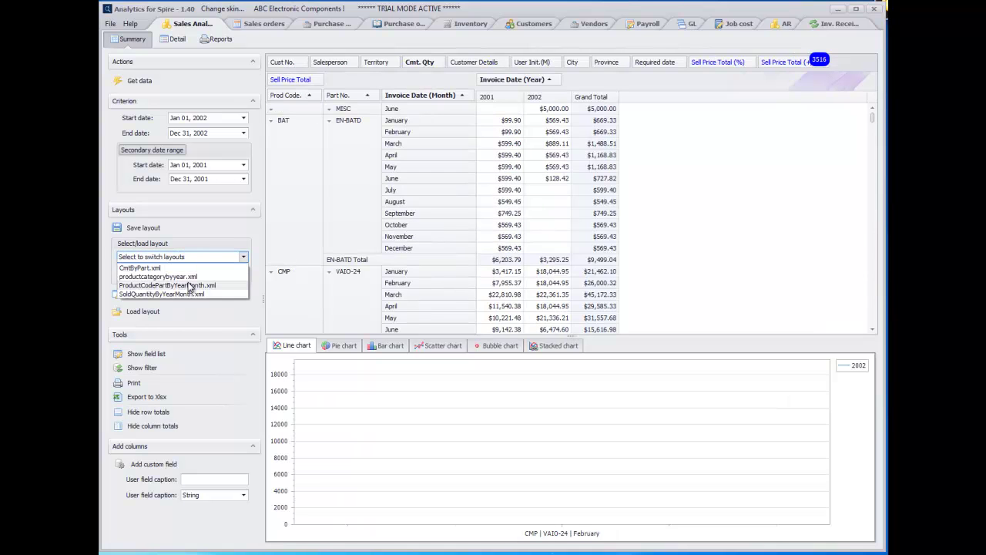
pyautogui.click(189, 293)
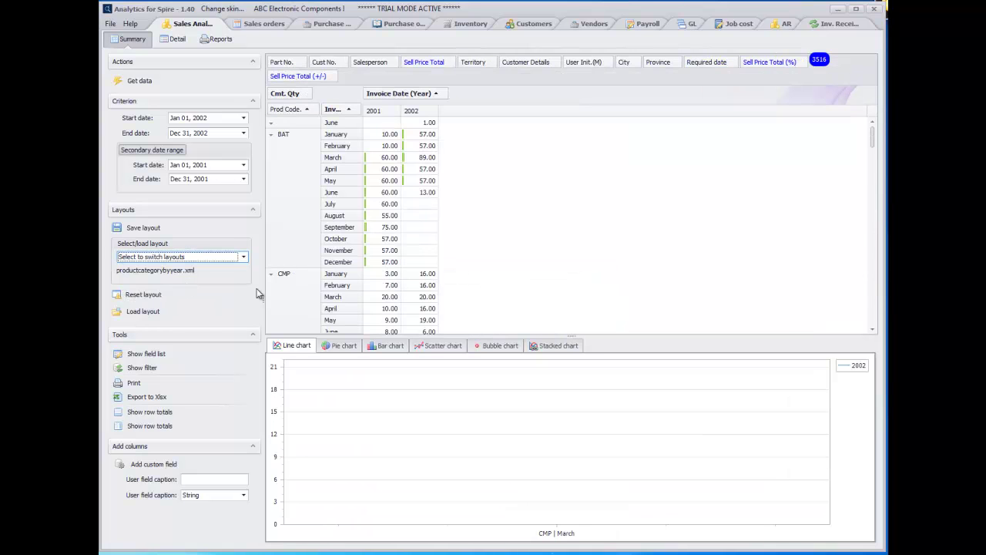
# Reselect the productcategorybyyear.xml layout and review its monthly data bars down through the HOM and PDA product codes.
pyautogui.click(197, 257)
pyautogui.click(168, 286)
pyautogui.moveTo(871, 139); pyautogui.dragTo(865, 231)
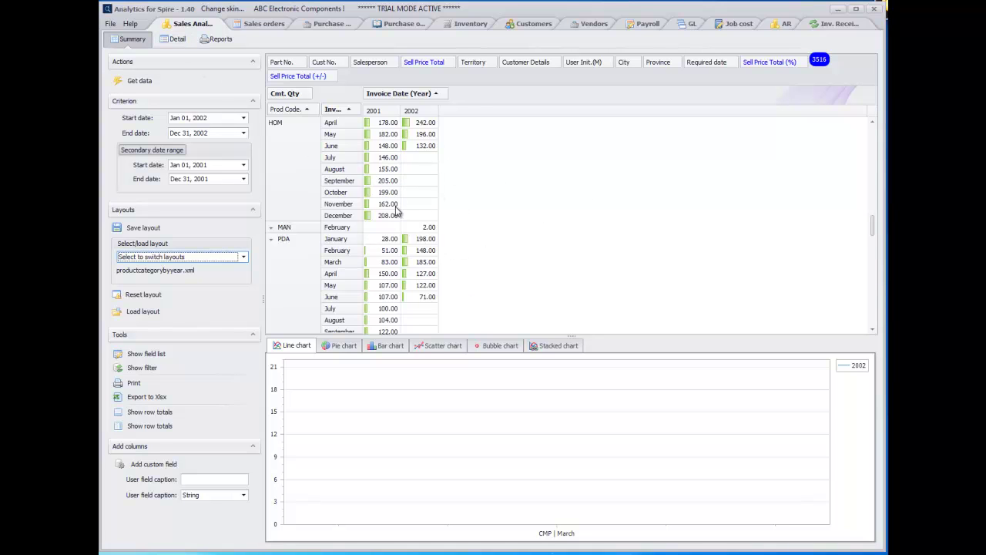
# In the sales Detail view, remove the Part No. grouping, retrieve the 2002 data, and group the rows by Part No. again.
pyautogui.click(174, 38)
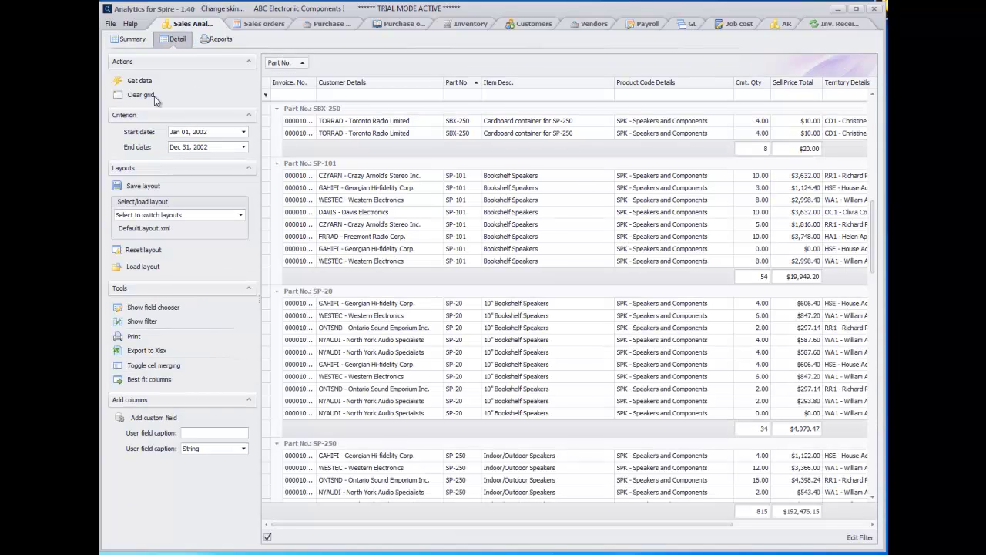
pyautogui.moveTo(279, 63); pyautogui.dragTo(502, 99)
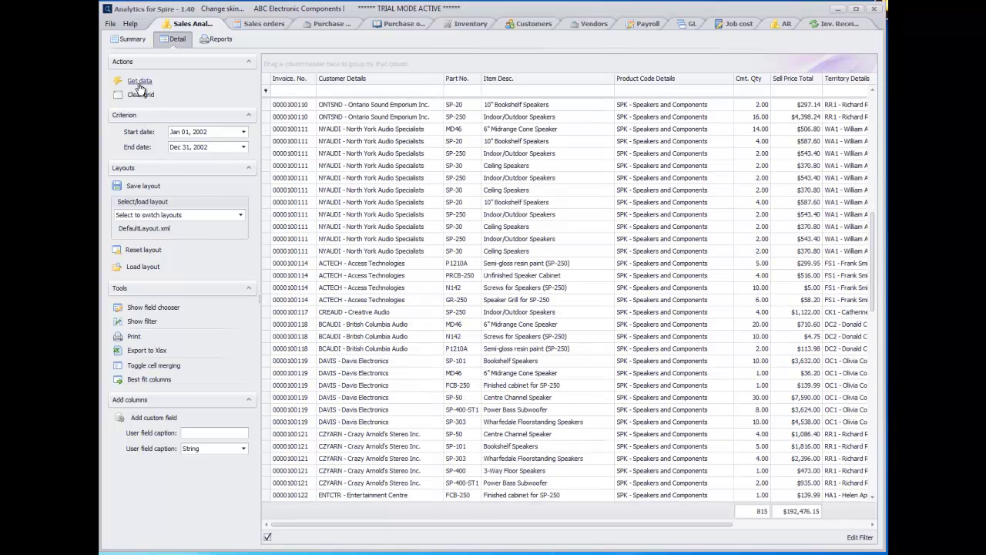
pyautogui.click(139, 81)
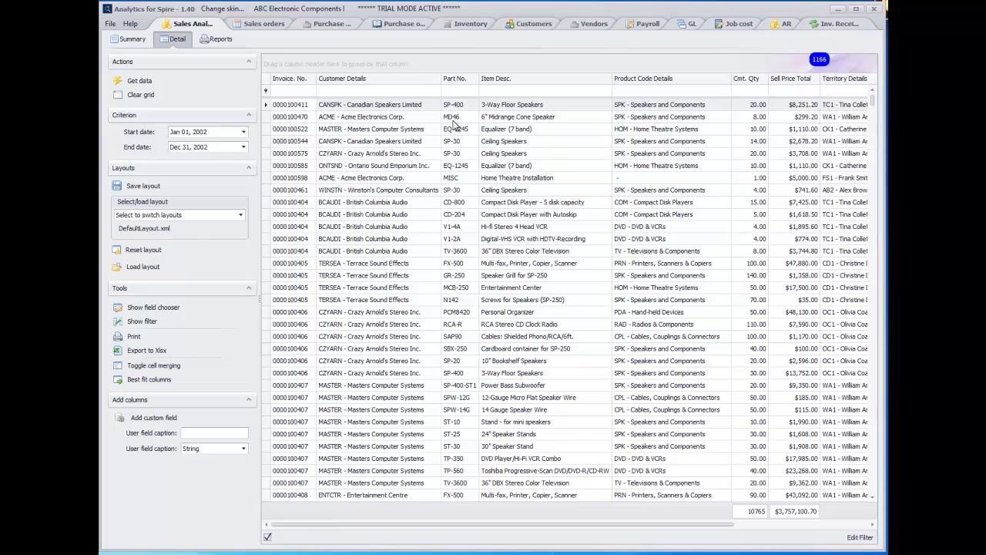
pyautogui.moveTo(459, 83); pyautogui.dragTo(409, 69)
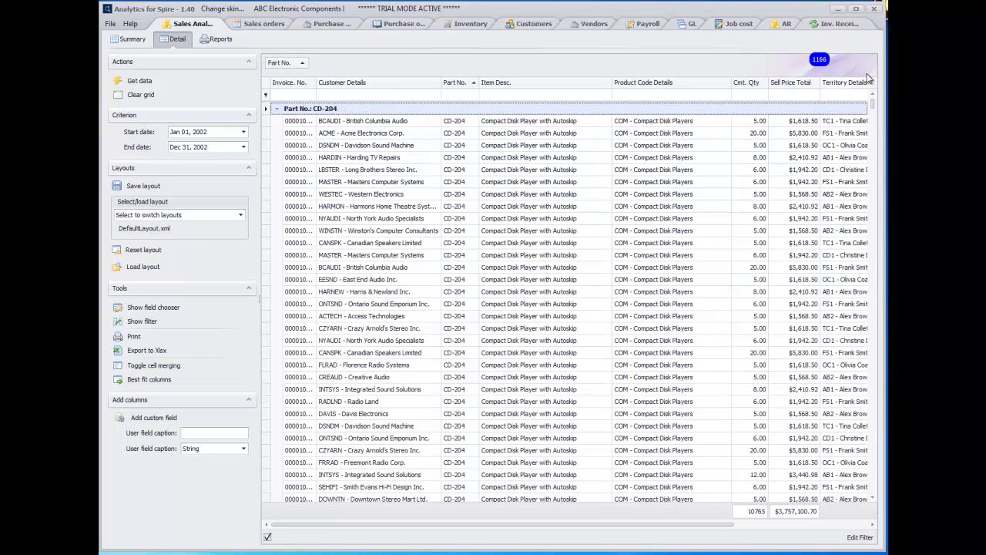
pyautogui.moveTo(874, 105); pyautogui.dragTo(872, 108)
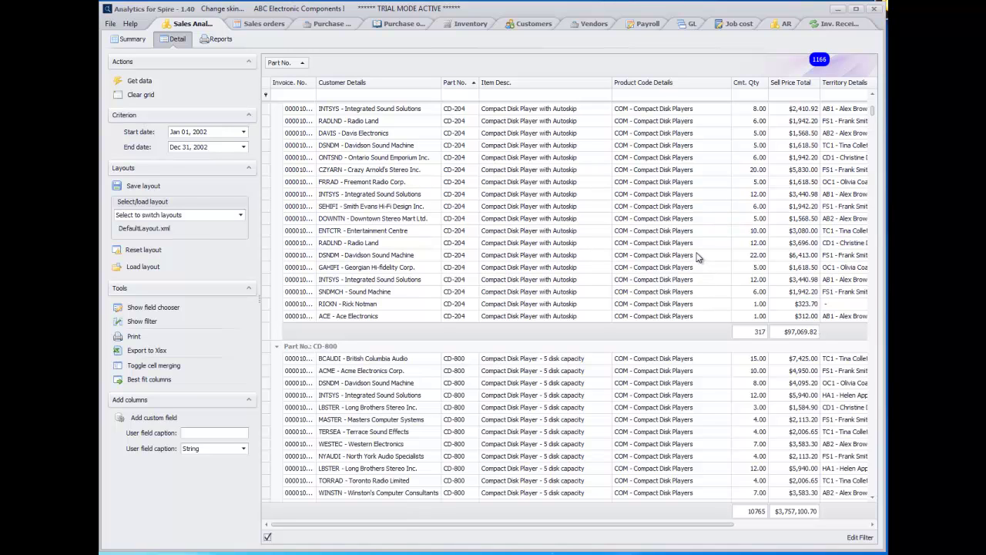
# Switch the detail grid to the HighlightDiscounts.xml layout and group its rows by Part No.
pyautogui.click(236, 219)
pyautogui.click(245, 182)
pyautogui.click(239, 216)
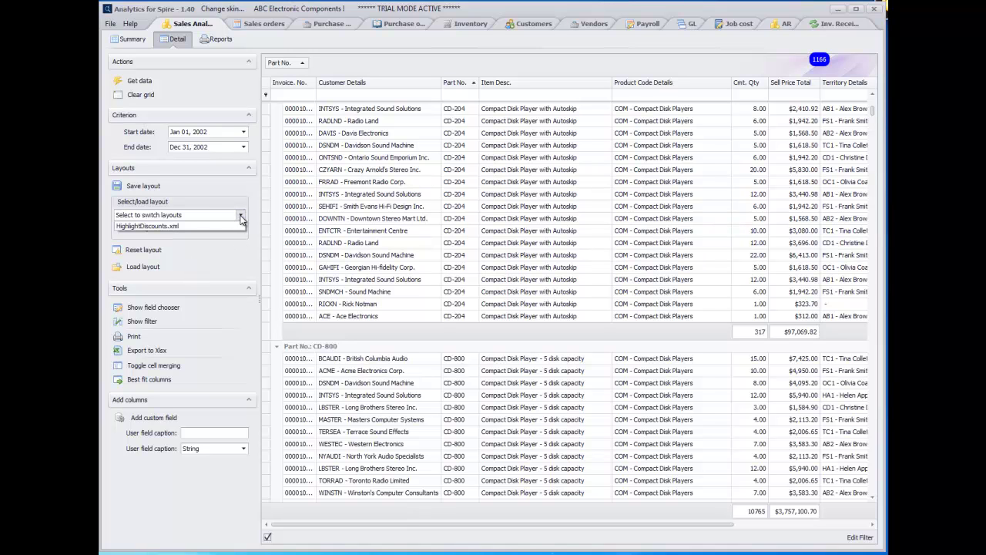
pyautogui.click(167, 227)
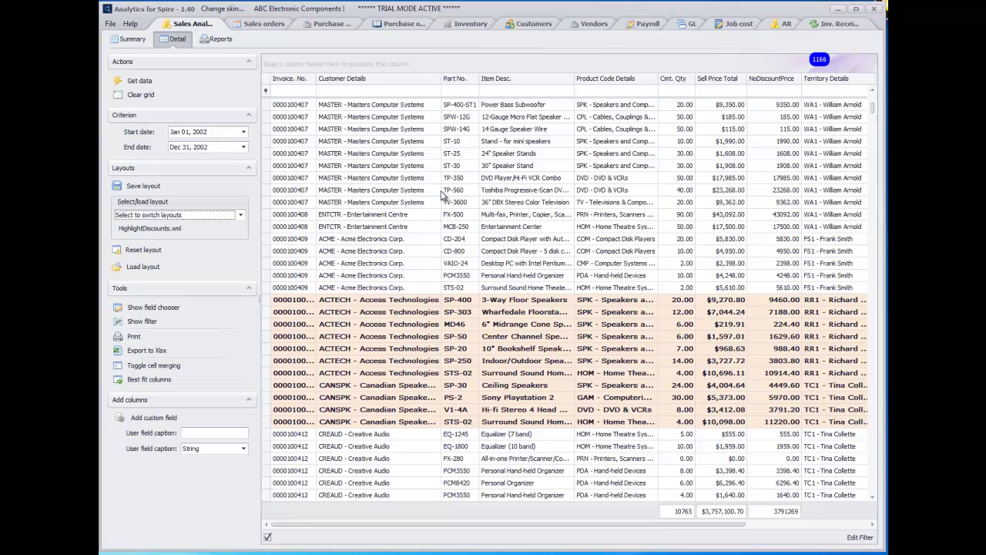
pyautogui.moveTo(459, 81); pyautogui.dragTo(444, 71)
pyautogui.scroll(10, 503, 257)
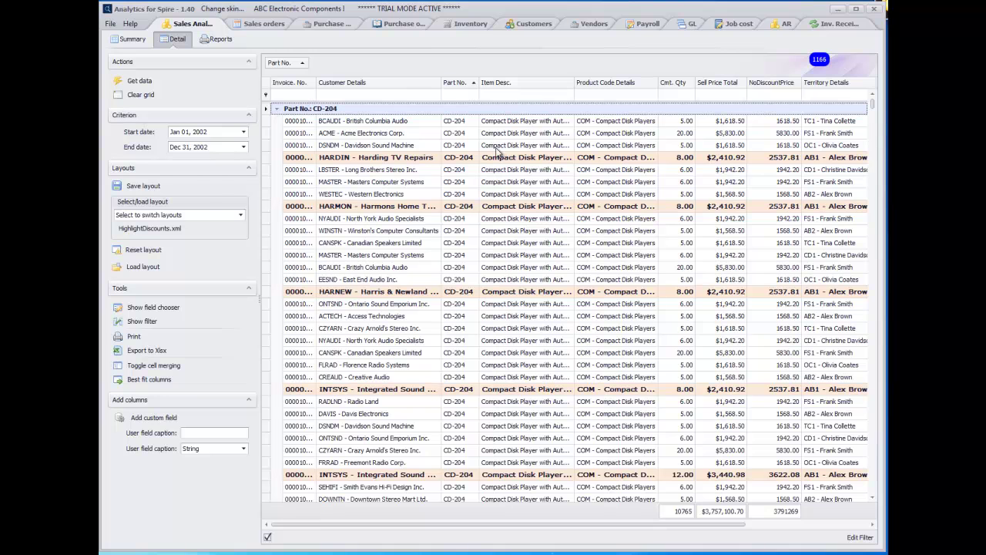
# Add the Salesperson field from the column chooser as a second grouping level under Part No.
pyautogui.click(170, 307)
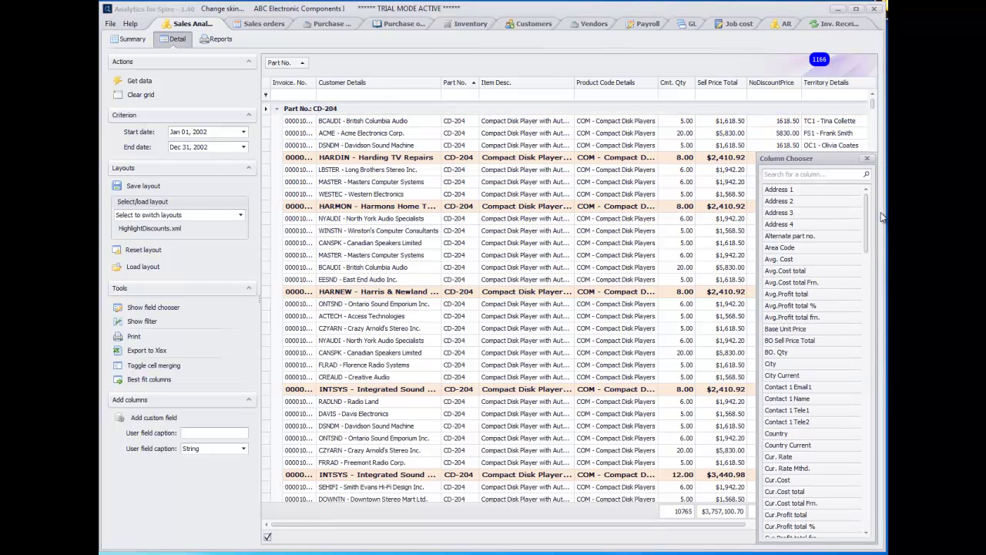
pyautogui.moveTo(871, 222); pyautogui.dragTo(869, 447)
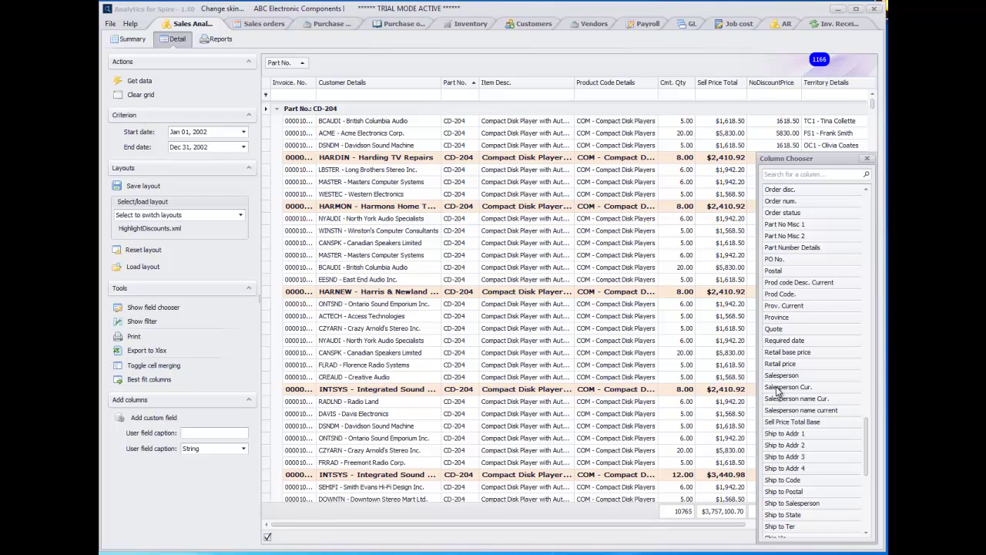
pyautogui.click(771, 376)
pyautogui.moveTo(770, 376); pyautogui.dragTo(320, 75)
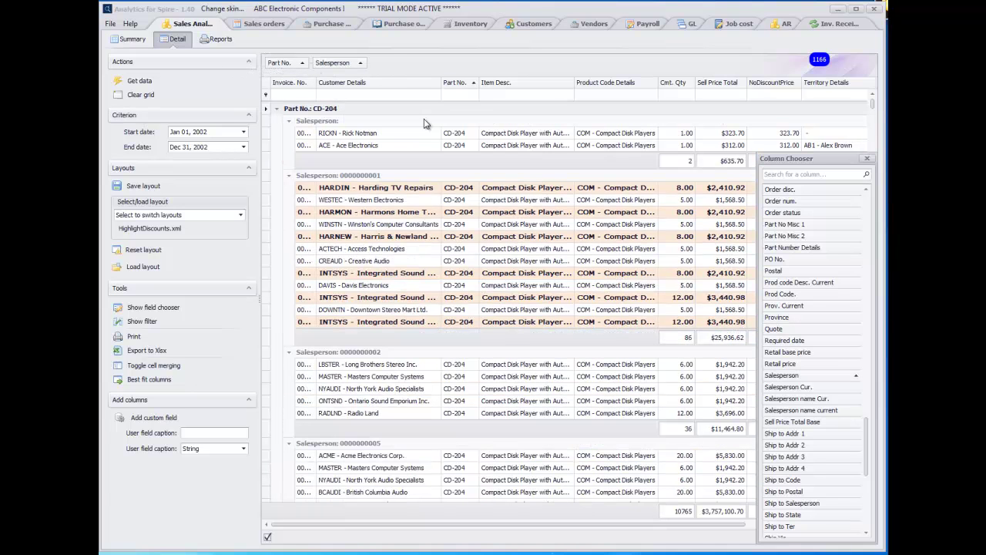
pyautogui.click(867, 159)
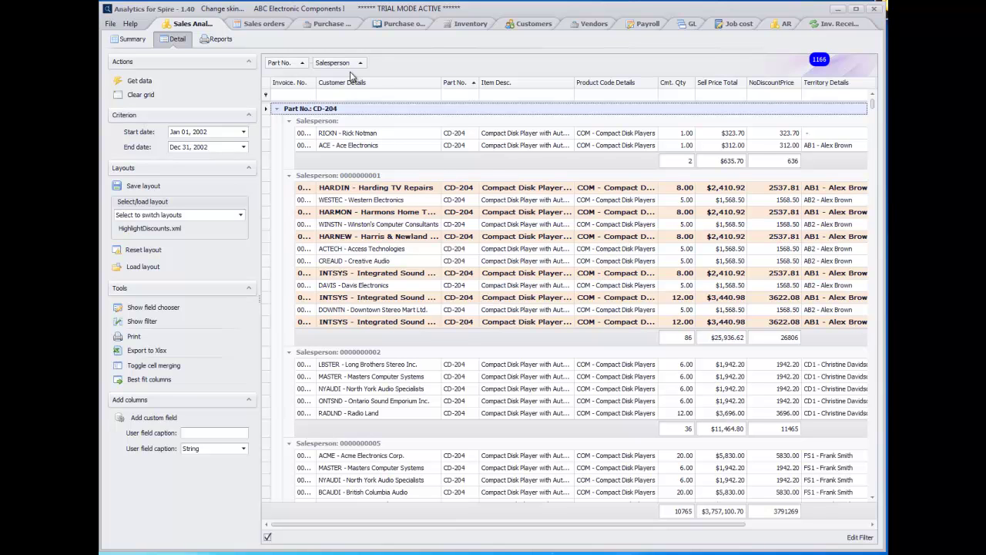
# Examine the highlighted discount rows and the subtotals per salesperson for parts CD-204 and CD-800.
pyautogui.scroll(-15, 541, 271)
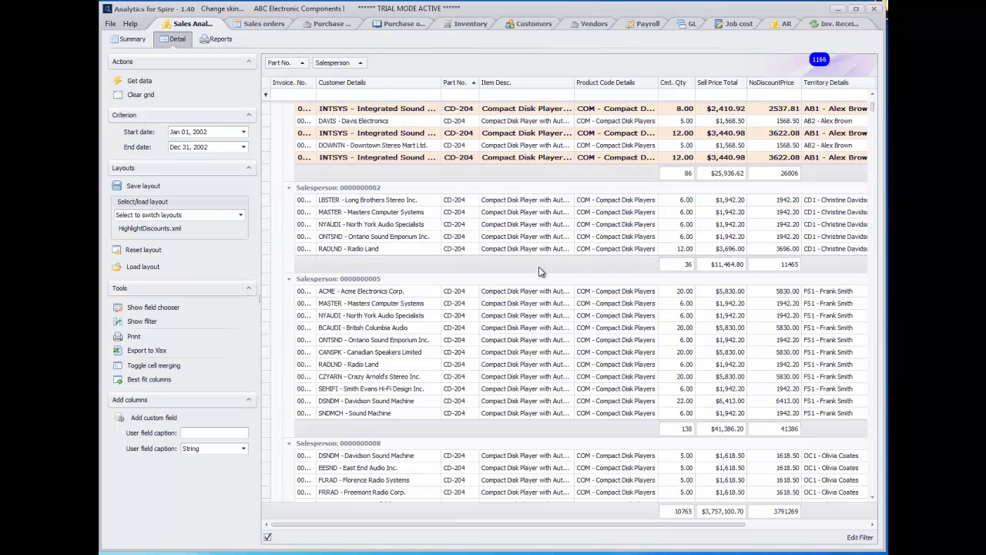
pyautogui.scroll(-15, 570, 279)
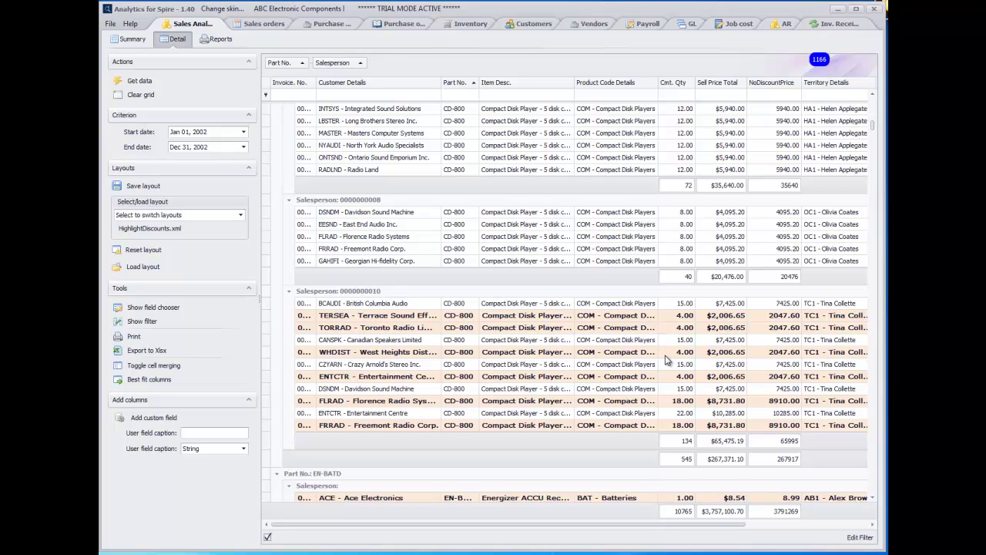
pyautogui.scroll(-5, 667, 360)
pyautogui.scroll(5, 710, 346)
pyautogui.scroll(-1, 858, 299)
pyautogui.moveTo(870, 126); pyautogui.dragTo(878, 107)
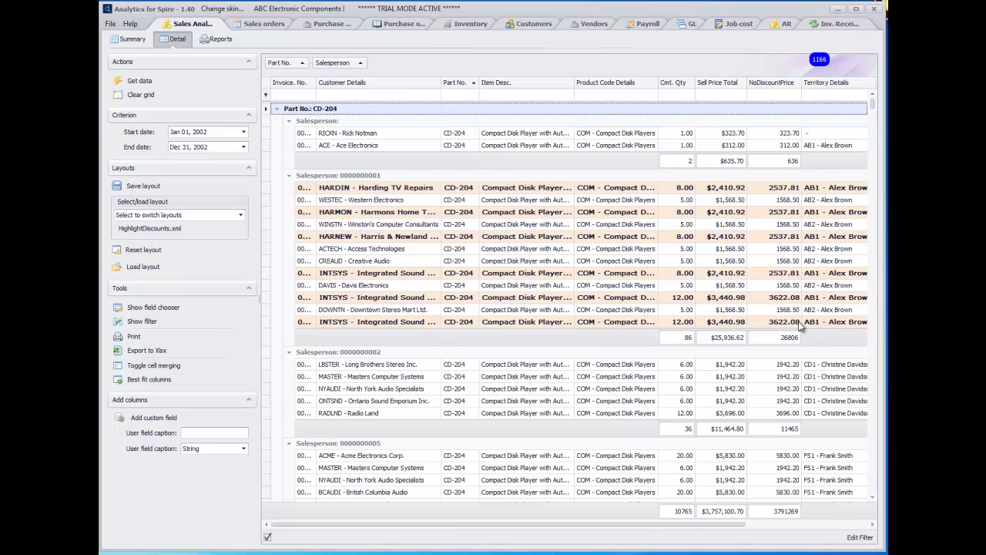
# Reset the detail grid to its default layout, best-fit the columns, and turn off cell merging.
pyautogui.click(141, 252)
pyautogui.click(478, 301)
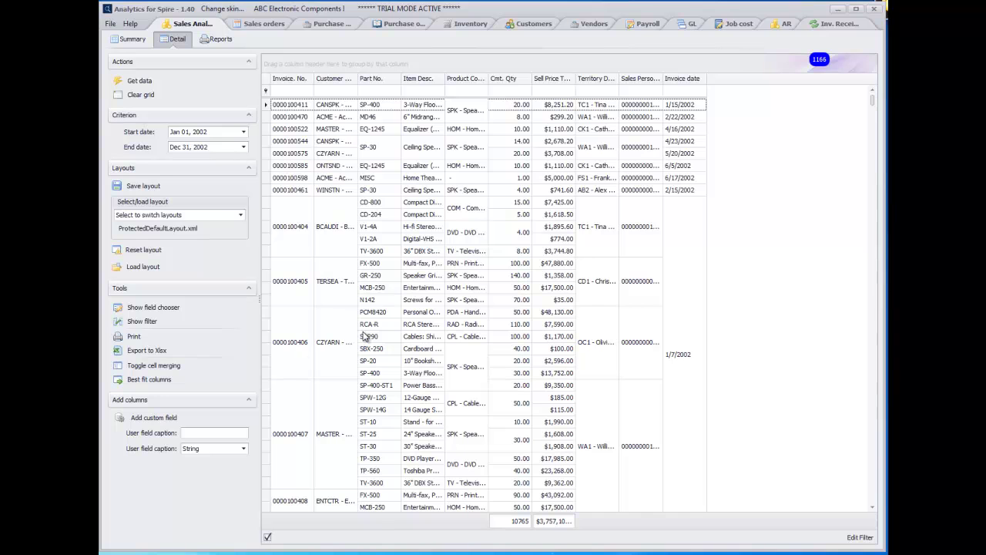
pyautogui.click(158, 380)
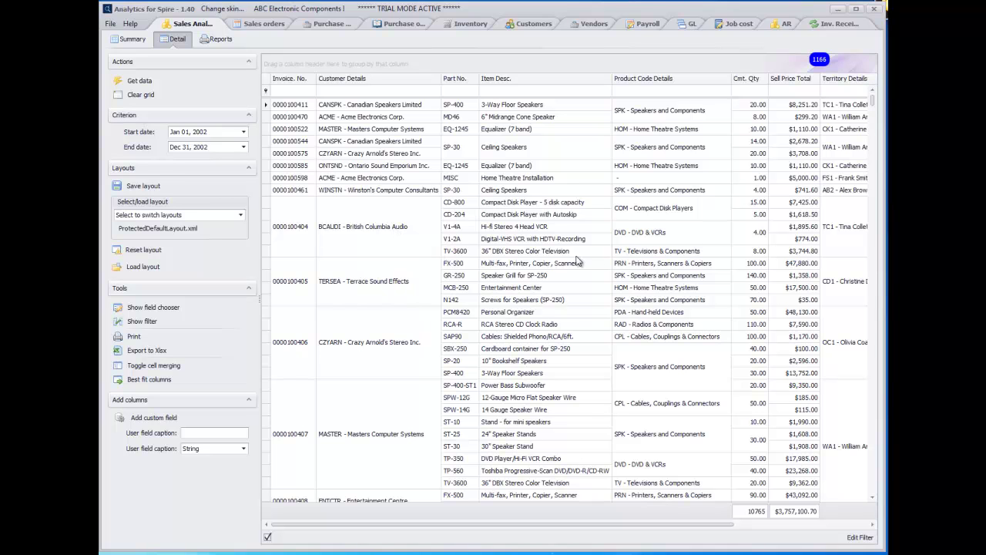
pyautogui.click(154, 365)
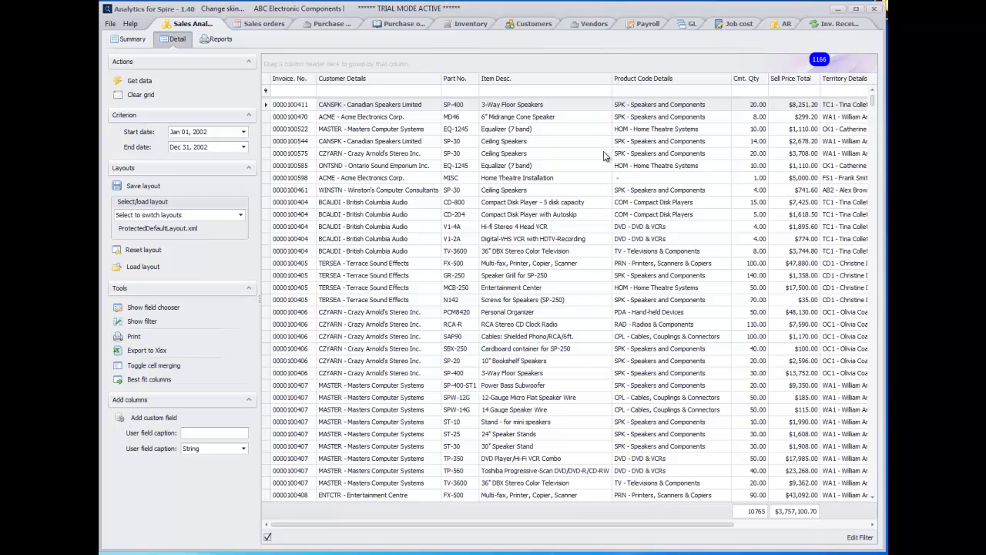
# Group the sales detail by Customer Details and sort it by Item Desc. ascending, with Cmt. Qty descending.
pyautogui.moveTo(370, 80); pyautogui.dragTo(359, 69)
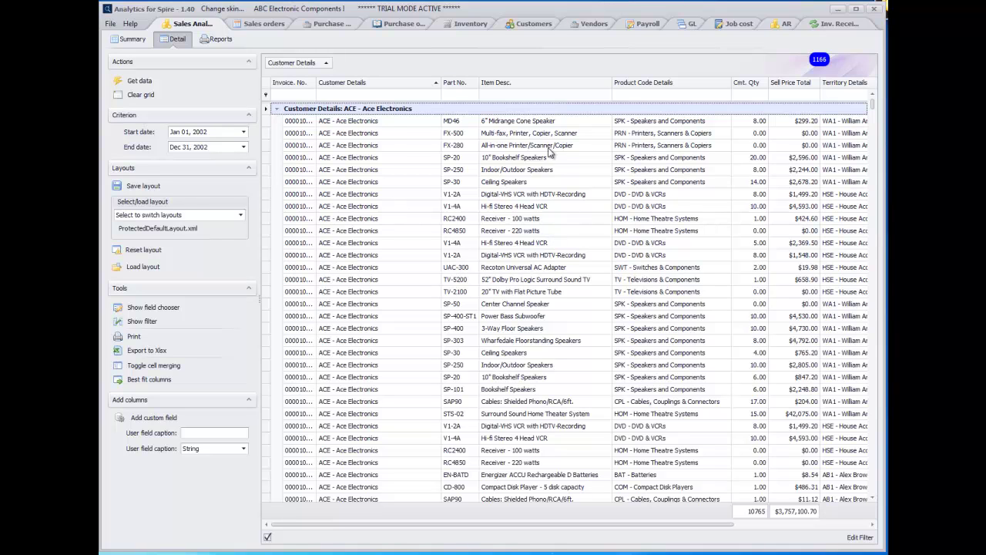
pyautogui.click(507, 84)
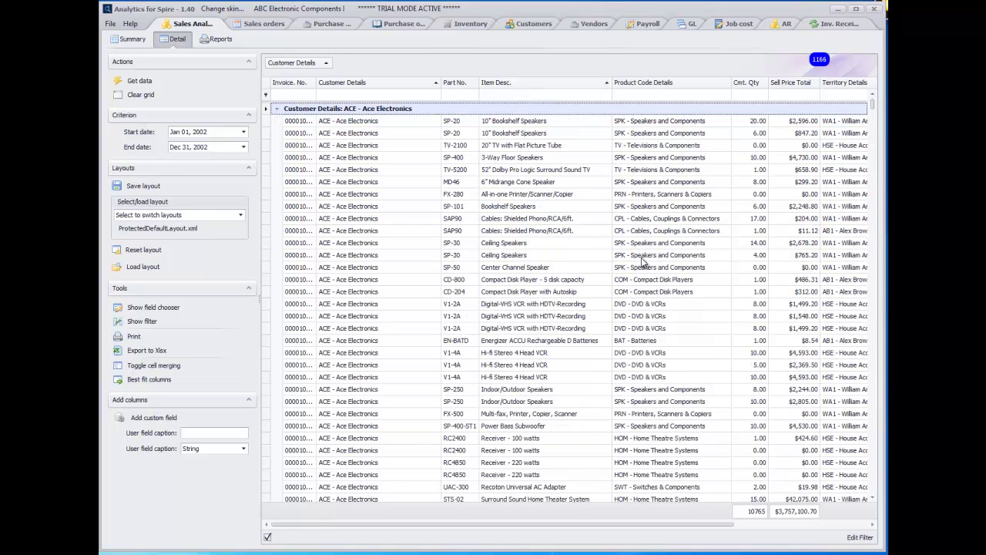
pyautogui.click(746, 85)
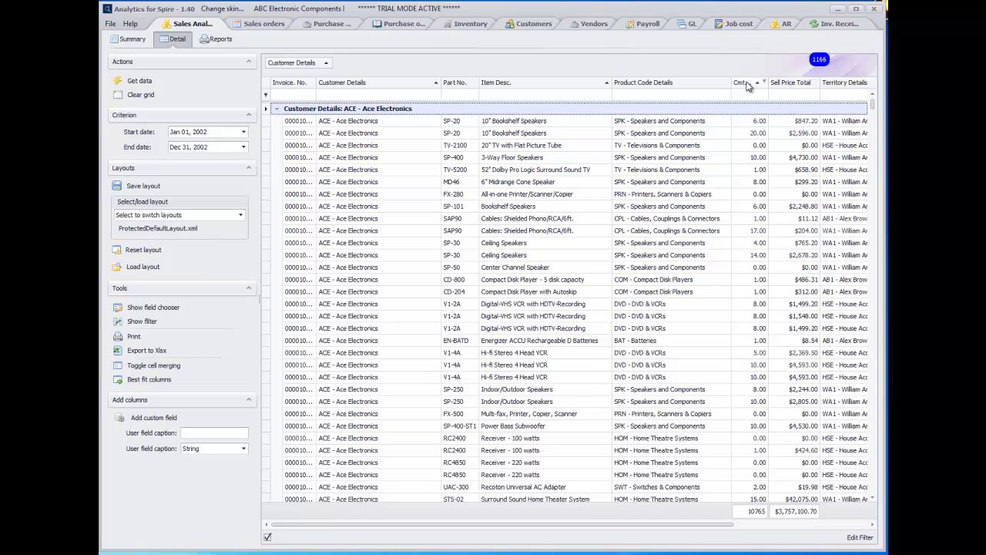
pyautogui.click(747, 85)
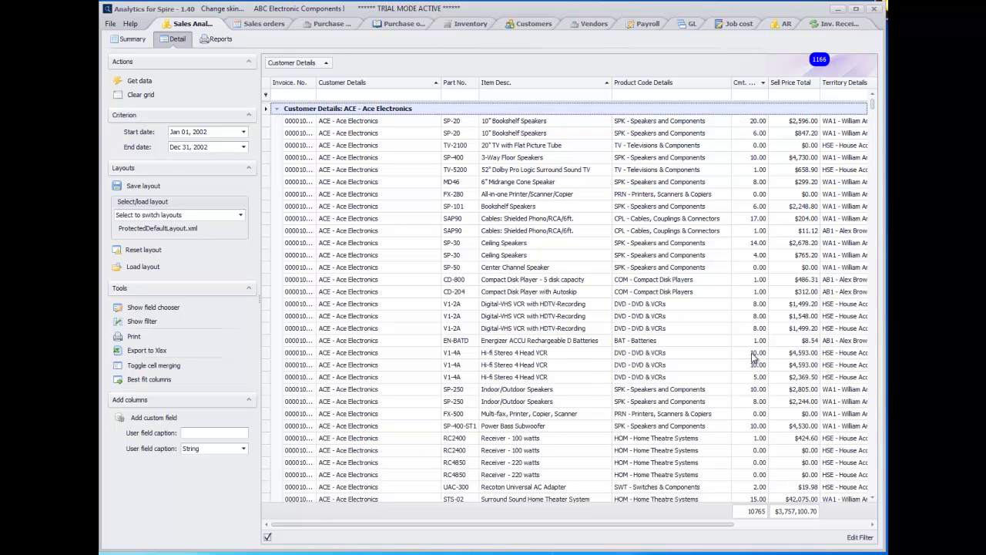
# Add a Count summary for Customer Details to the group footer of each customer.
pyautogui.scroll(-4, 736, 335)
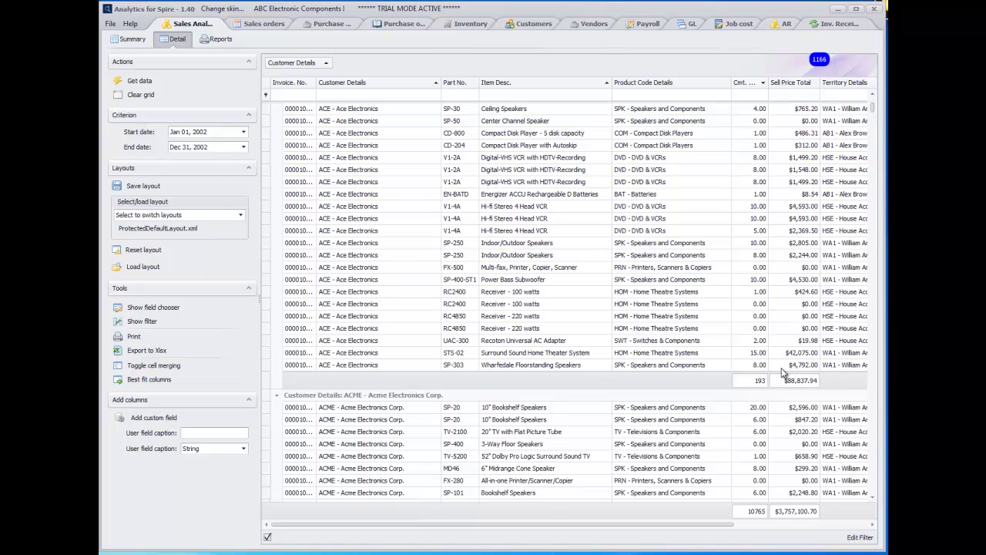
pyautogui.scroll(-1, 771, 396)
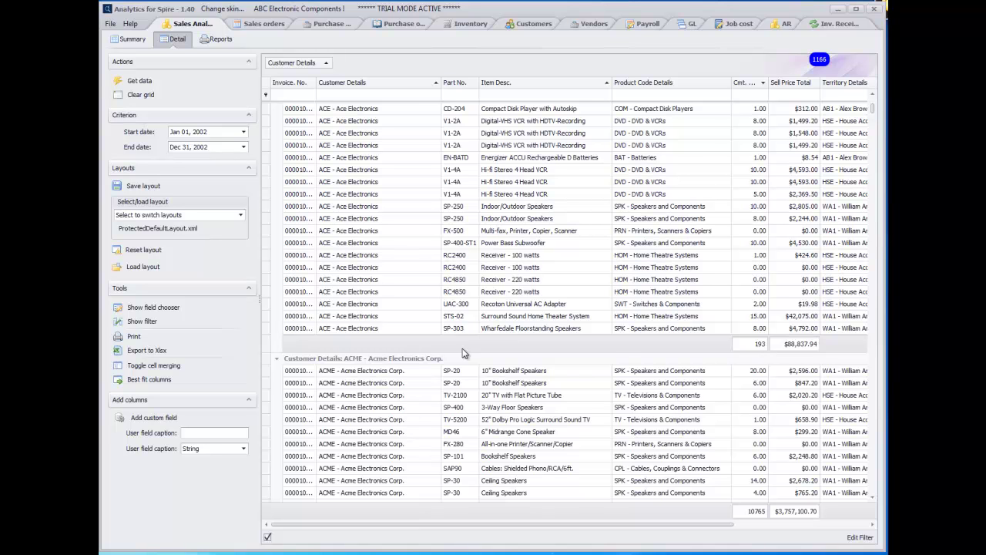
pyautogui.scroll(2, 464, 323)
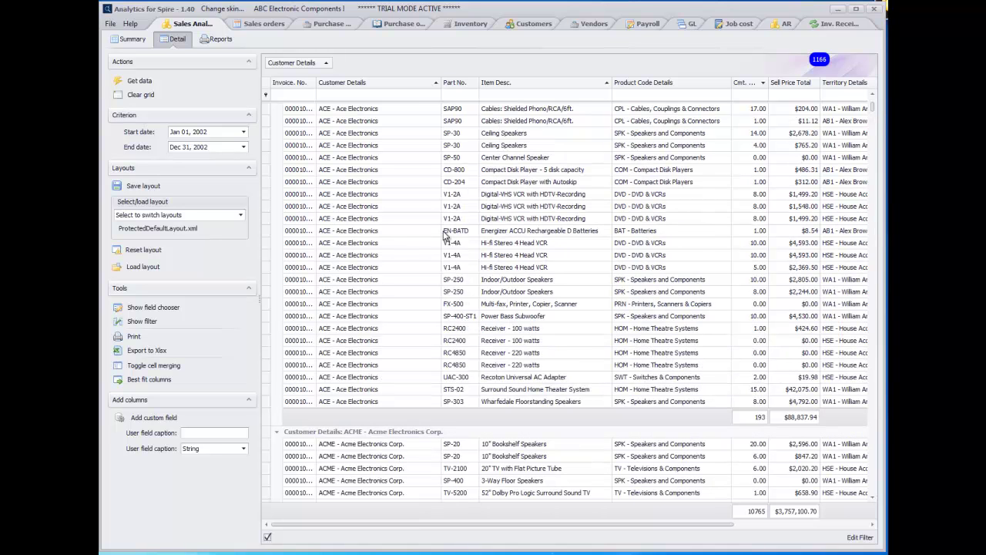
pyautogui.scroll(2, 445, 235)
pyautogui.scroll(-5, 455, 246)
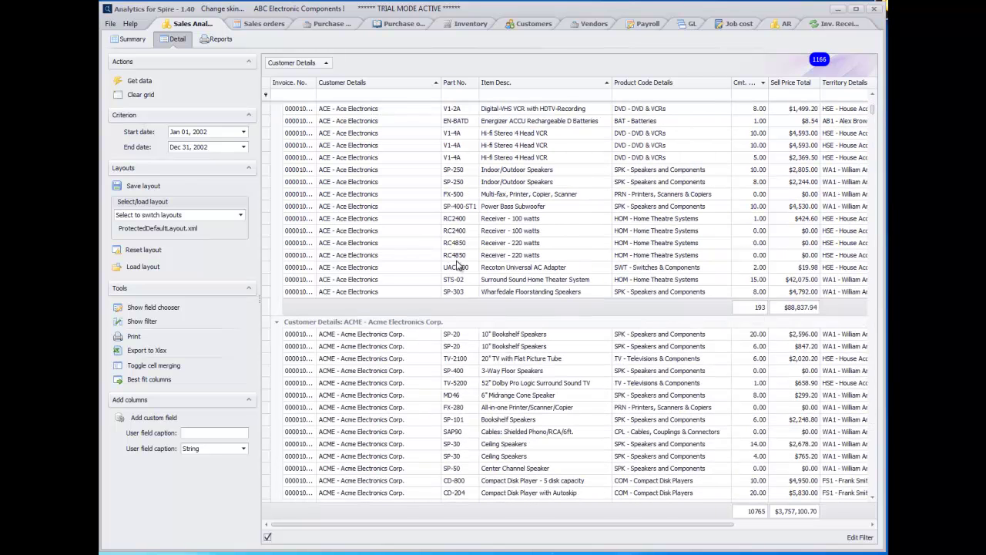
pyautogui.rightClick(388, 314)
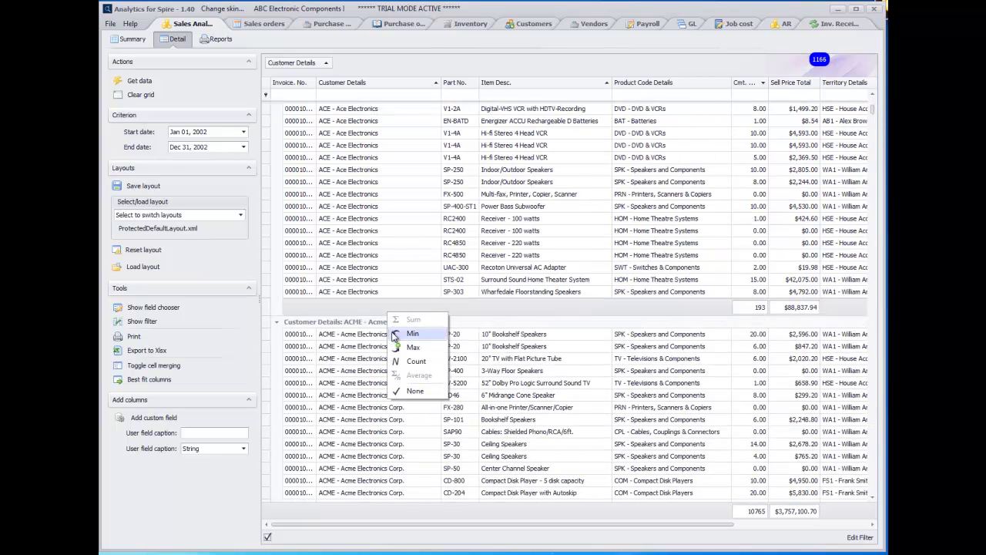
pyautogui.click(409, 362)
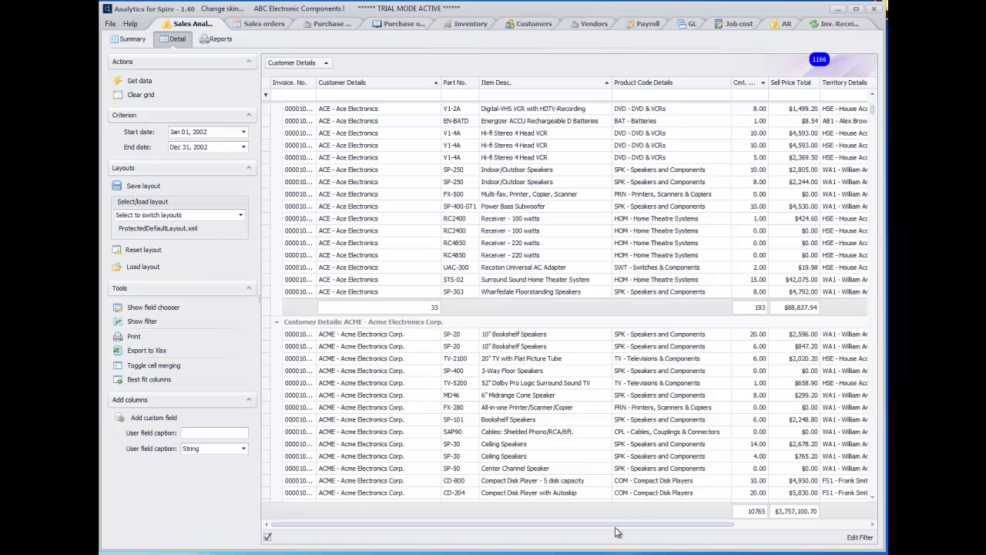
# Add an Average summary of Cmt. Qty to the group header of each customer.
pyautogui.moveTo(669, 528); pyautogui.dragTo(726, 523)
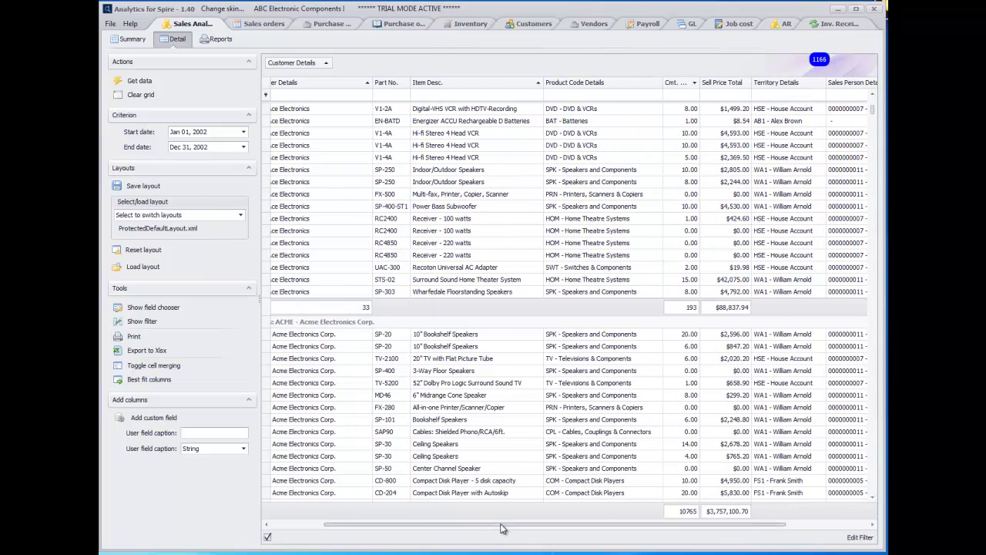
pyautogui.moveTo(510, 526); pyautogui.dragTo(455, 527)
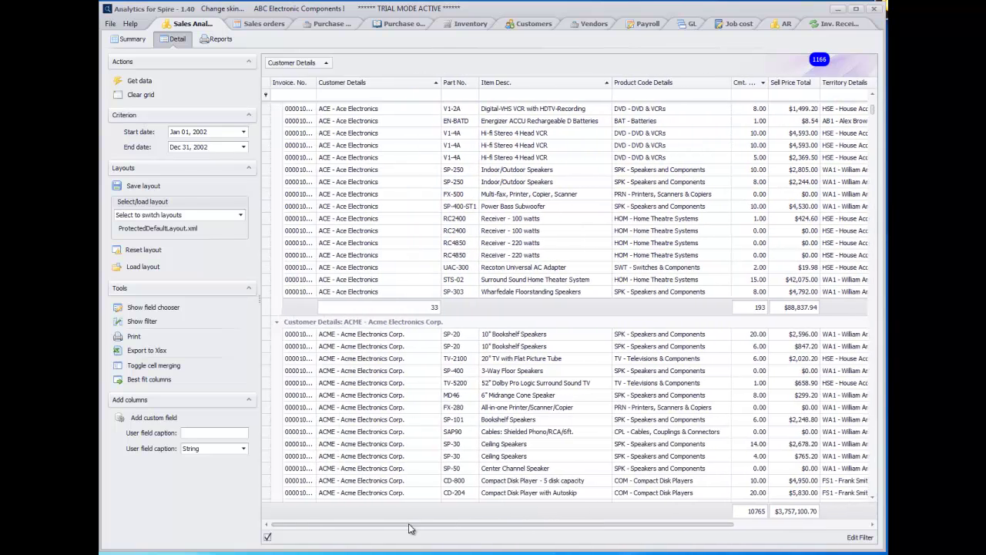
pyautogui.rightClick(307, 66)
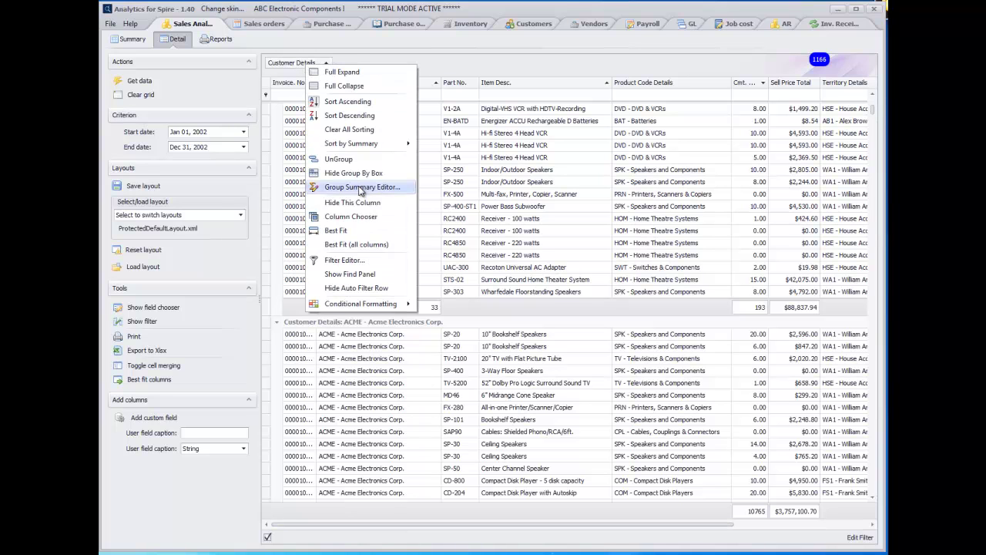
pyautogui.click(360, 189)
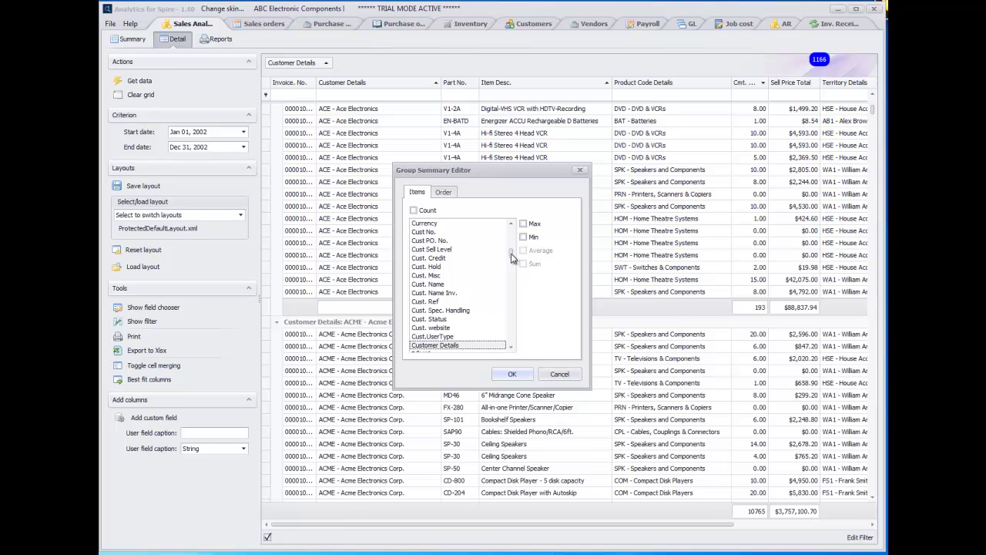
pyautogui.moveTo(512, 256); pyautogui.dragTo(516, 240)
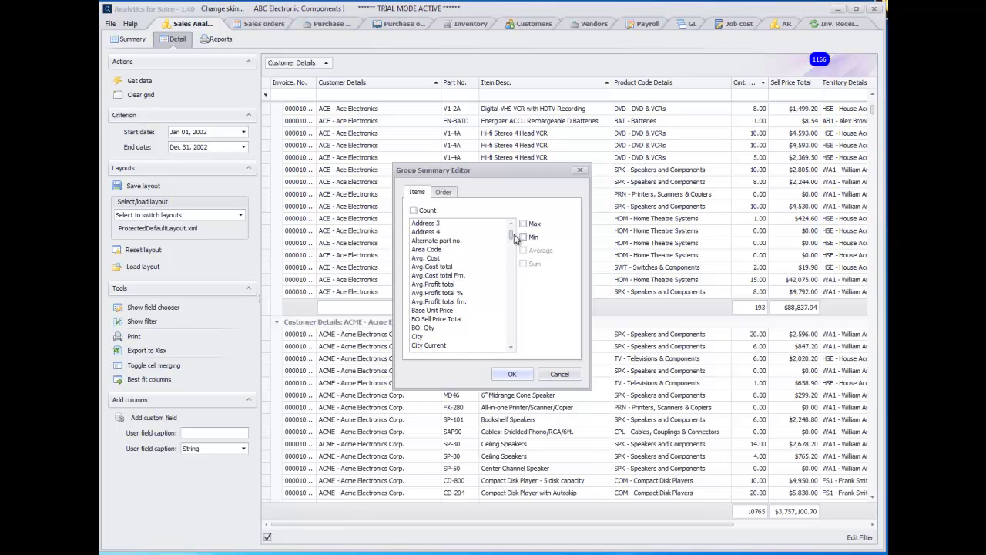
pyautogui.scroll(-3, 514, 241)
pyautogui.click(435, 276)
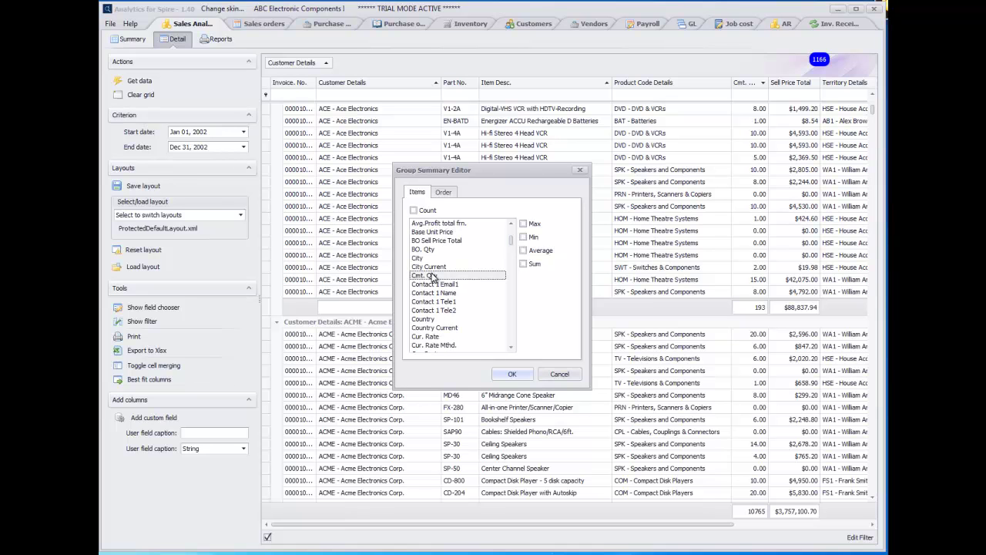
pyautogui.click(544, 251)
pyautogui.click(521, 376)
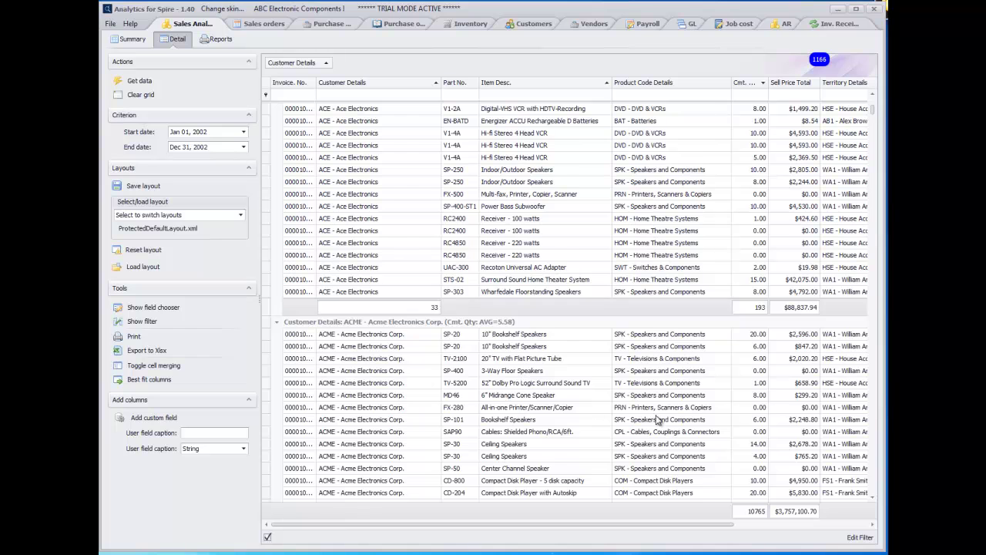
# Examine the average committed quantity in the customer group headers from ACE through ACTECH.
pyautogui.scroll(5, 540, 368)
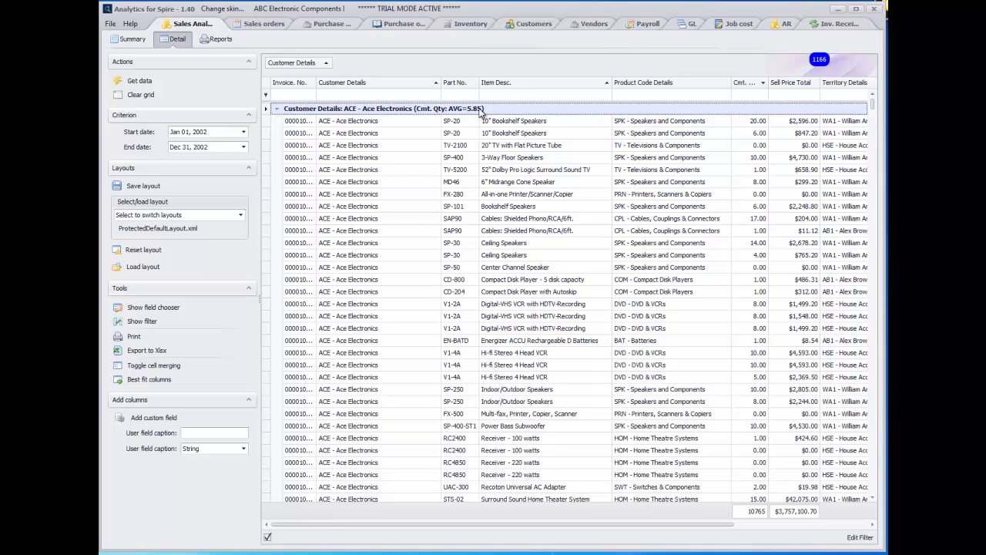
pyautogui.scroll(-5, 466, 153)
pyautogui.scroll(-3, 466, 154)
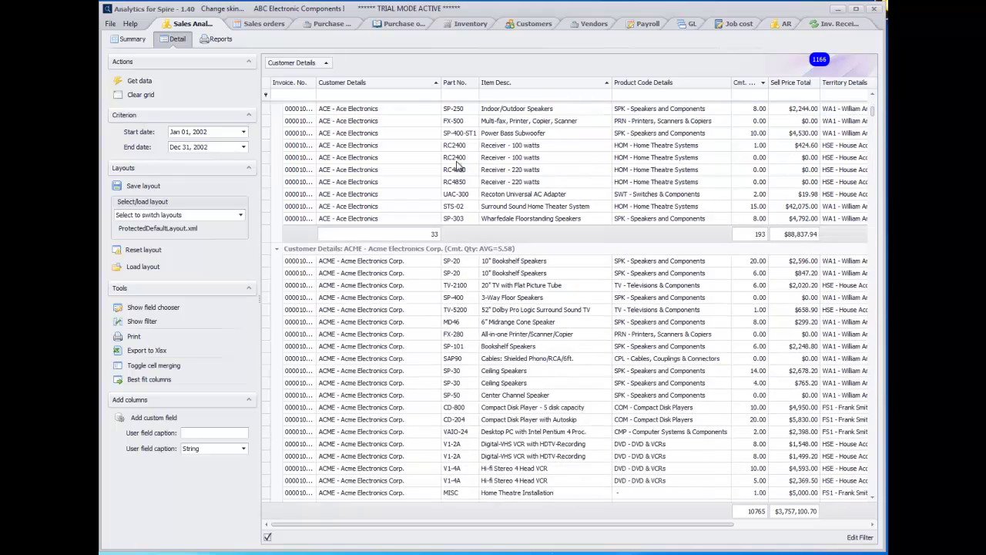
pyautogui.scroll(-7, 455, 158)
pyautogui.scroll(7, 447, 159)
pyautogui.scroll(-10, 501, 270)
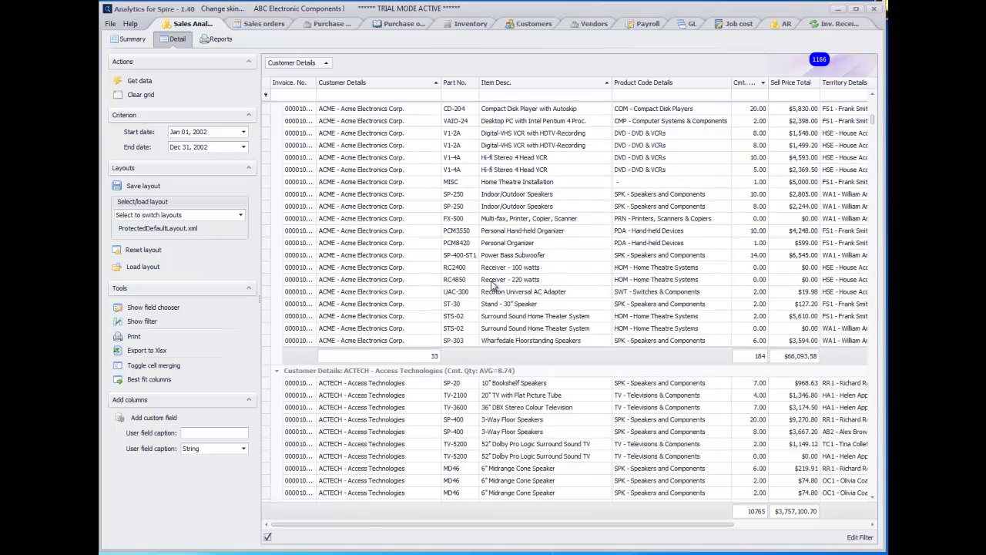
pyautogui.scroll(-3, 538, 324)
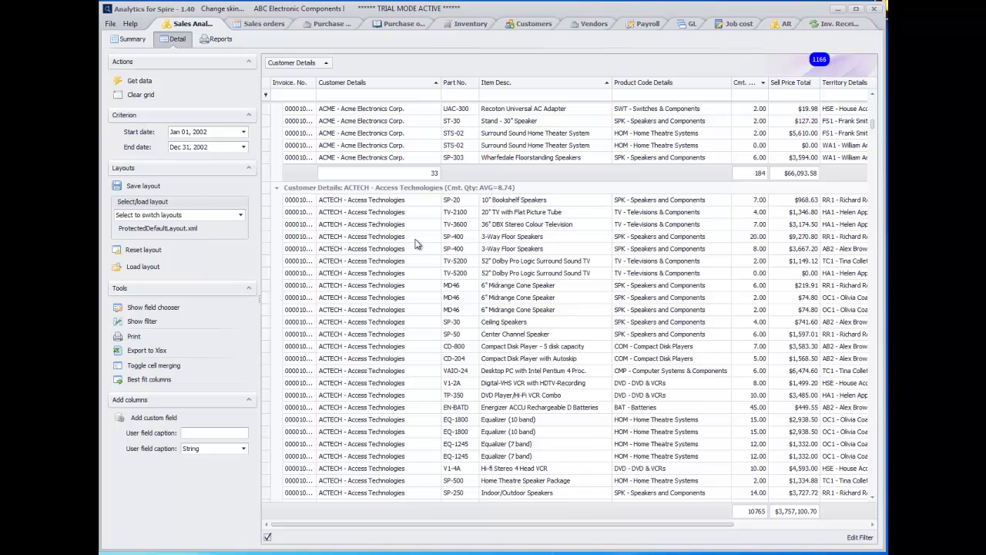
# Save the current detail layout as CustomerItemCom in the SADetails folder.
pyautogui.click(150, 190)
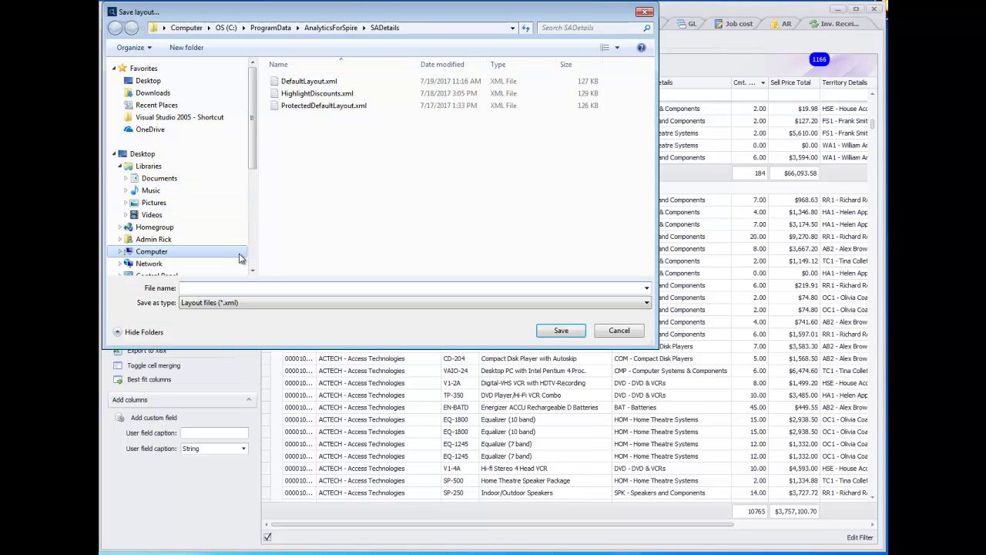
pyautogui.write('Custome')
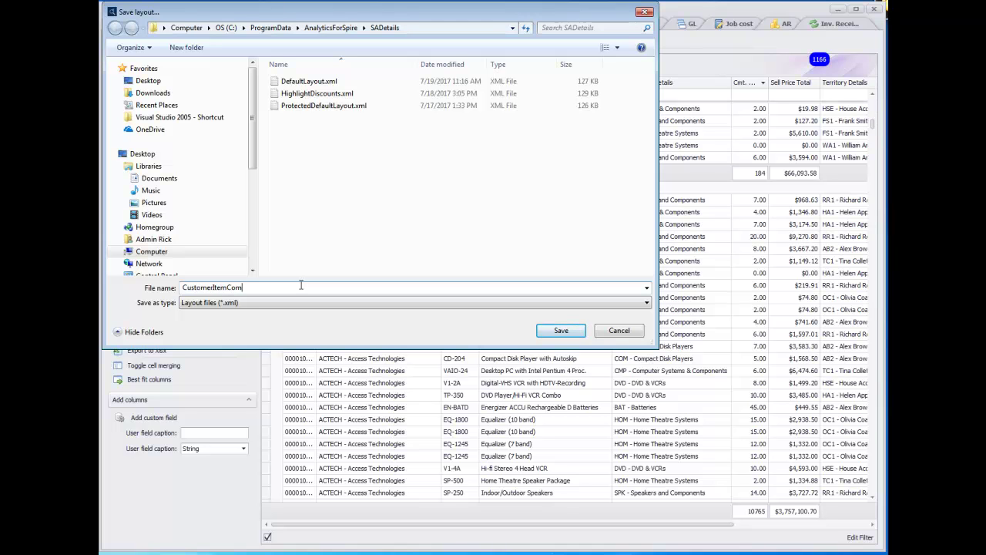
pyautogui.write('rItemCom')
pyautogui.click(545, 329)
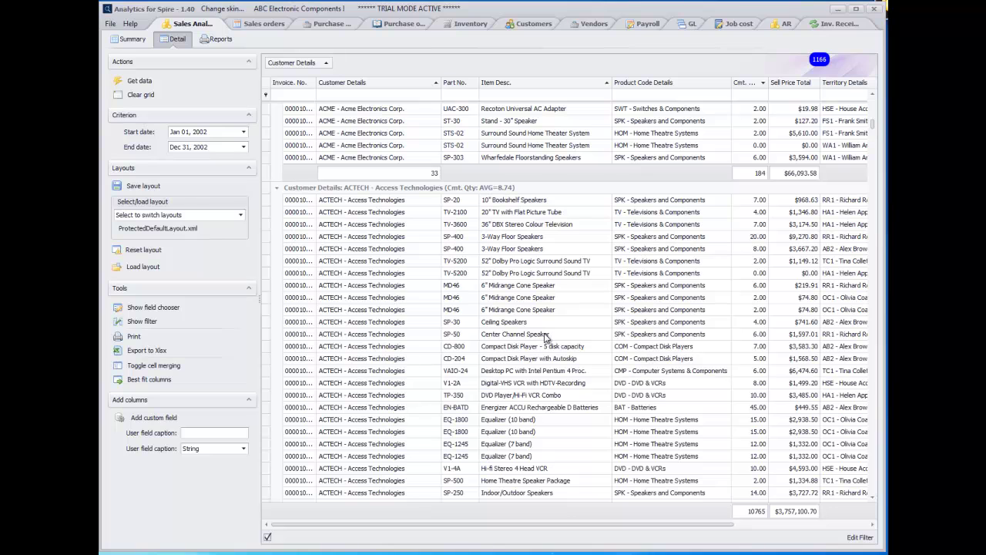
# Preview the grouped sales detail for printing, look through its first five pages, and close the preview.
pyautogui.click(131, 339)
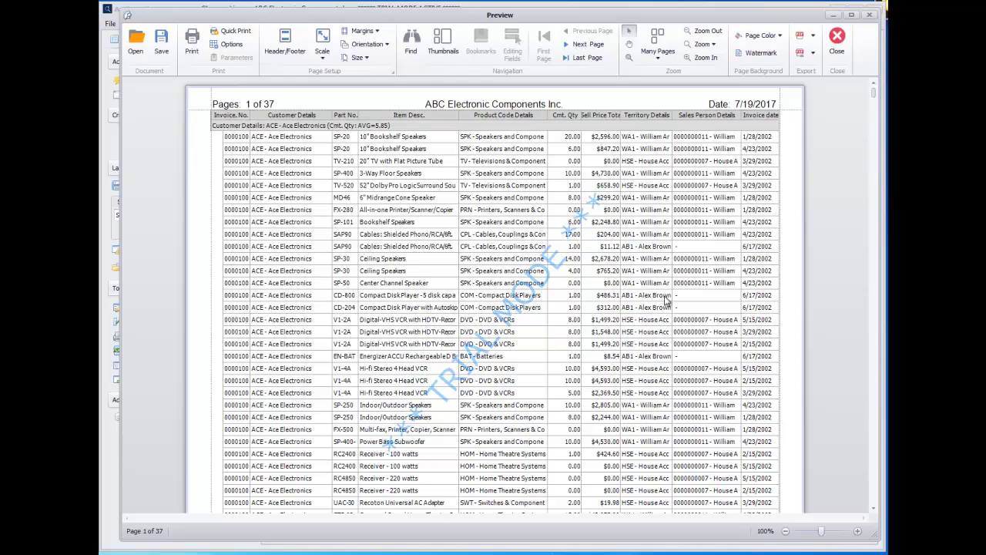
pyautogui.scroll(-10, 411, 259)
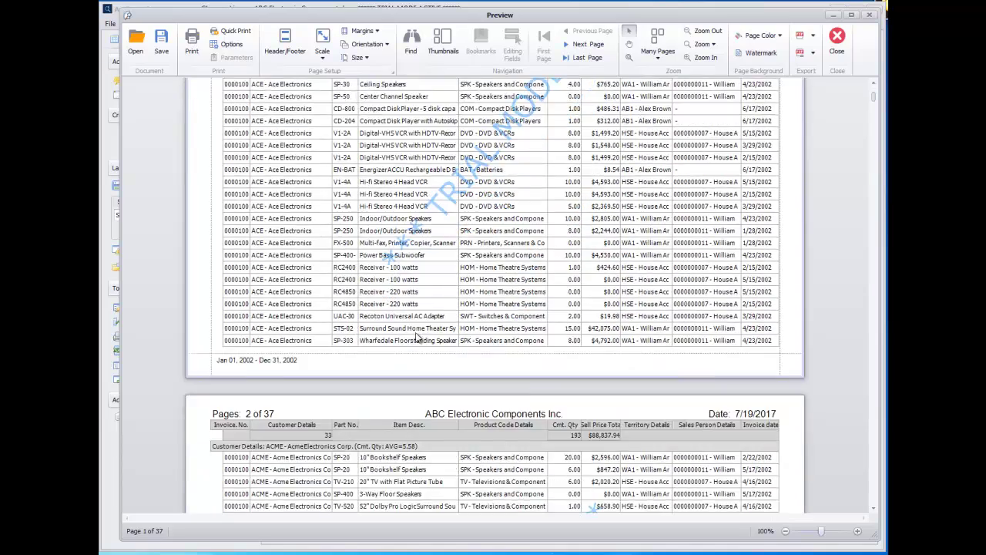
pyautogui.scroll(-10, 419, 356)
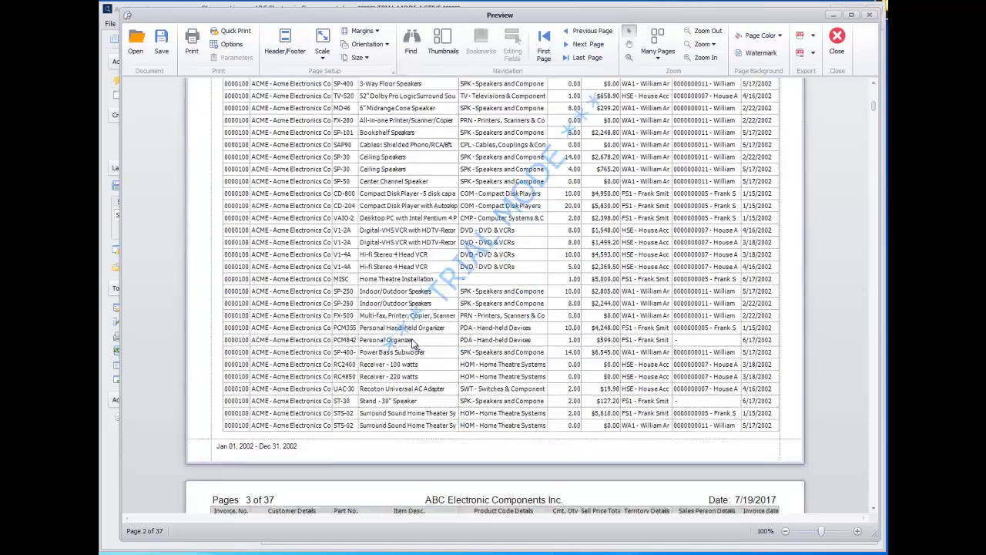
pyautogui.scroll(-10, 415, 350)
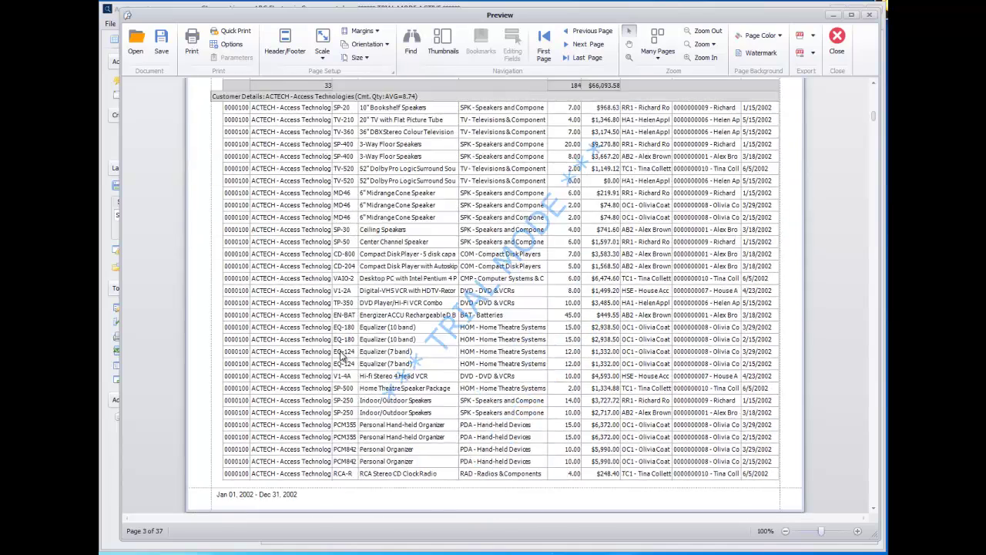
pyautogui.scroll(-20, 339, 340)
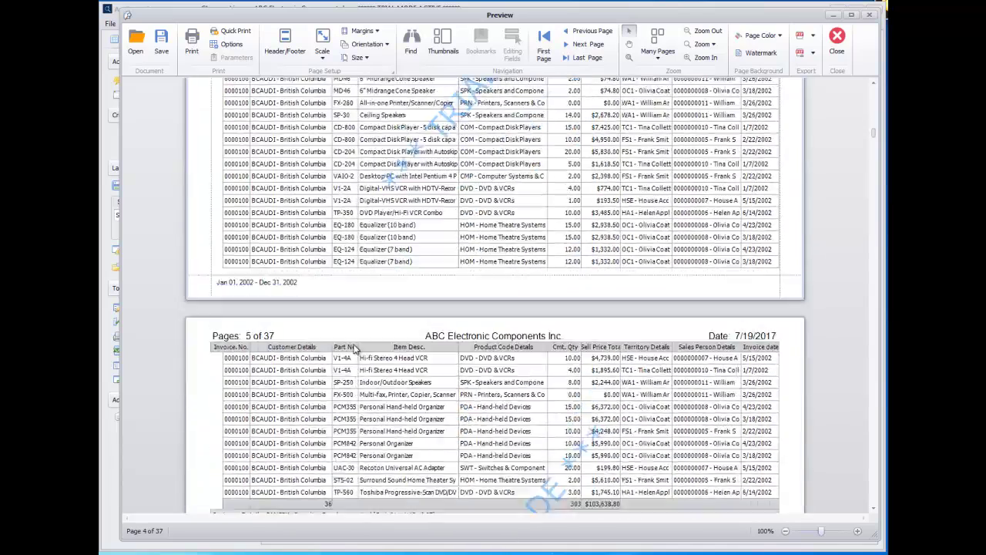
pyautogui.scroll(-4, 688, 253)
pyautogui.scroll(7, 668, 282)
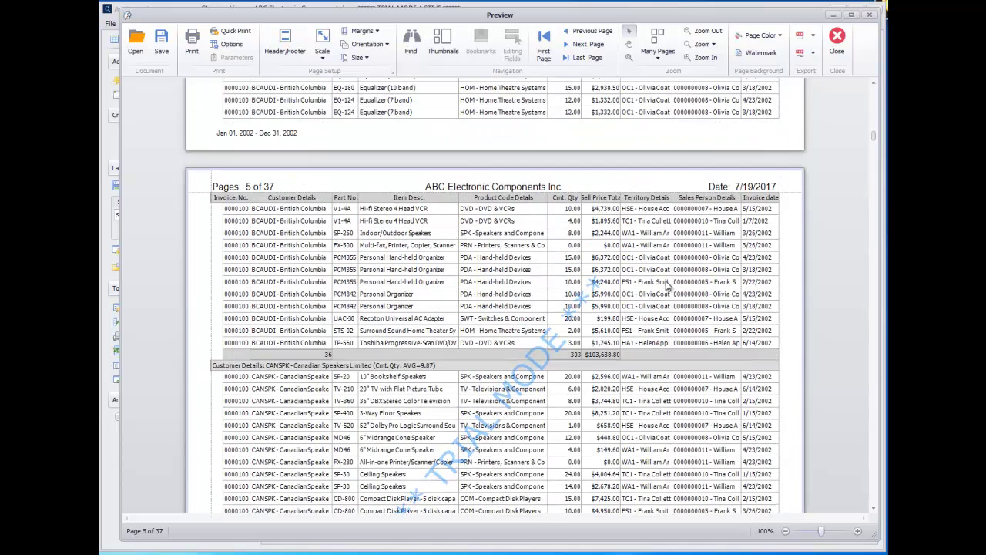
pyautogui.click(838, 40)
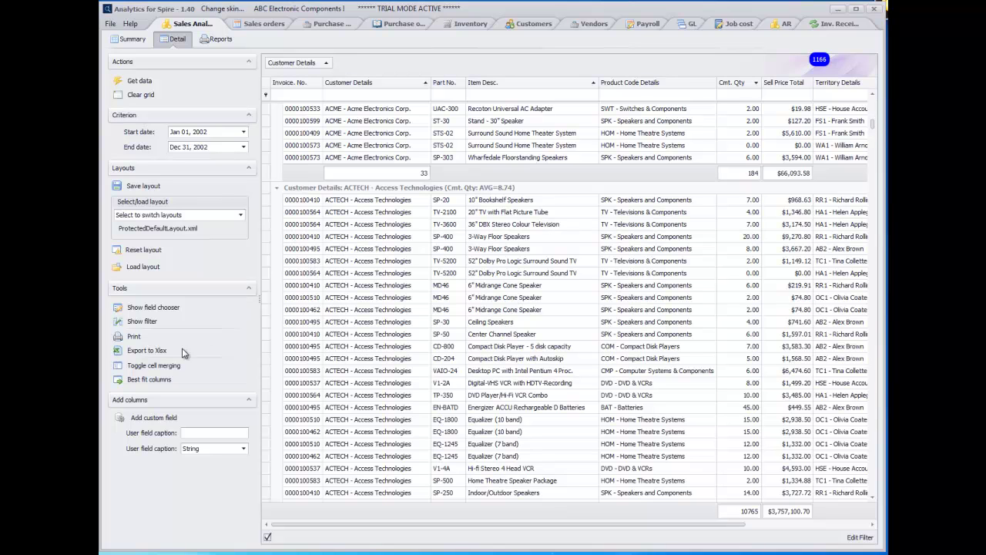
# Export the detail grid to an Xlsx workbook, view it in Excel, and close it without saving changes.
pyautogui.click(149, 351)
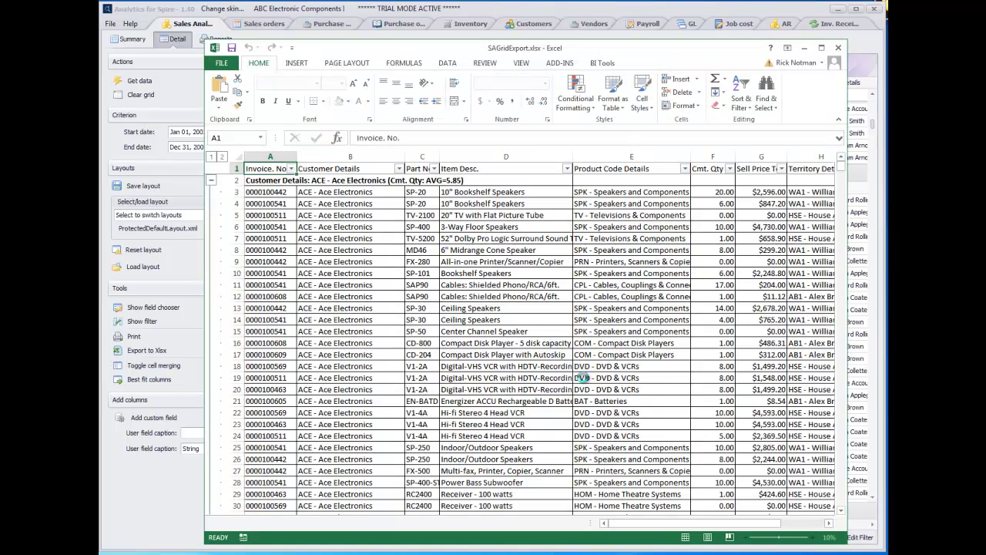
pyautogui.moveTo(636, 524)
pyautogui.mouseDown()
pyautogui.moveTo(710, 523)
pyautogui.moveTo(617, 524)
pyautogui.mouseUp()
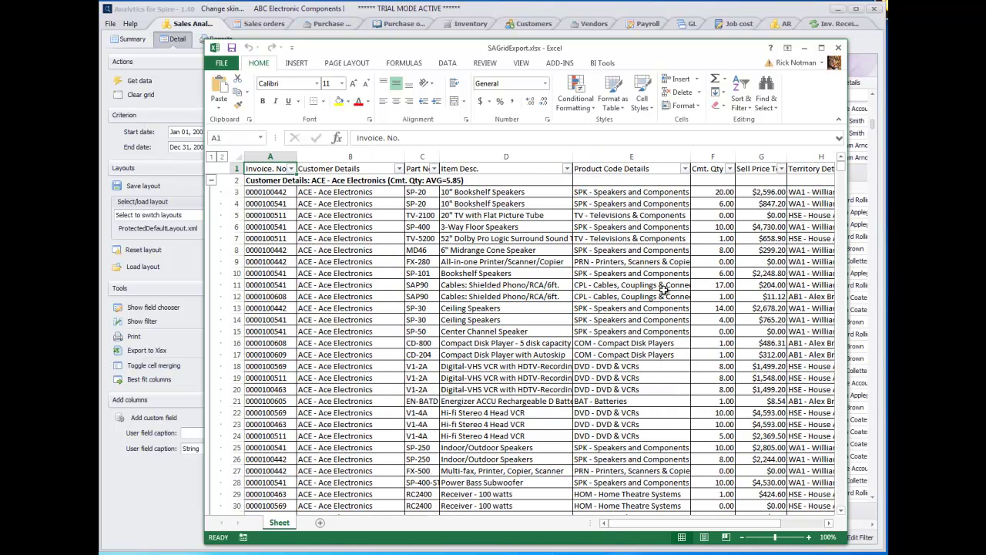
pyautogui.click(842, 48)
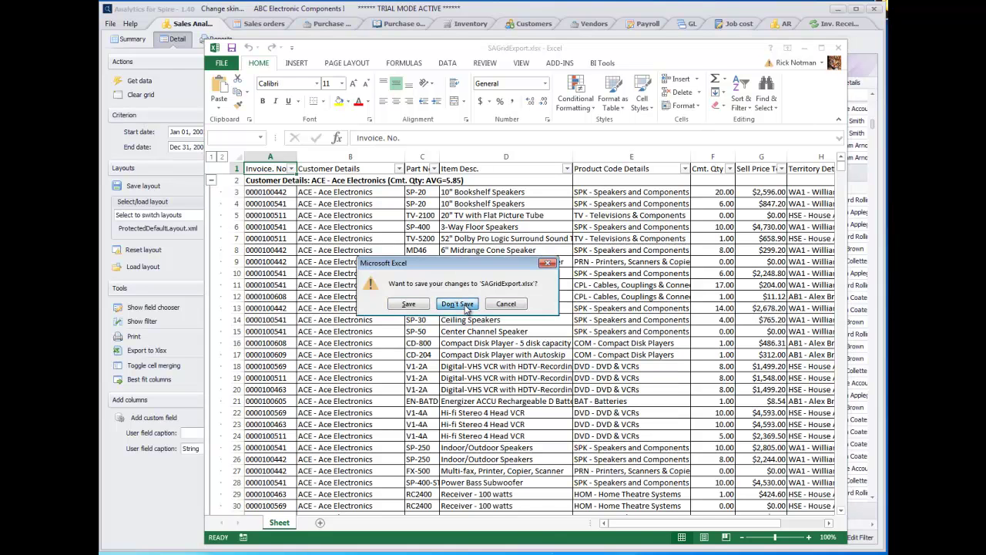
pyautogui.click(457, 304)
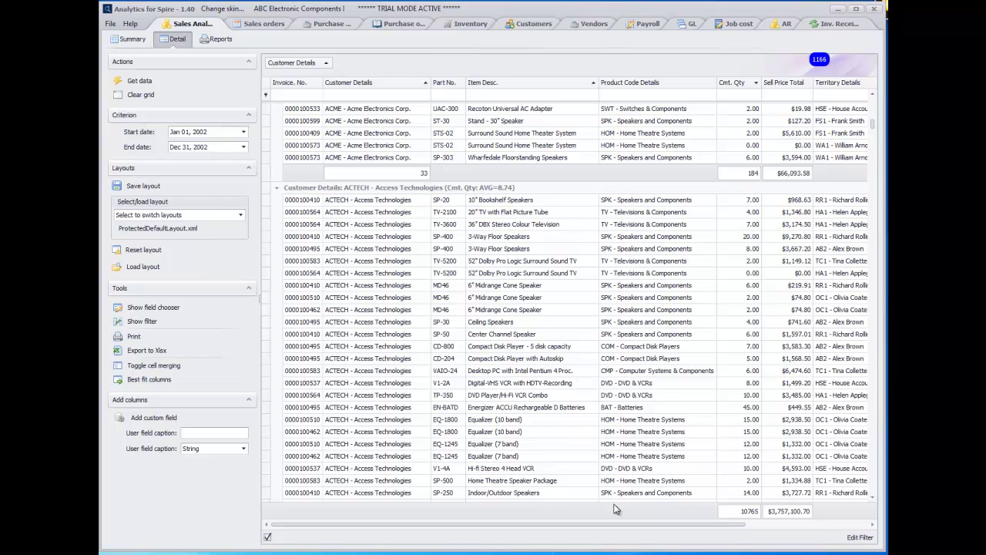
# Start a custom field captioned SellPlus with the Decimal type and open its expression for editing.
pyautogui.moveTo(638, 525); pyautogui.dragTo(669, 533)
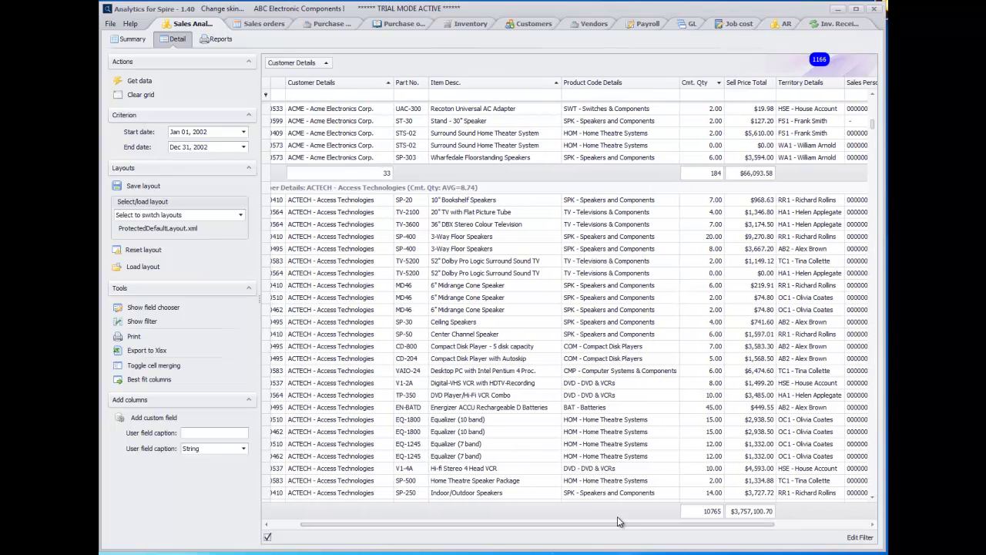
pyautogui.write('SellPlus')
pyautogui.click(241, 450)
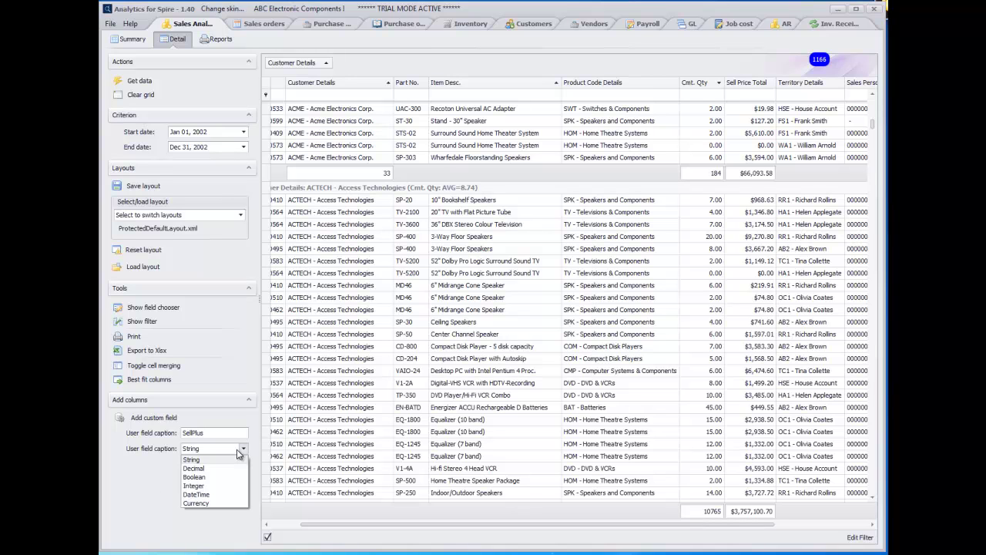
pyautogui.click(222, 468)
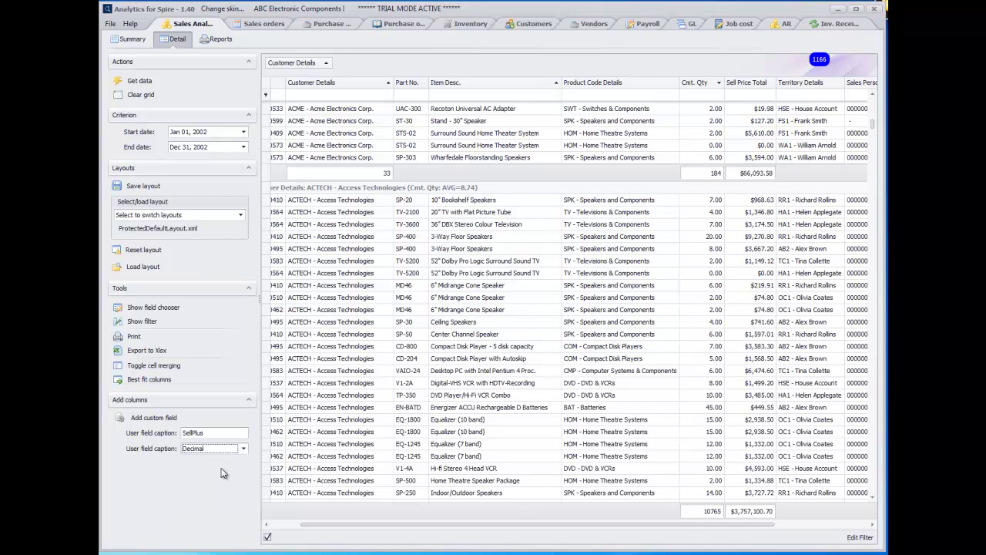
pyautogui.click(154, 418)
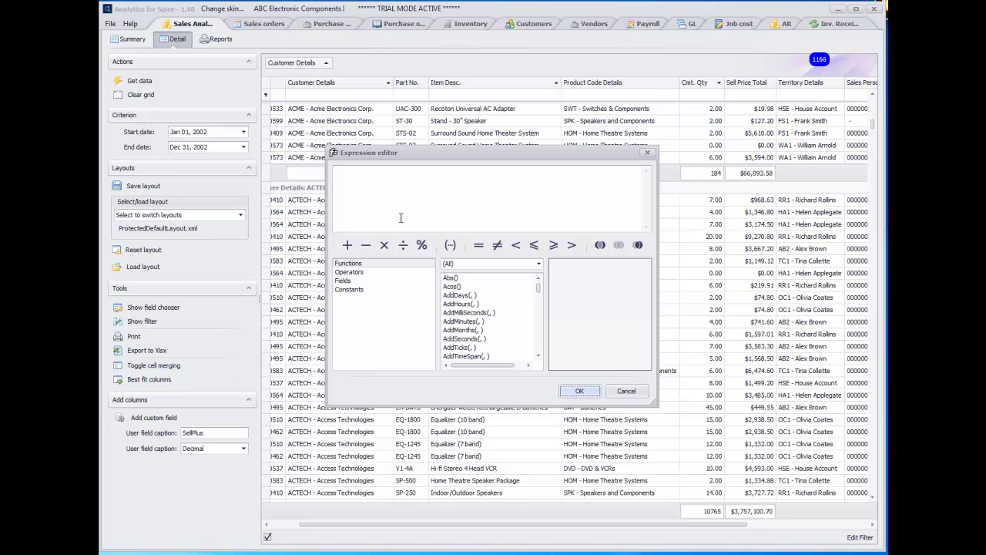
# Build the SellPlus expression by applying Round to [Sell Price Total] * 1.2, and add the field to the layout.
pyautogui.click(347, 280)
pyautogui.moveTo(540, 279); pyautogui.dragTo(541, 335)
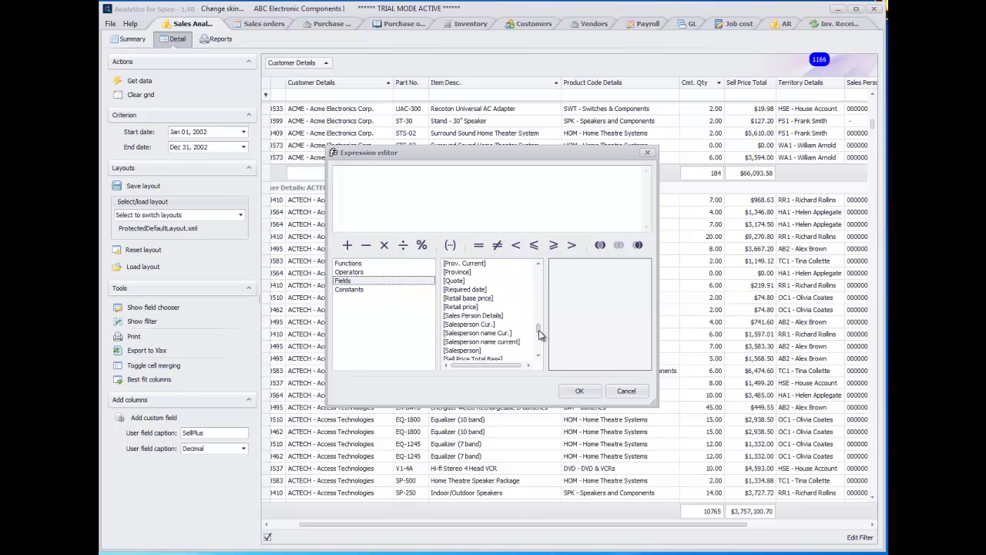
pyautogui.click(539, 359)
pyautogui.click(539, 359)
pyautogui.click(540, 359)
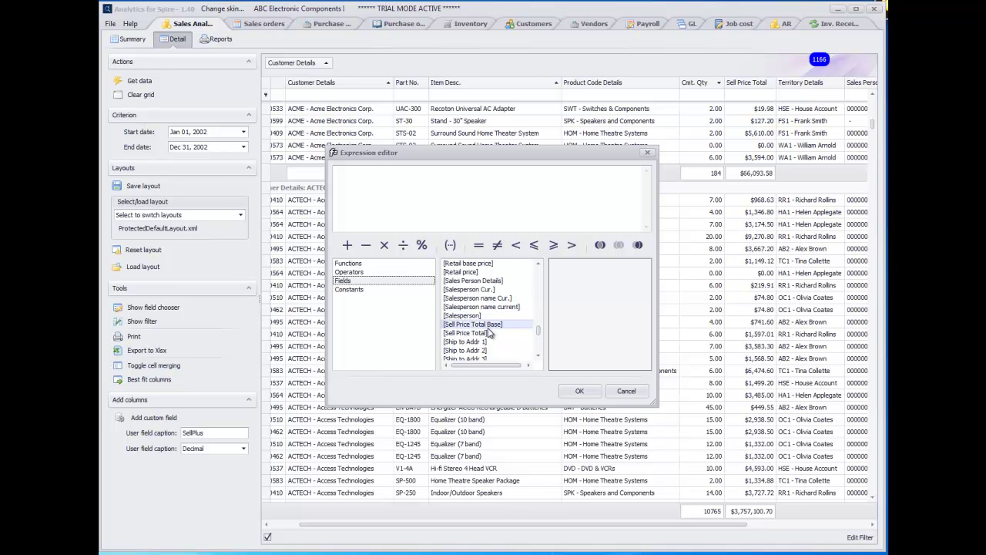
pyautogui.click(539, 357)
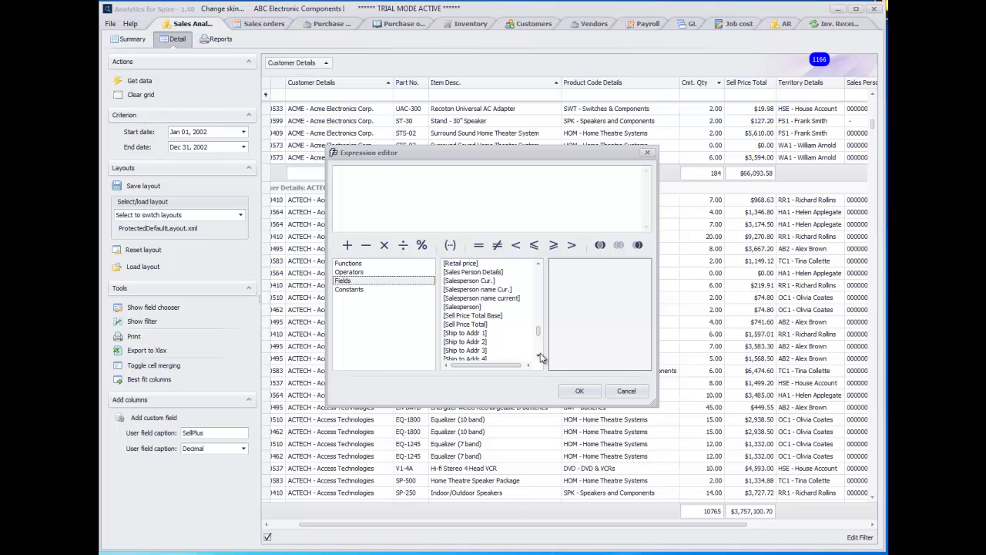
pyautogui.doubleClick(474, 324)
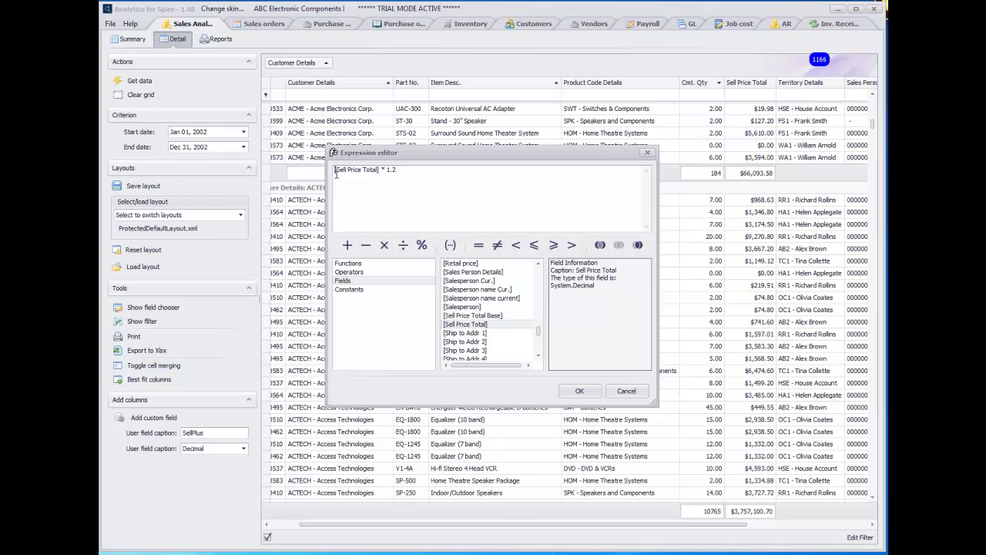
pyautogui.press('Home')
pyautogui.write('Round(')
pyautogui.click(579, 391)
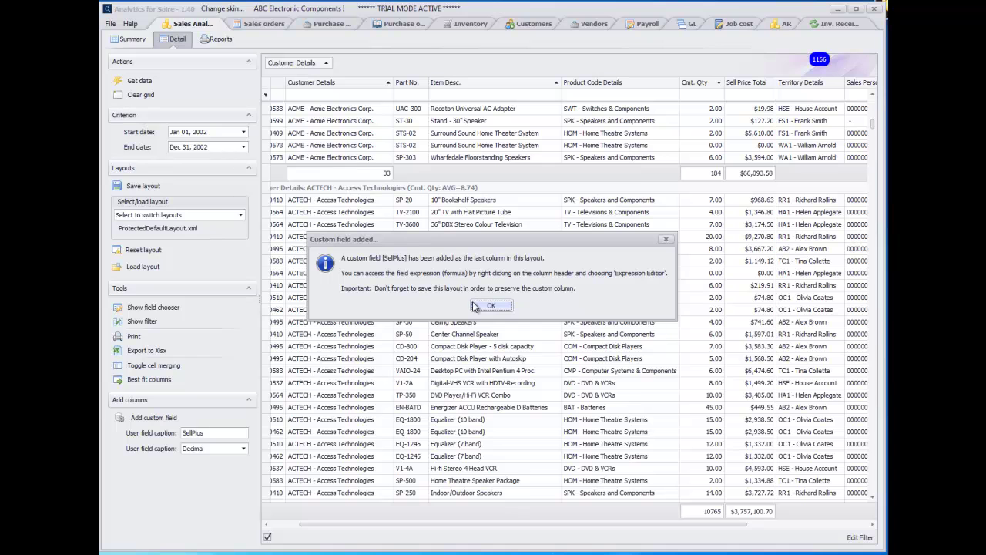
pyautogui.click(491, 306)
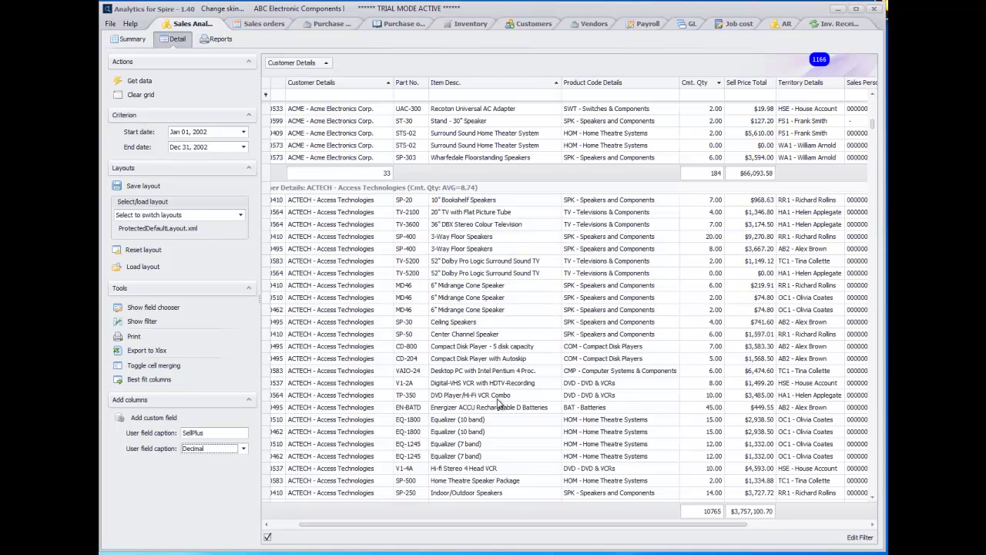
# Move the SellPlus column so that it sits directly after Sell Price Total in the detail grid.
pyautogui.moveTo(562, 526); pyautogui.dragTo(705, 529)
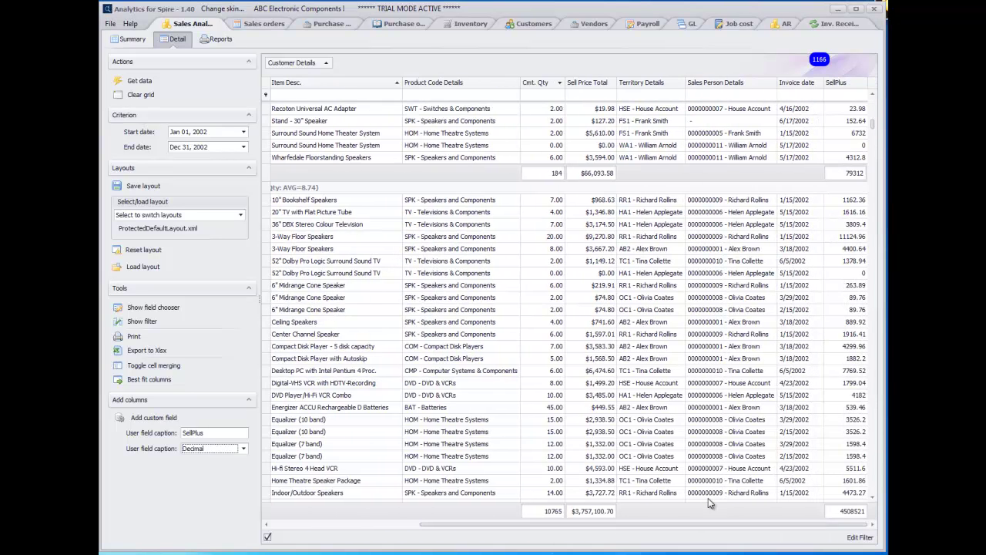
pyautogui.moveTo(838, 87); pyautogui.dragTo(614, 93)
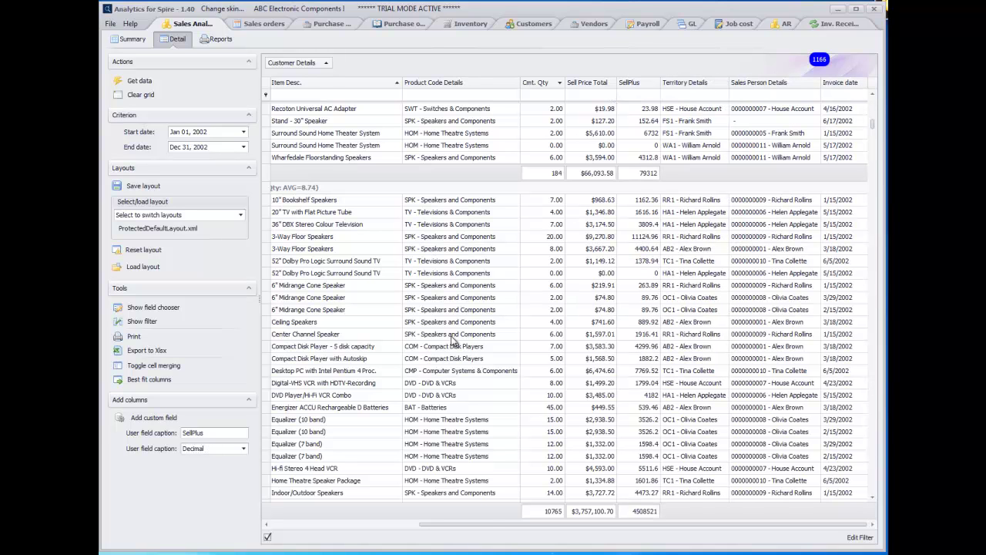
pyautogui.moveTo(493, 524); pyautogui.dragTo(450, 519)
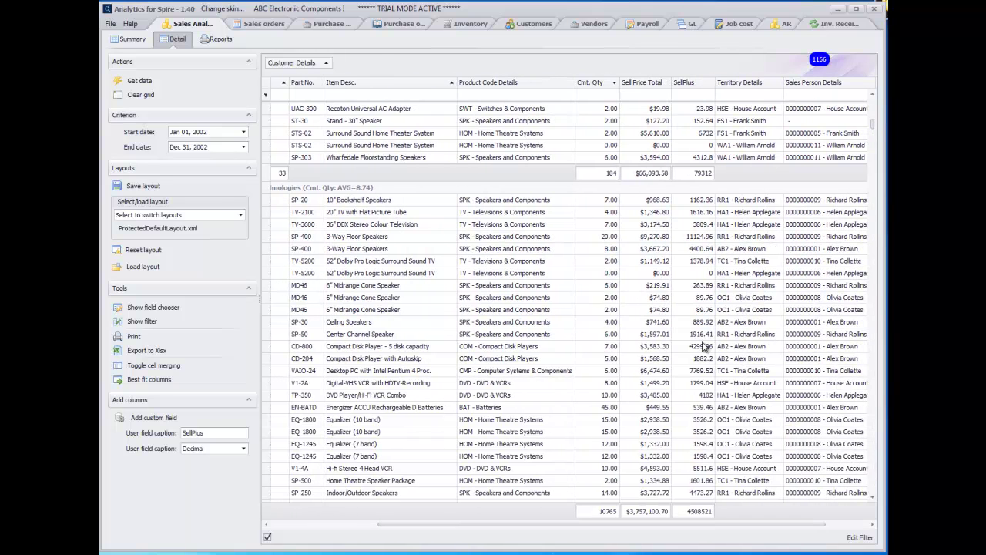
# Examine the SellPlus values across the customer groups, review the column's expression, and close the expression editor without changes.
pyautogui.scroll(-1, 699, 258)
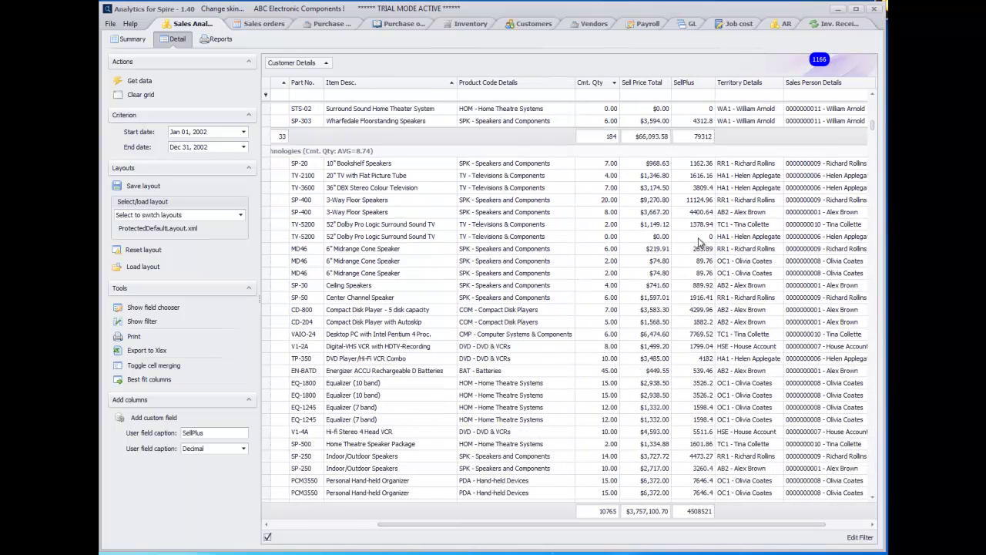
pyautogui.scroll(-1, 696, 453)
pyautogui.scroll(3, 699, 416)
pyautogui.scroll(-4, 704, 262)
pyautogui.scroll(20, 703, 370)
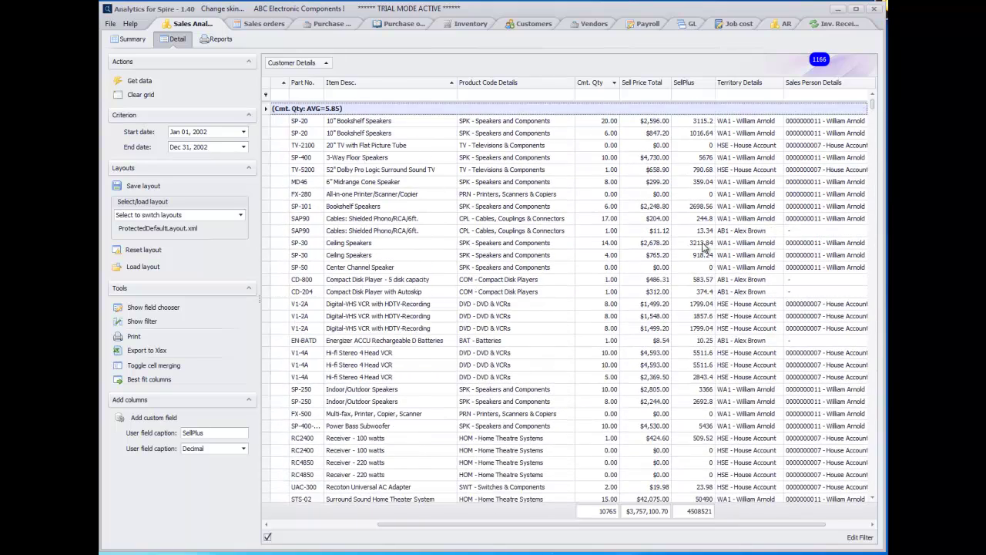
pyautogui.rightClick(700, 88)
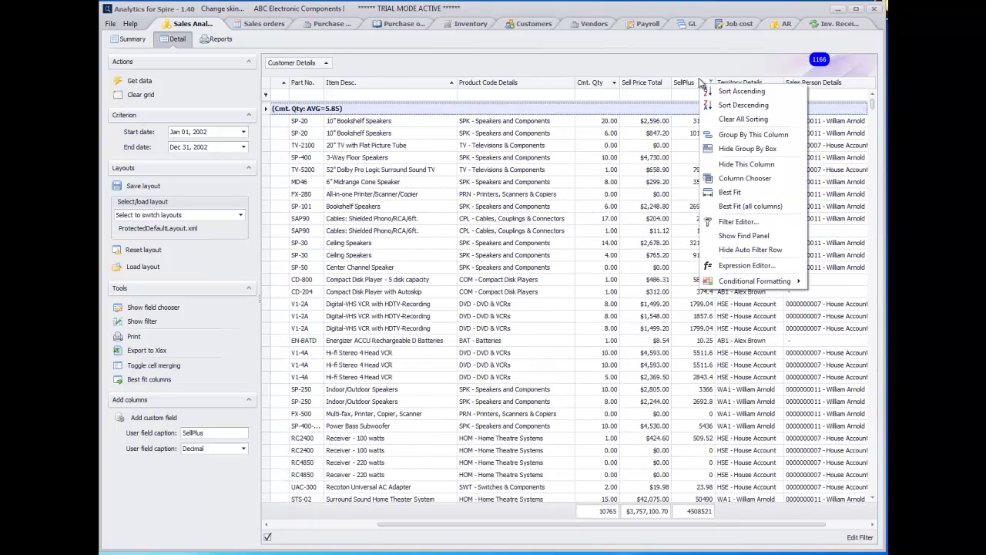
pyautogui.click(726, 267)
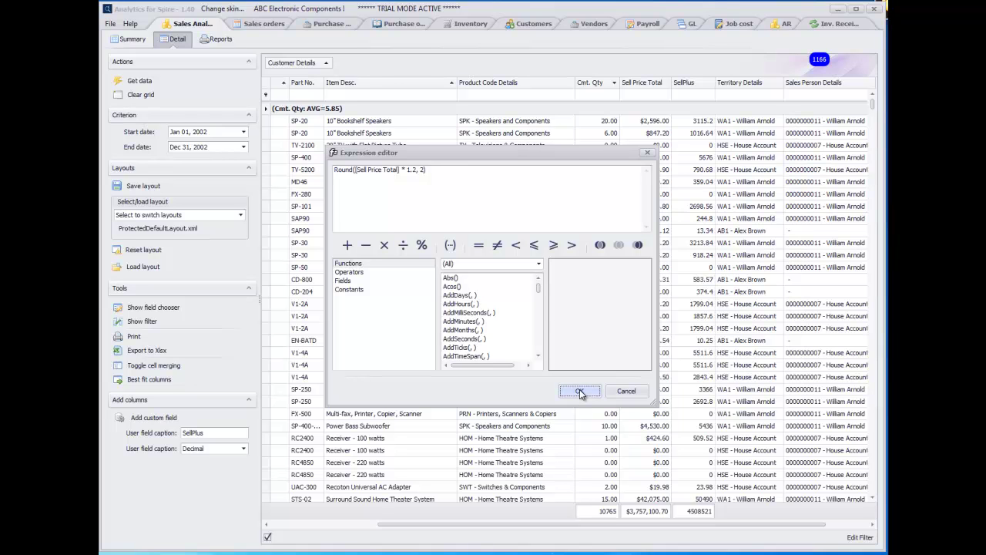
pyautogui.click(625, 392)
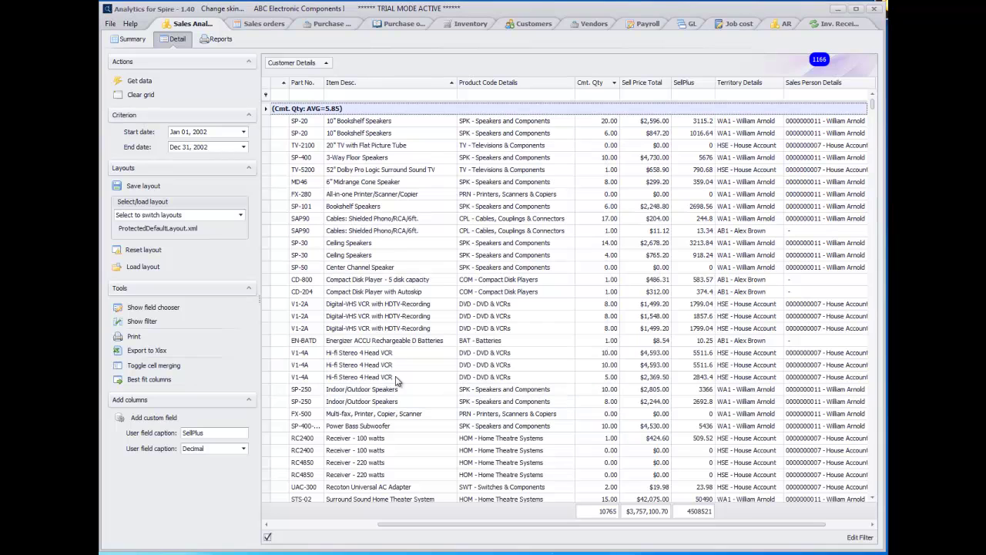
# Save the layout with the SellPlus column over the existing CustomerItemCom.xml file.
pyautogui.click(136, 186)
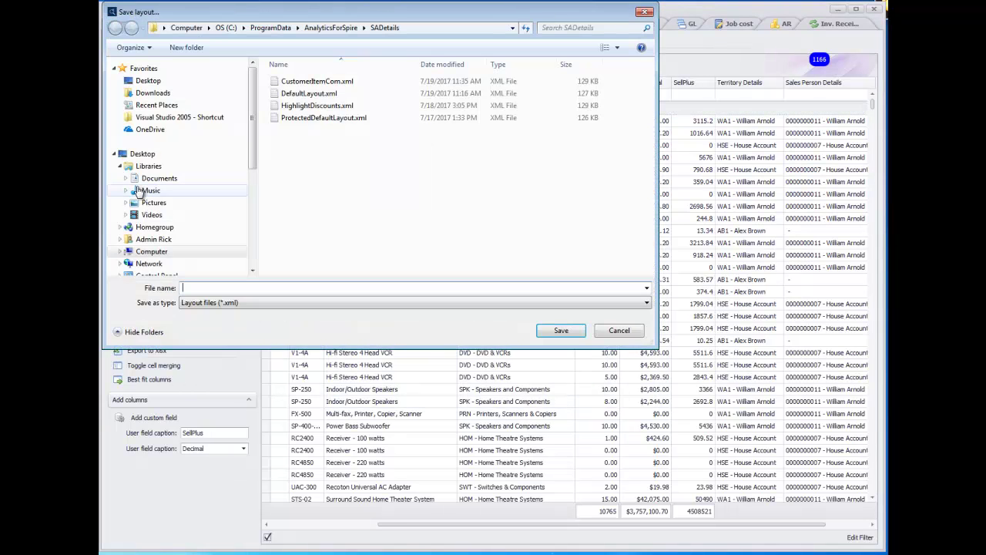
pyautogui.moveTo(431, 12); pyautogui.dragTo(480, 213)
pyautogui.click(359, 283)
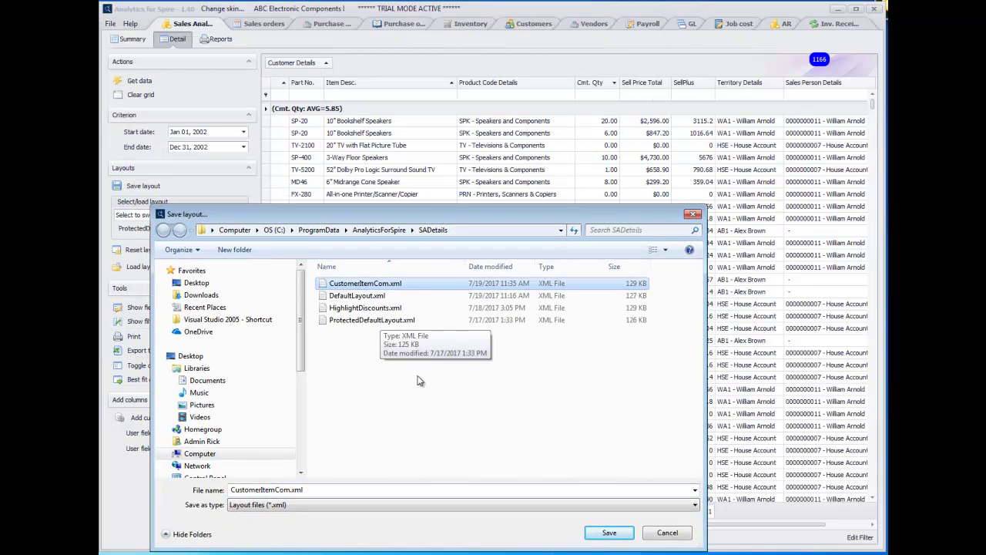
pyautogui.click(611, 534)
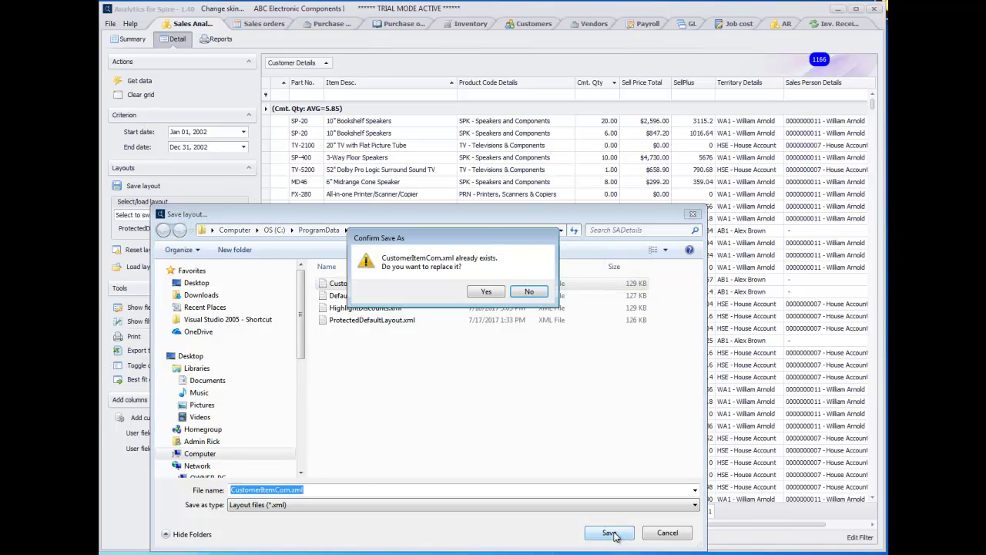
pyautogui.click(478, 291)
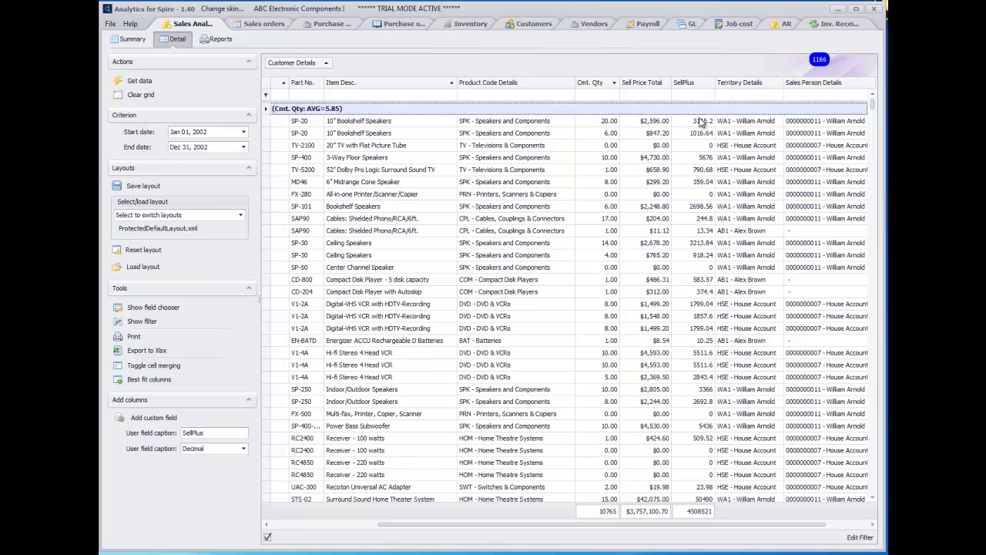
# Start a formula-based conditional formatting rule for the Sell Price Total column with the condition Sell Price Total is greater than 1000.
pyautogui.rightClick(648, 86)
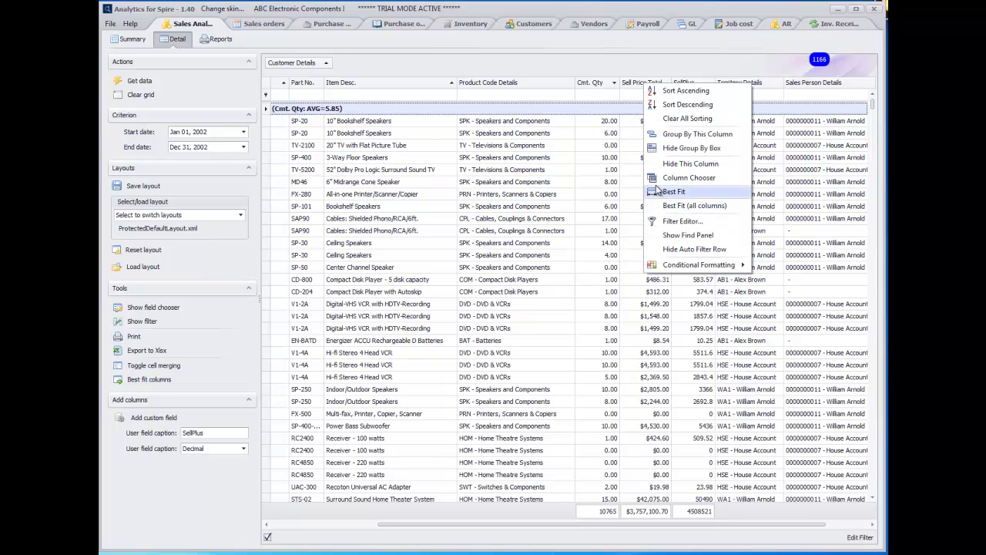
pyautogui.moveTo(675, 267)
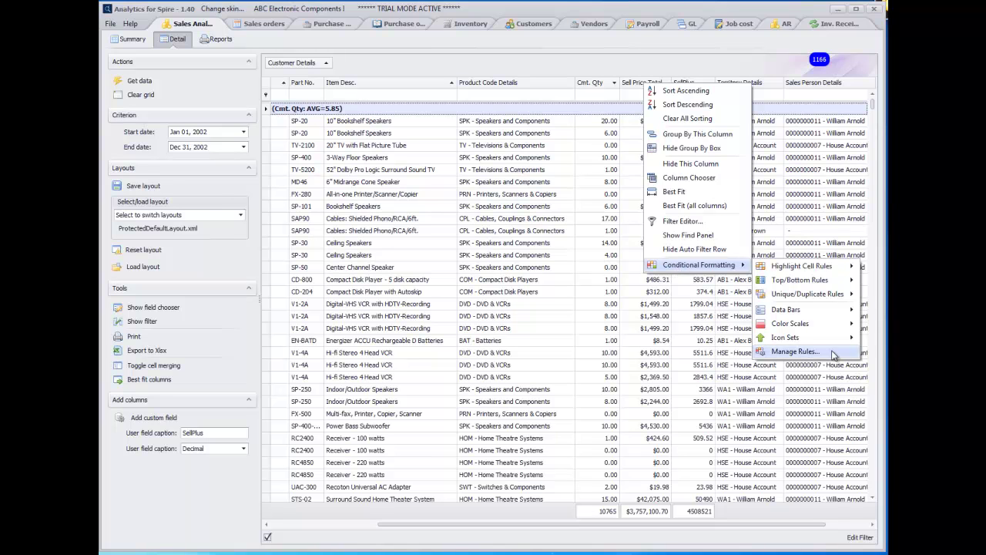
pyautogui.click(820, 353)
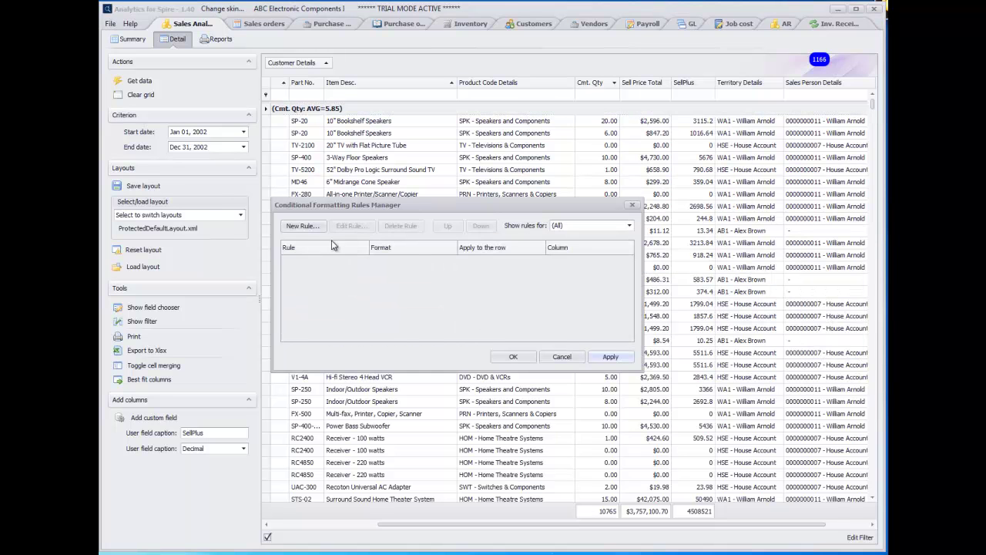
pyautogui.click(302, 226)
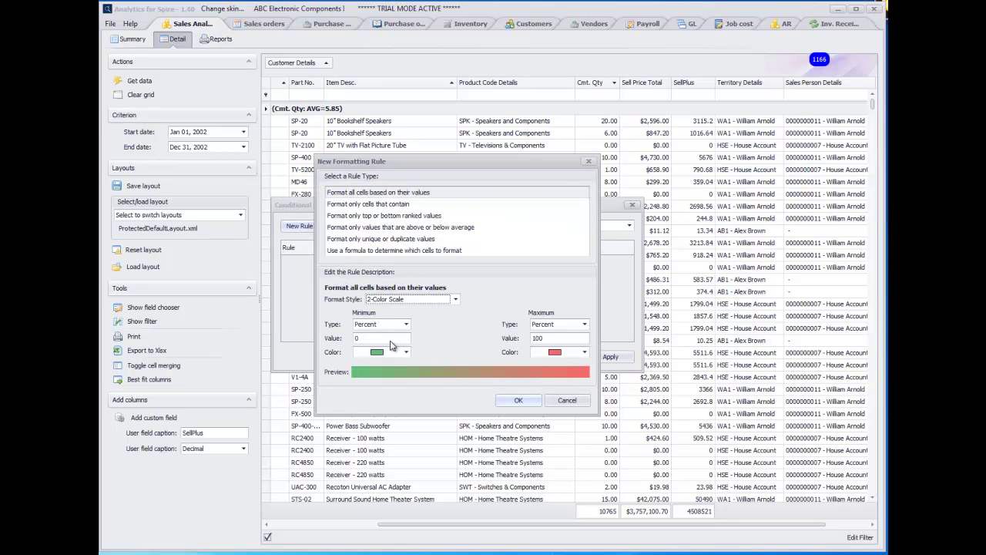
pyautogui.click(411, 254)
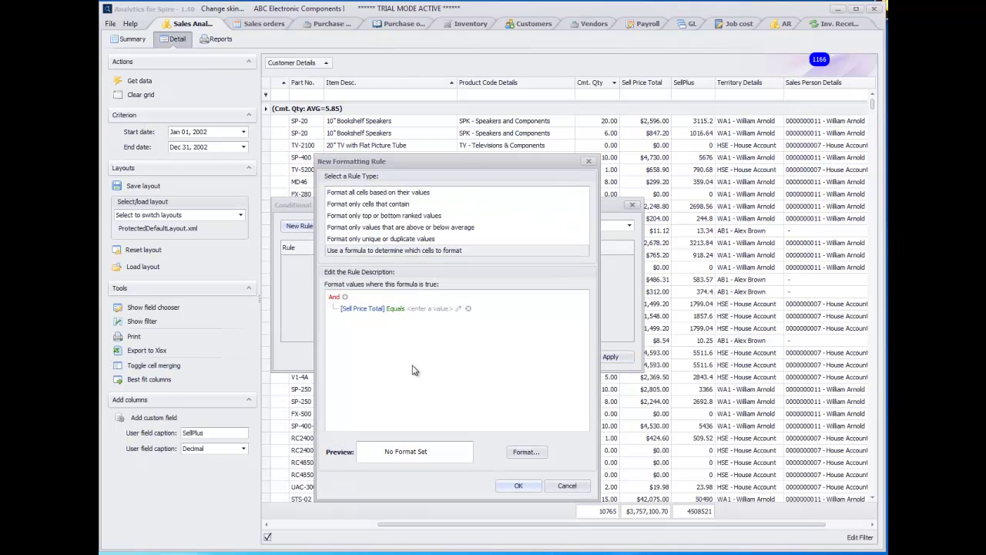
pyautogui.click(395, 308)
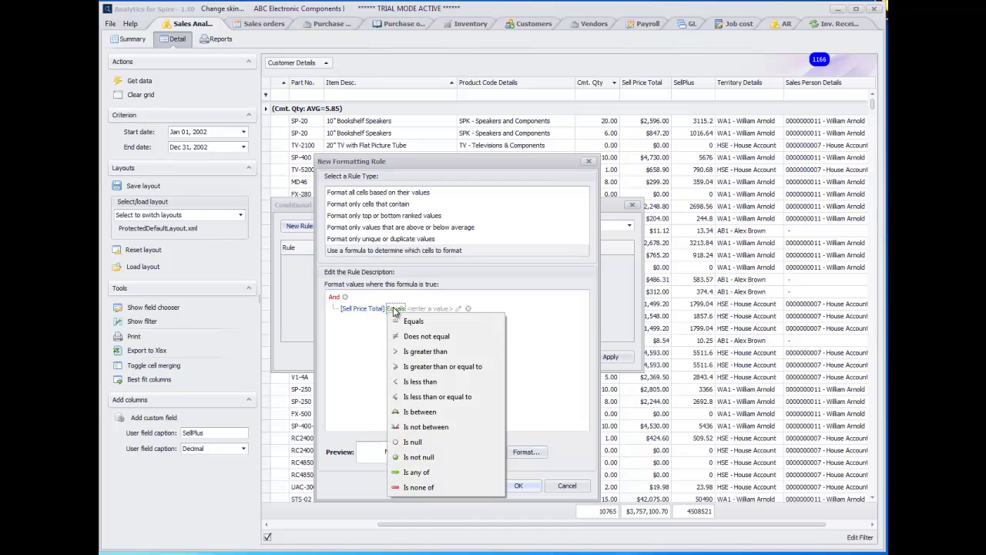
pyautogui.click(425, 351)
pyautogui.click(453, 308)
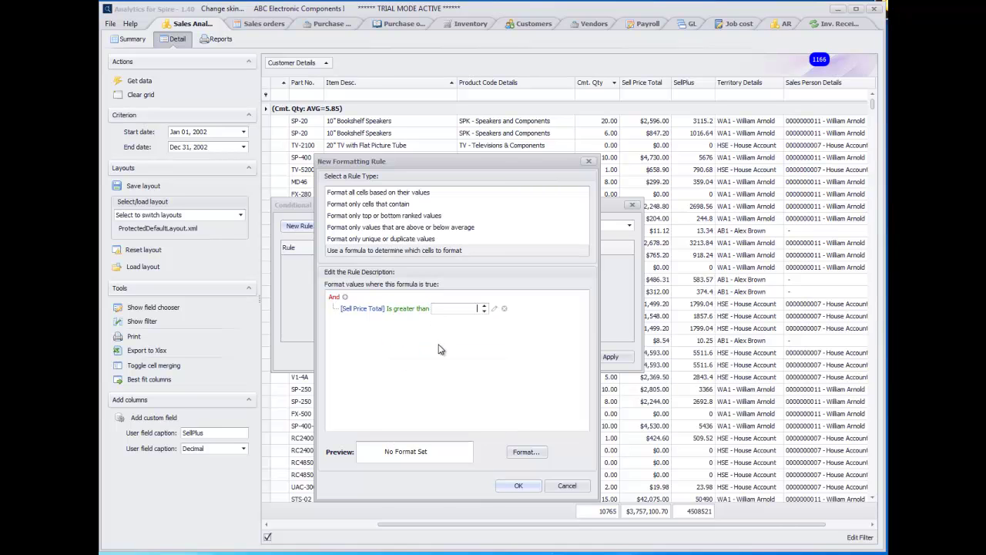
pyautogui.write('1000')
# Give the rule a light orange background fill, make it apply to the whole row, and apply it to the grid.
pyautogui.click(527, 452)
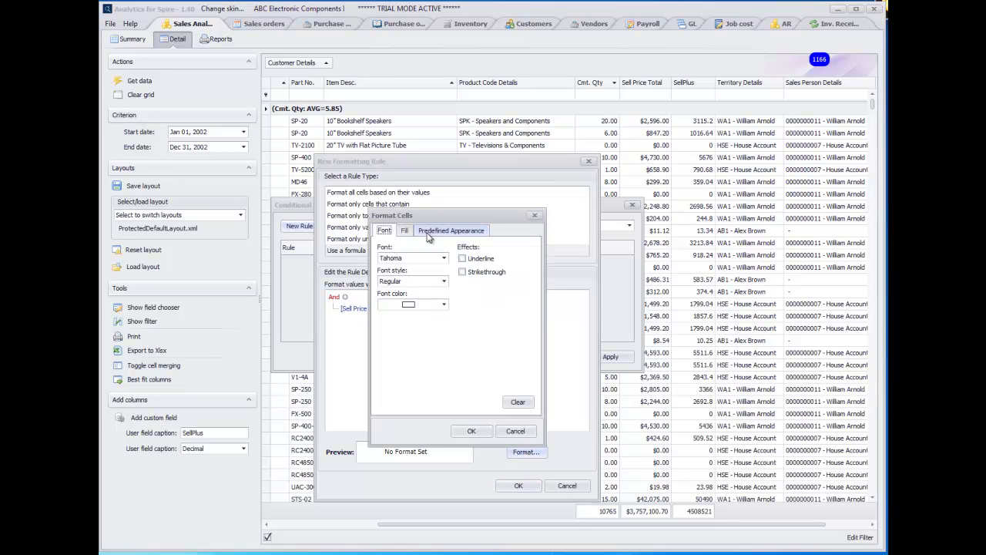
pyautogui.click(404, 230)
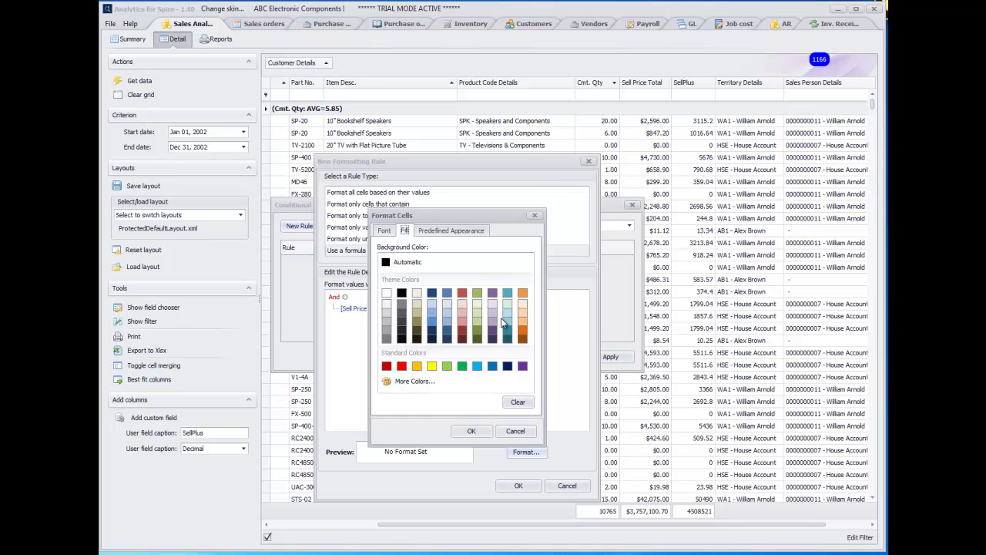
pyautogui.click(473, 434)
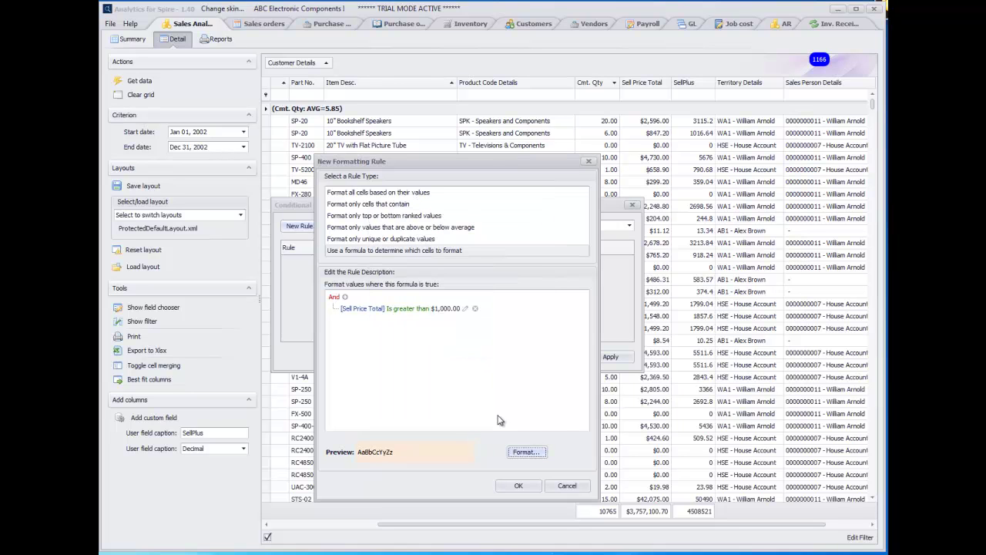
pyautogui.click(518, 486)
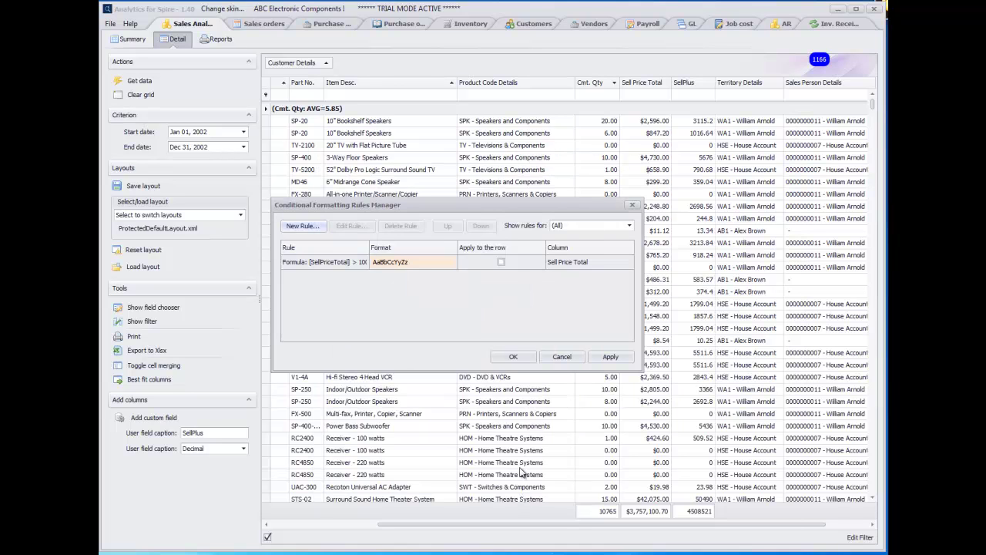
pyautogui.click(501, 266)
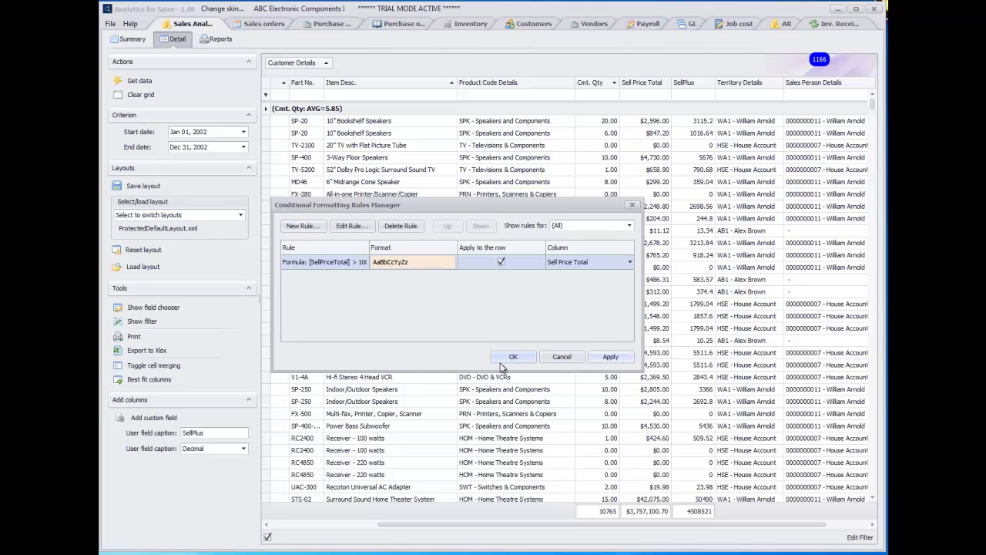
pyautogui.click(511, 356)
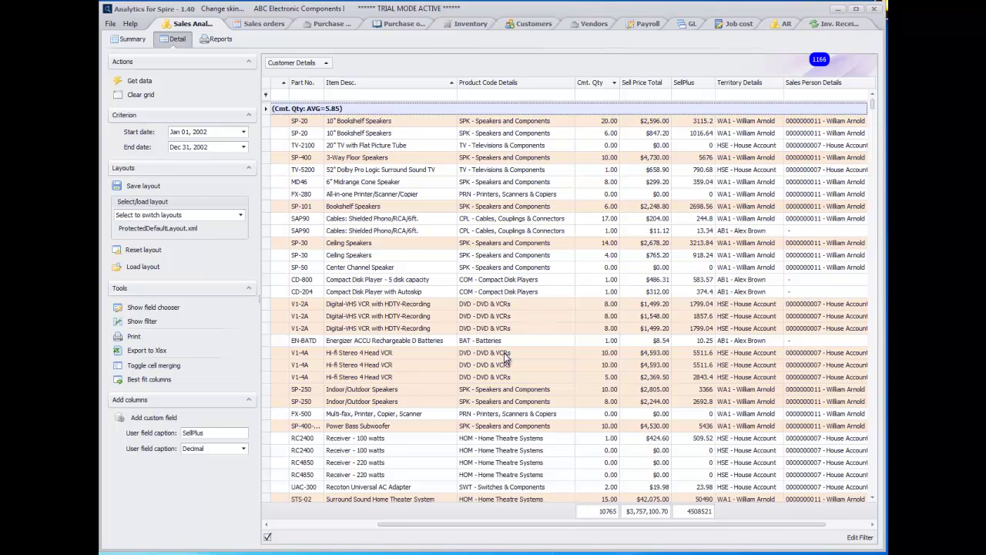
# Check the highlighted rows across the customer groups and save the layout over the existing CustomerItemCom.xml file again.
pyautogui.scroll(-7, 556, 285)
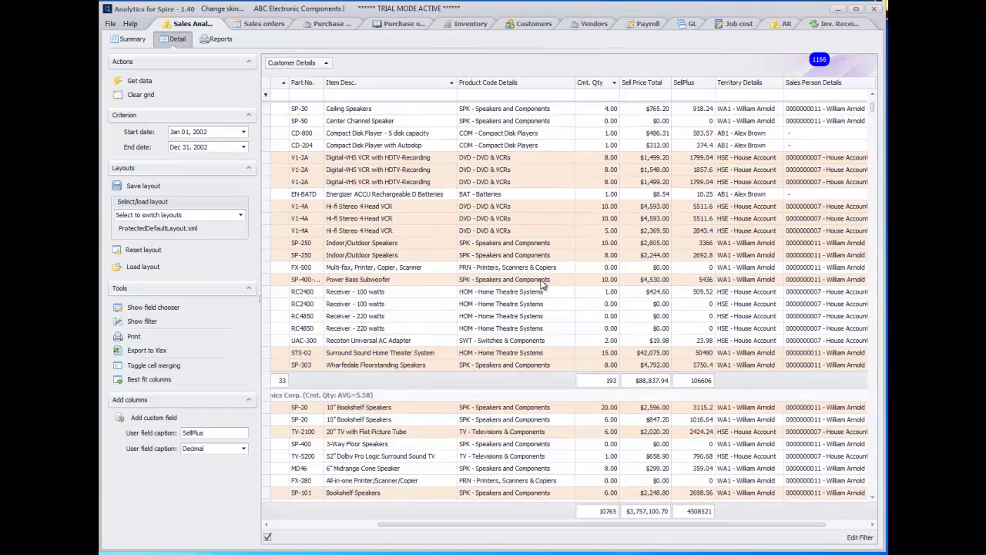
pyautogui.scroll(-7, 543, 288)
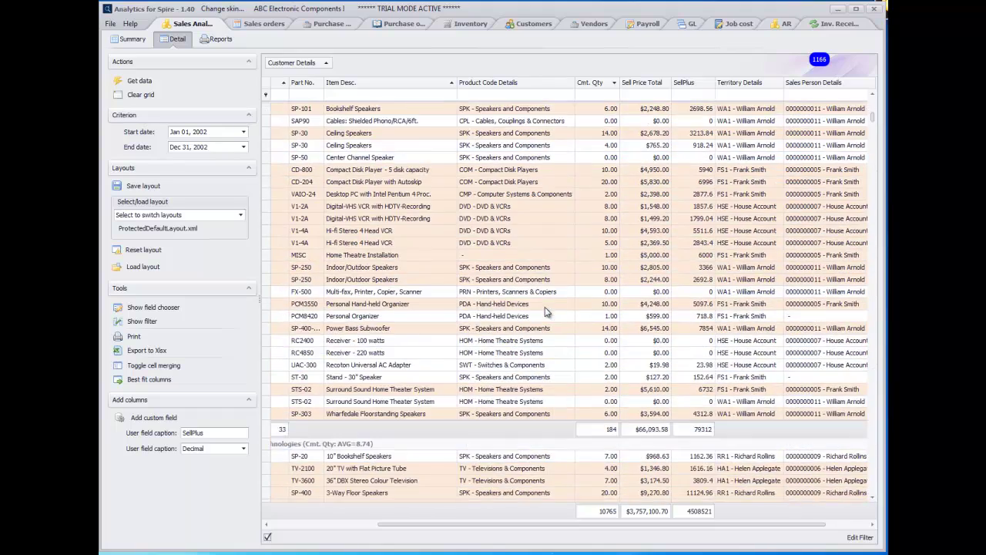
pyautogui.scroll(-9, 551, 285)
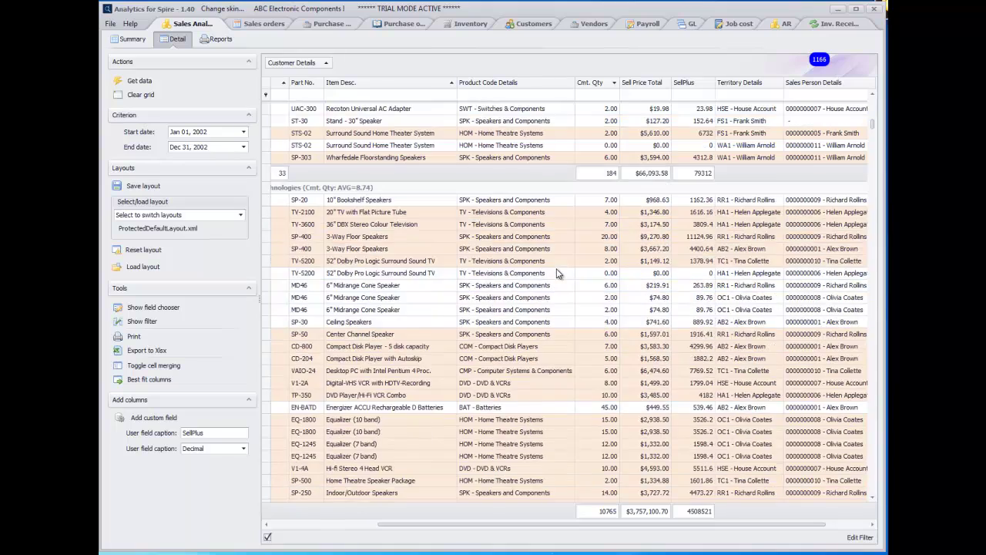
pyautogui.scroll(-8, 556, 269)
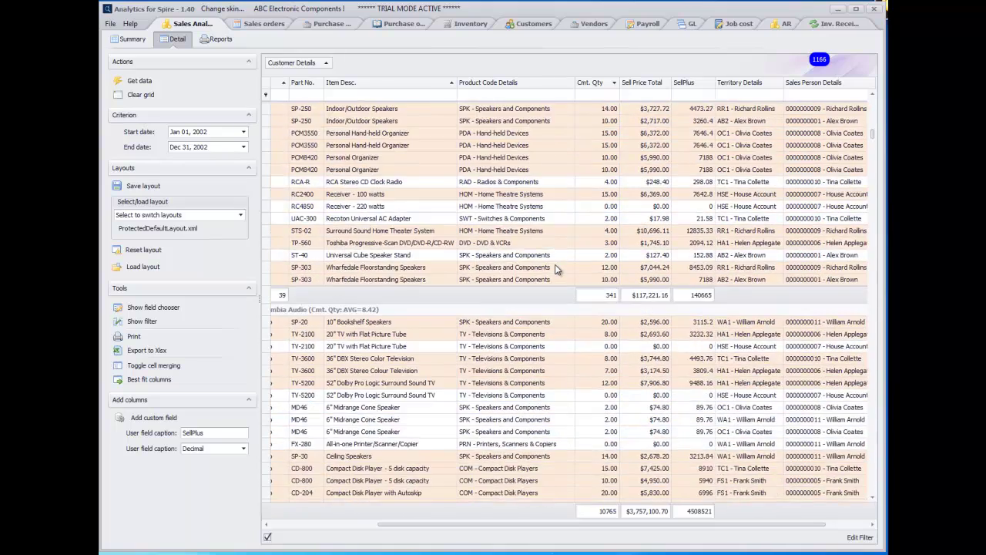
pyautogui.scroll(6, 557, 269)
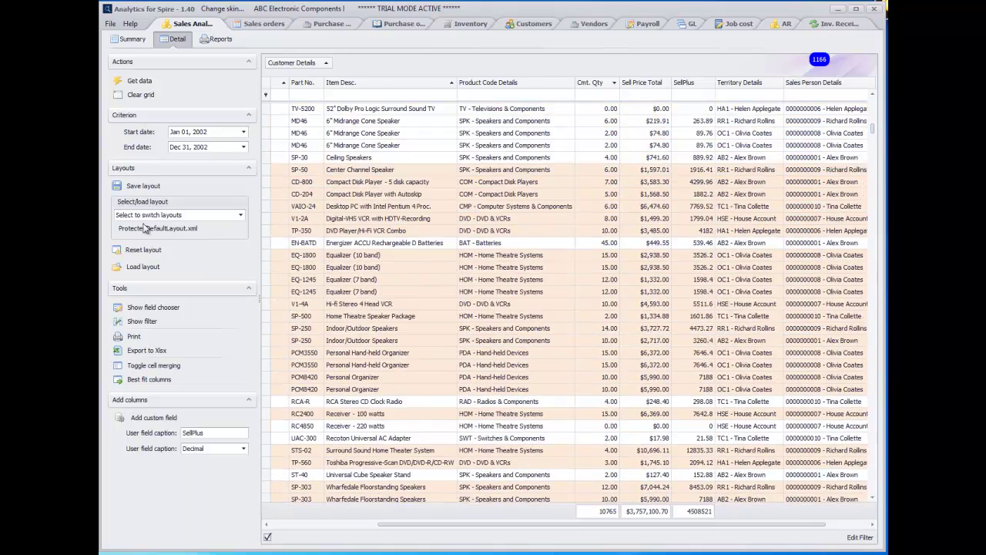
pyautogui.click(135, 187)
pyautogui.click(374, 283)
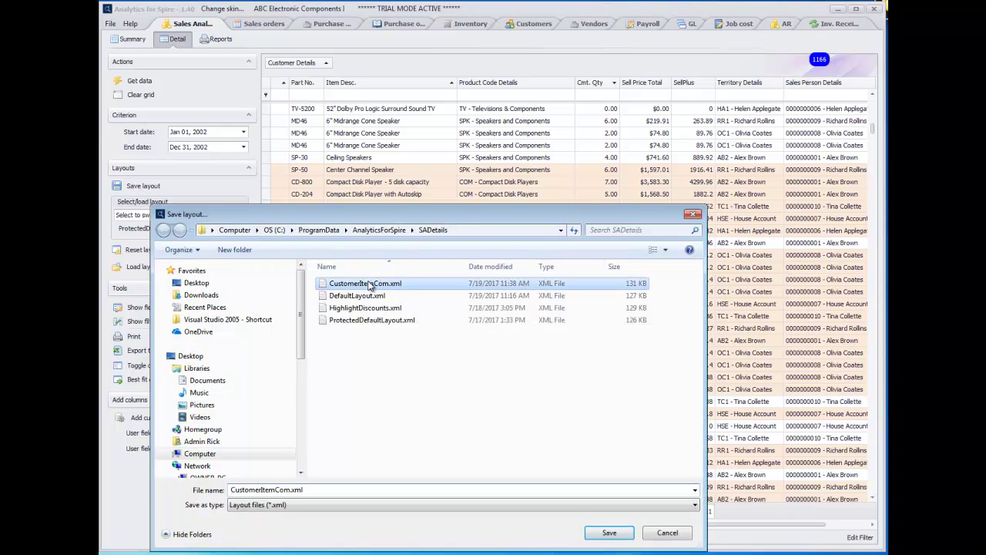
pyautogui.click(590, 532)
pyautogui.click(484, 296)
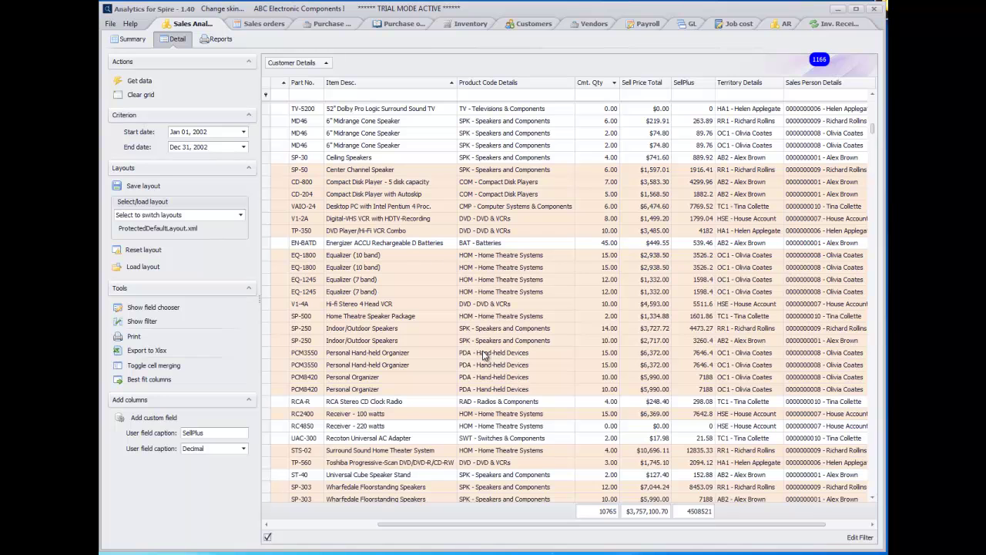
# Load the saved HighlightDiscounts.xml layout and switch back to the CustomerItemCom.xml layout.
pyautogui.click(208, 214)
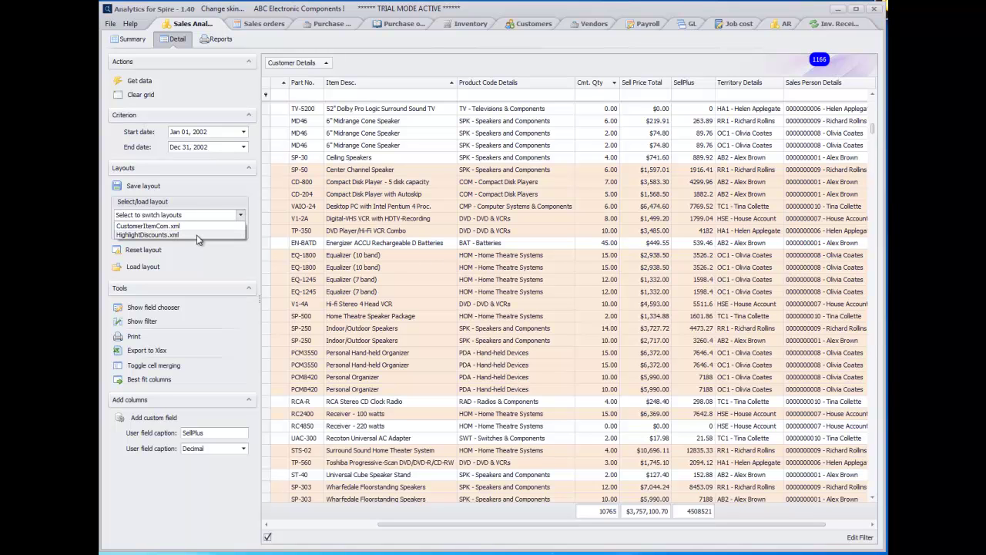
pyautogui.click(196, 235)
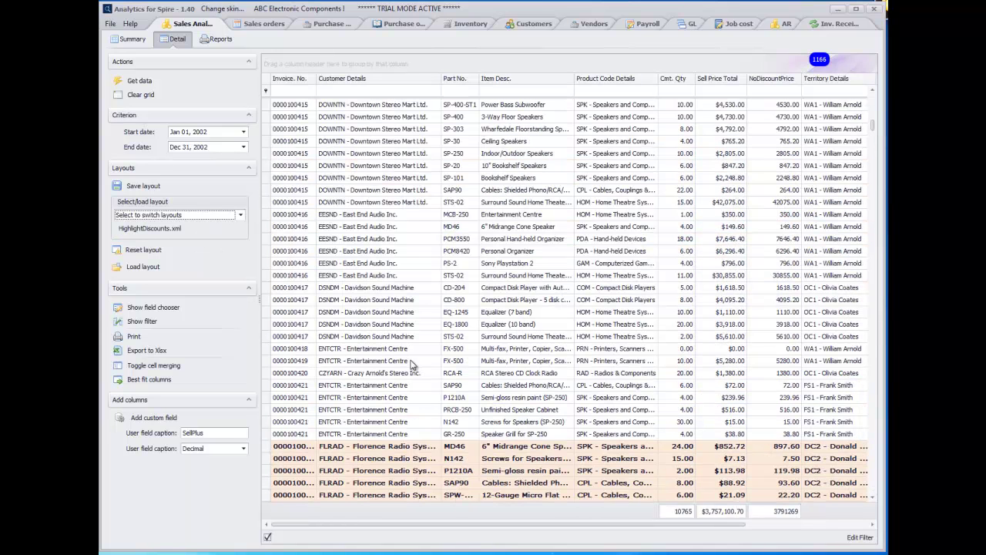
pyautogui.click(208, 214)
pyautogui.click(222, 228)
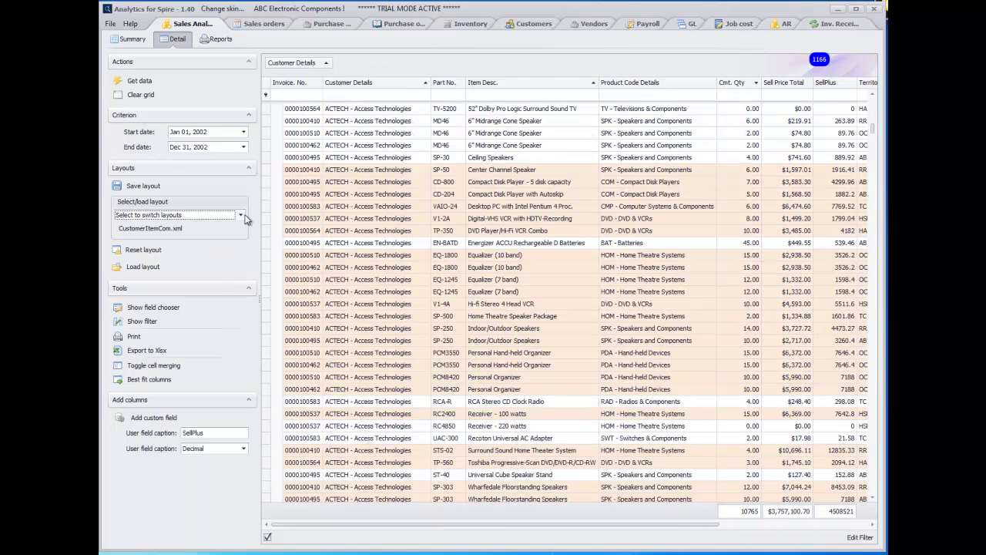
# Switch the detail grid to the HighlightDiscounts.xml layout and back to CustomerItemCom.xml.
pyautogui.click(234, 217)
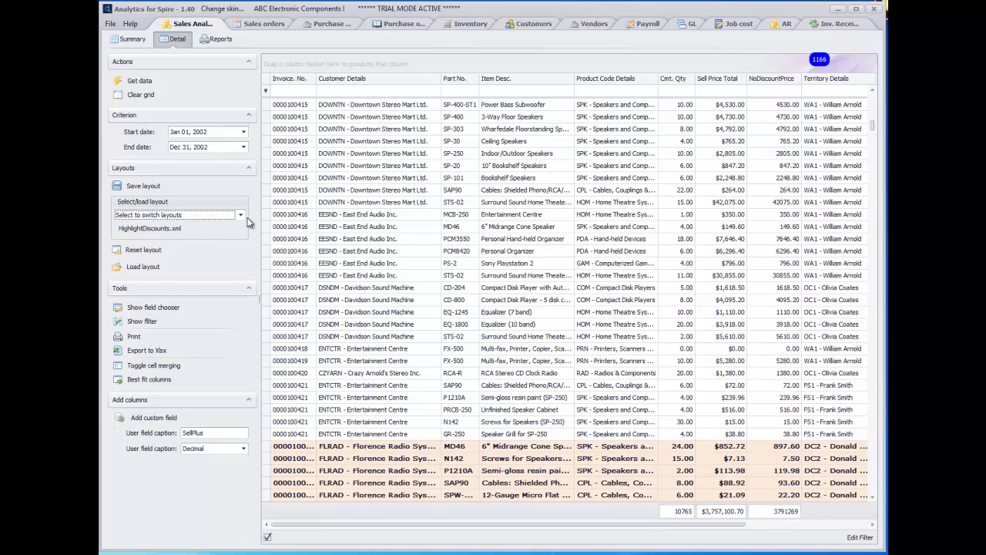
pyautogui.click(241, 216)
pyautogui.click(191, 228)
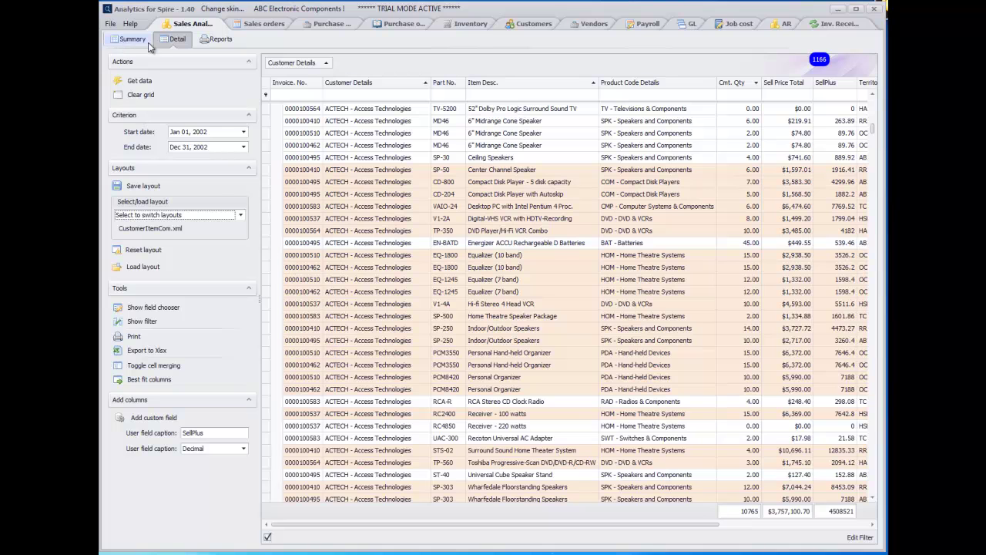
# Get the data for the sales reports and open a print preview of SalesByItemProfit.repx.
pyautogui.click(218, 45)
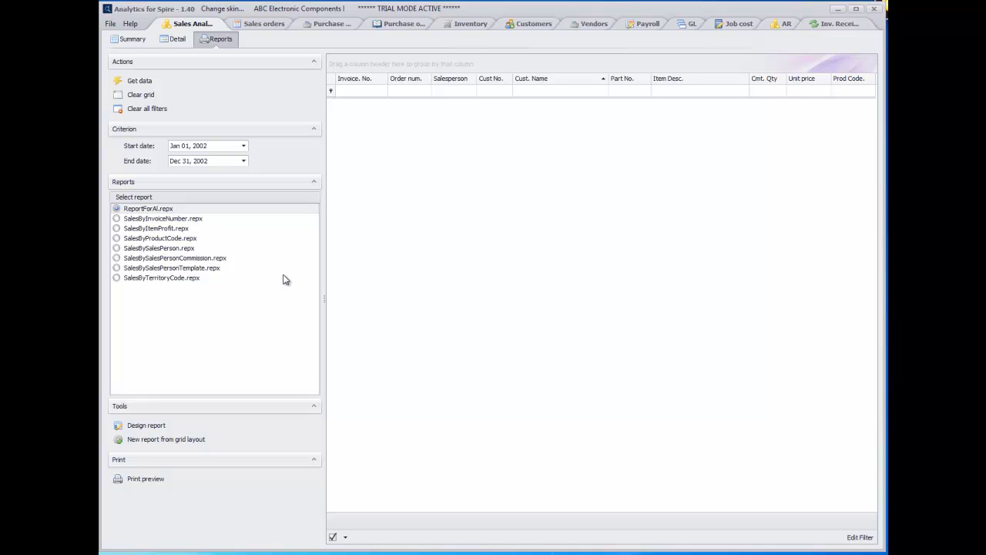
pyautogui.click(146, 81)
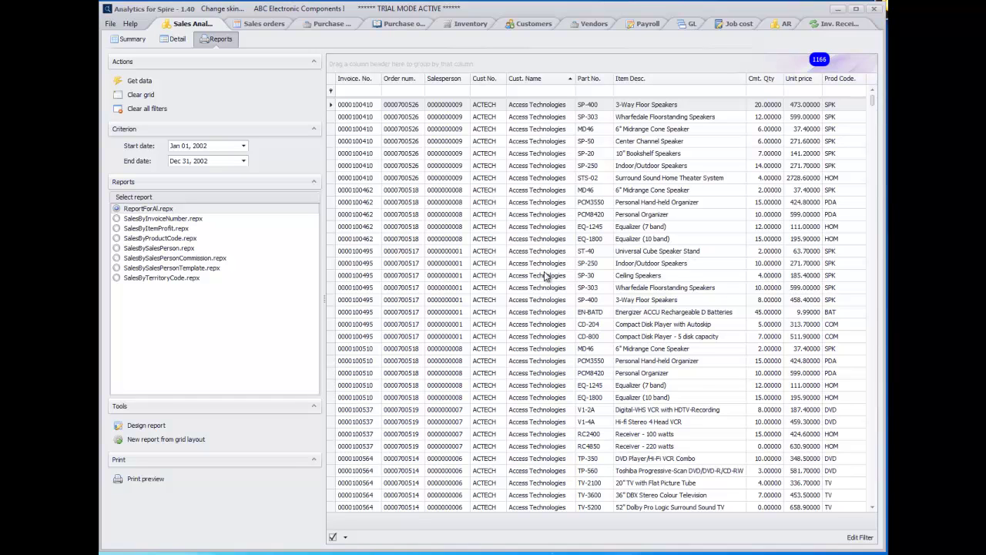
pyautogui.click(124, 229)
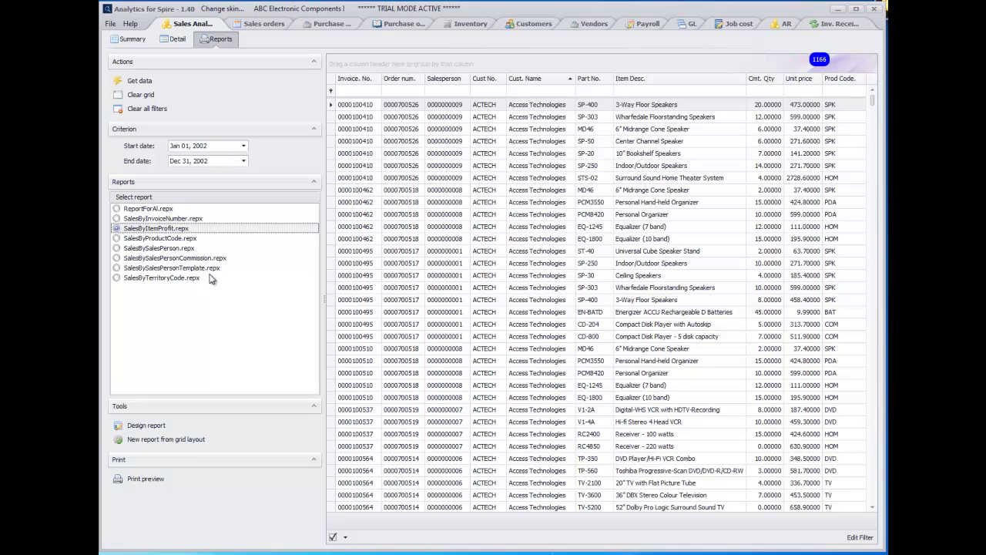
pyautogui.click(152, 480)
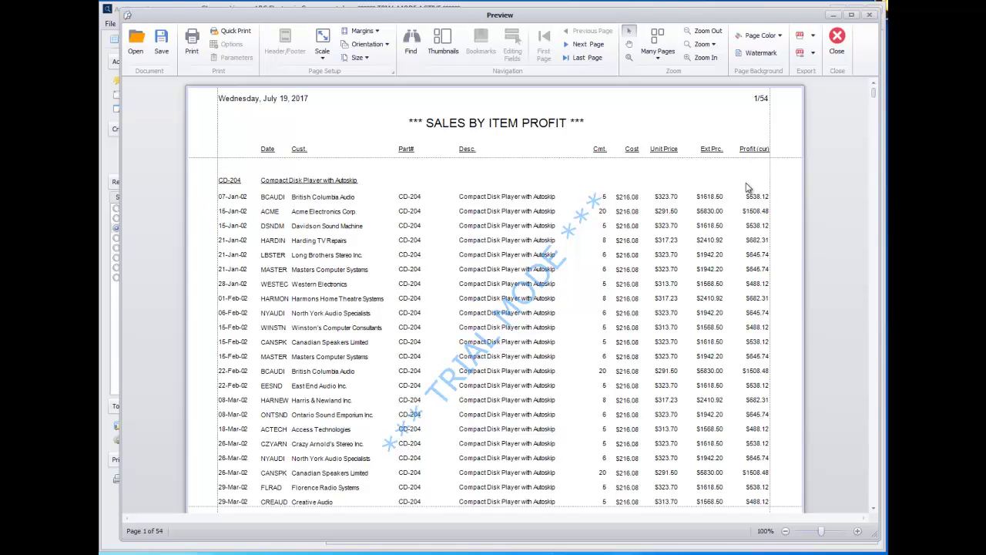
# Look through the first pages of the Sales by Item Profit report, including the item subtotals, and close the preview.
pyautogui.scroll(-6, 755, 362)
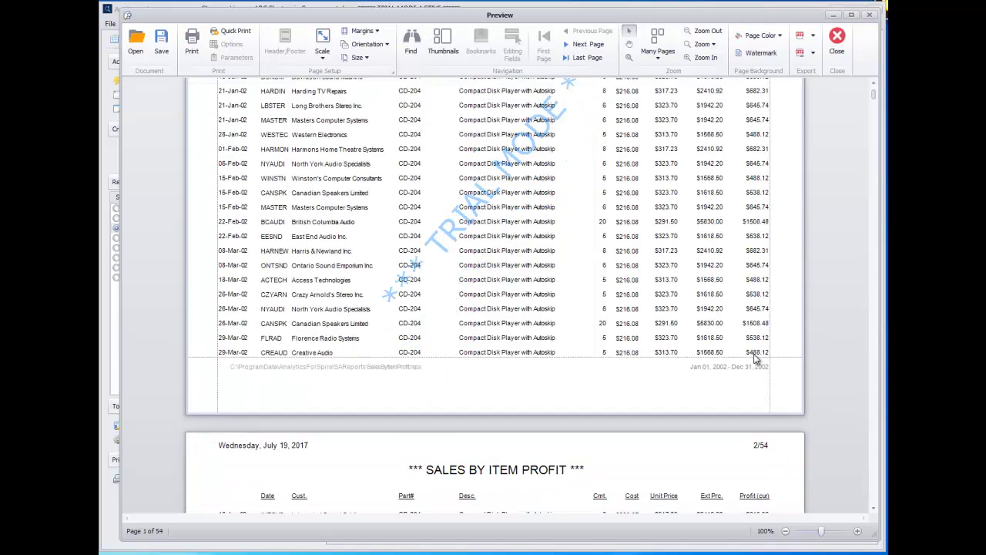
pyautogui.scroll(-2, 755, 364)
pyautogui.scroll(-5, 756, 364)
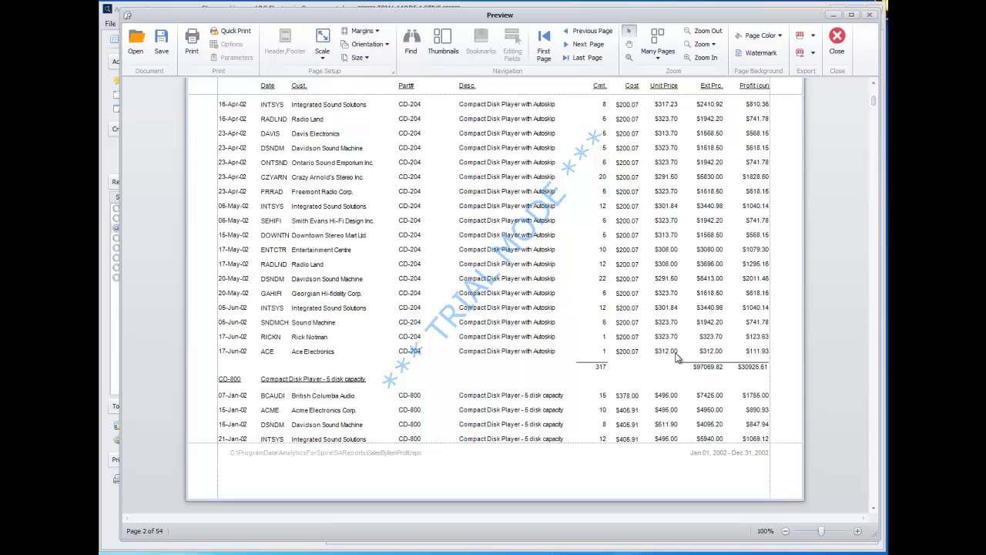
pyautogui.scroll(-5, 682, 373)
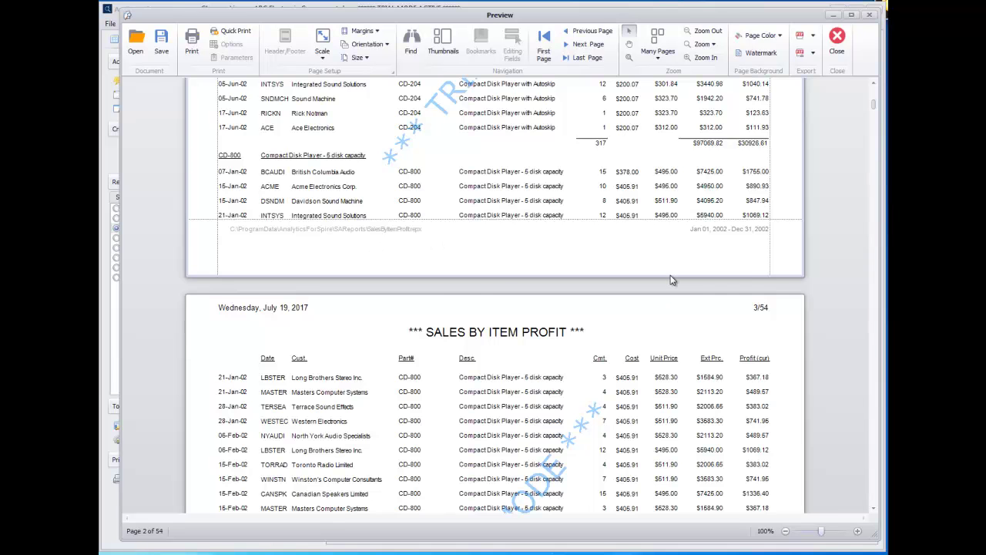
pyautogui.scroll(-3, 669, 283)
pyautogui.scroll(-4, 668, 294)
pyautogui.scroll(5, 715, 305)
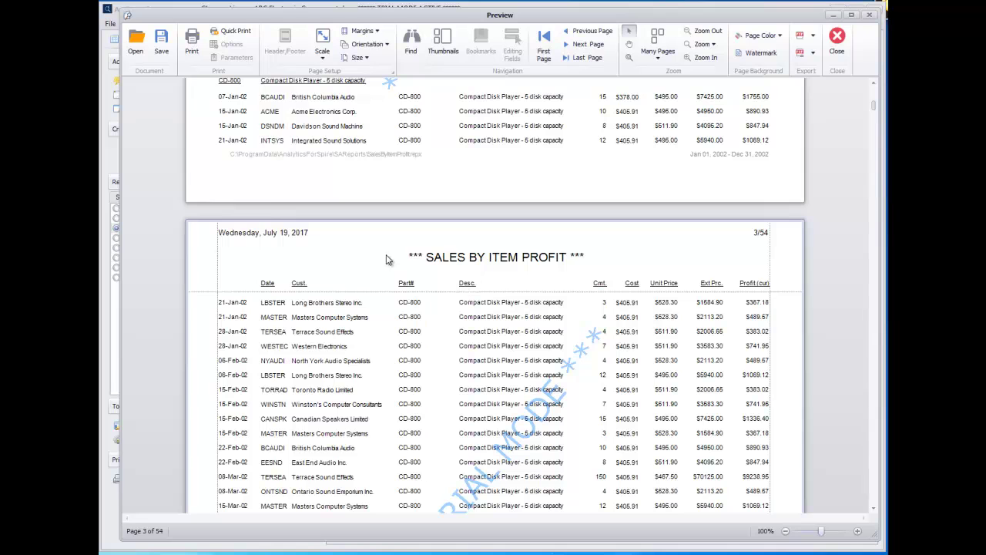
pyautogui.scroll(-11, 478, 249)
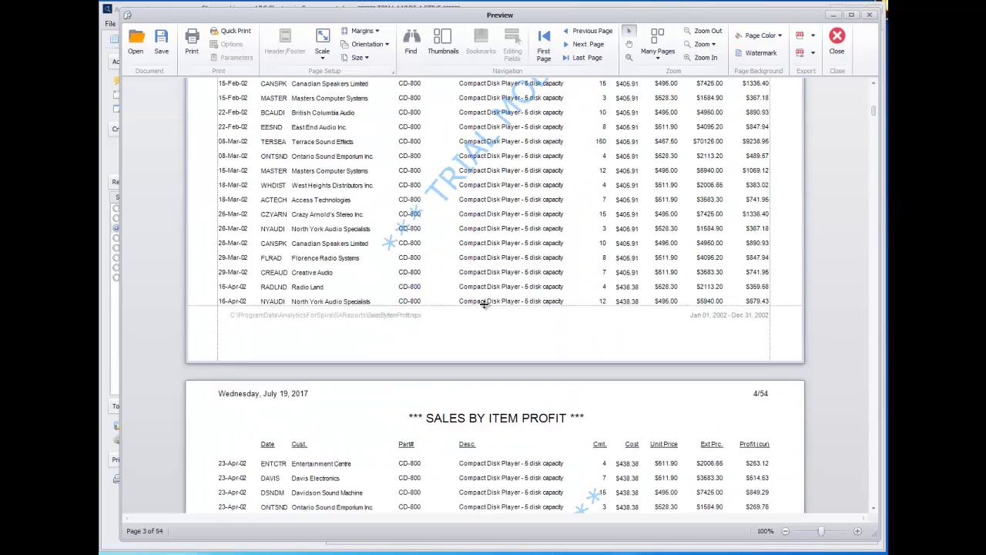
pyautogui.click(870, 17)
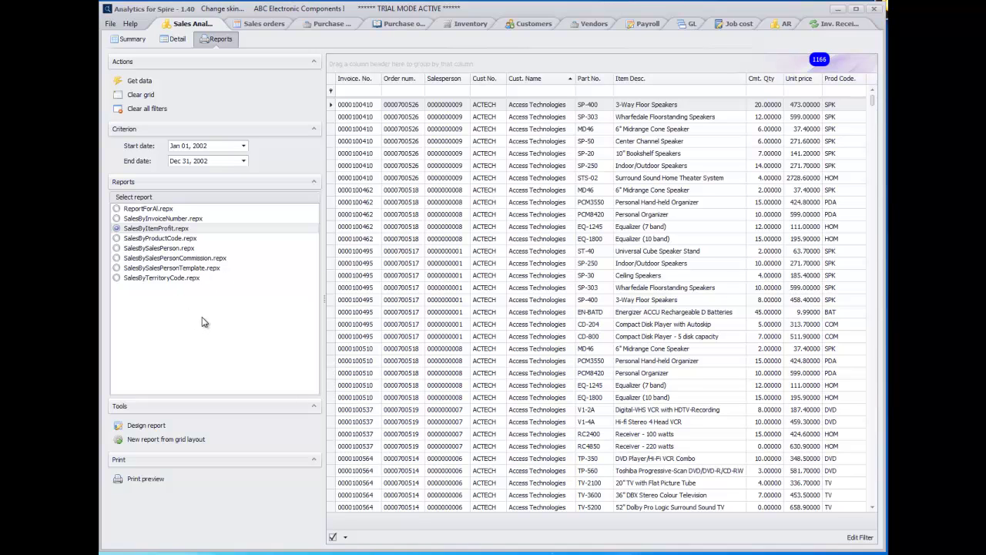
# Preview SalesByTerritoryCode.repx, look through its first pages with the territory subtotals, and close the preview.
pyautogui.click(146, 280)
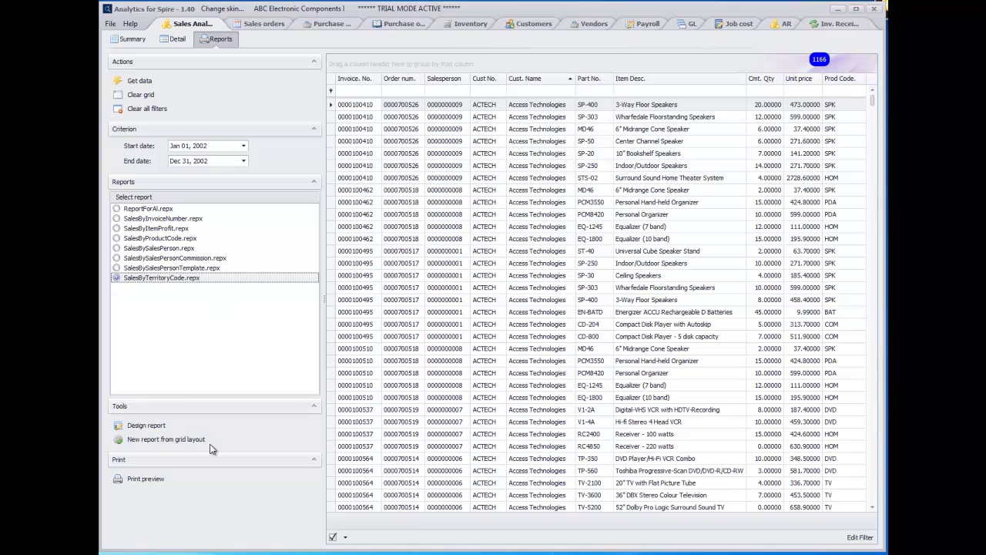
pyautogui.click(151, 479)
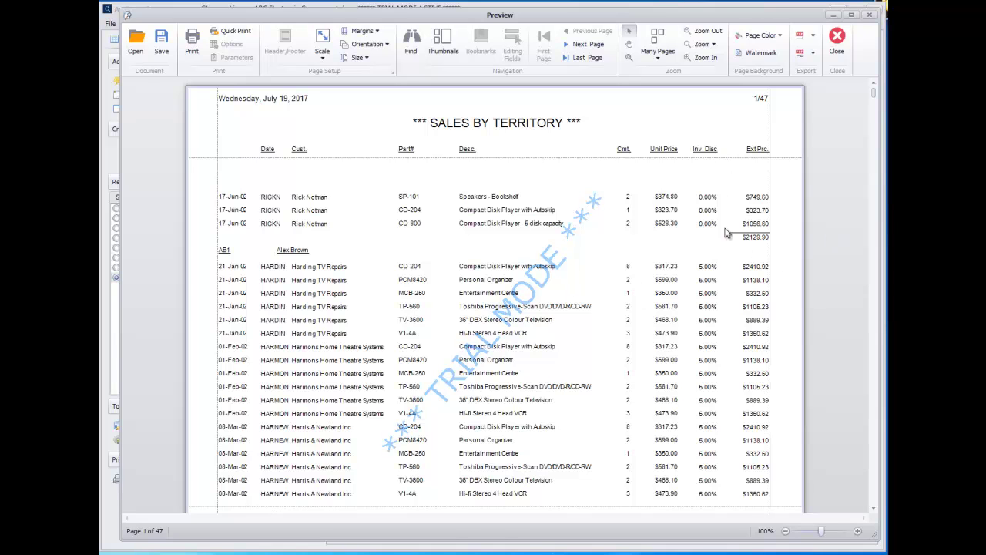
pyautogui.scroll(-2, 715, 346)
pyautogui.scroll(-3, 726, 308)
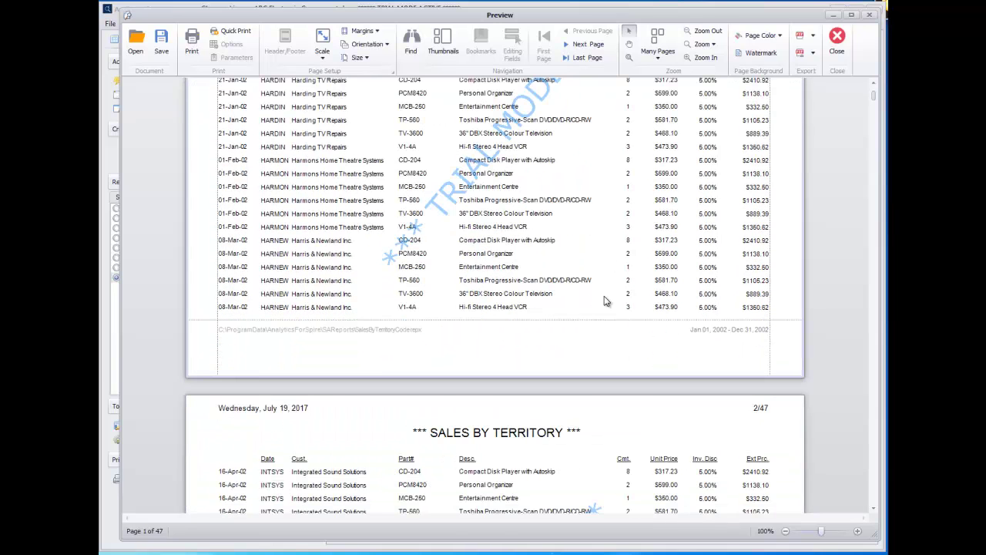
pyautogui.scroll(-2, 606, 286)
pyautogui.scroll(-20, 605, 287)
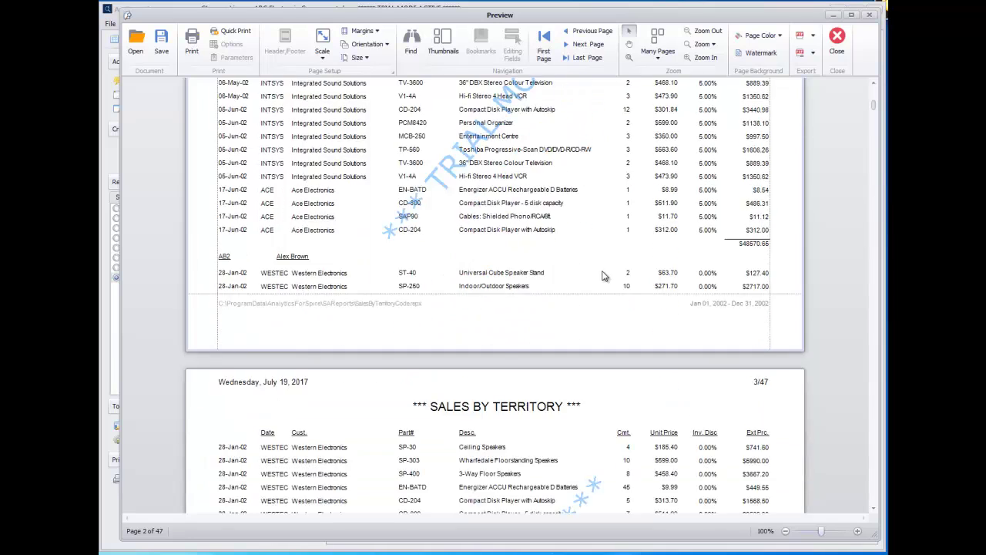
pyautogui.scroll(-6, 605, 278)
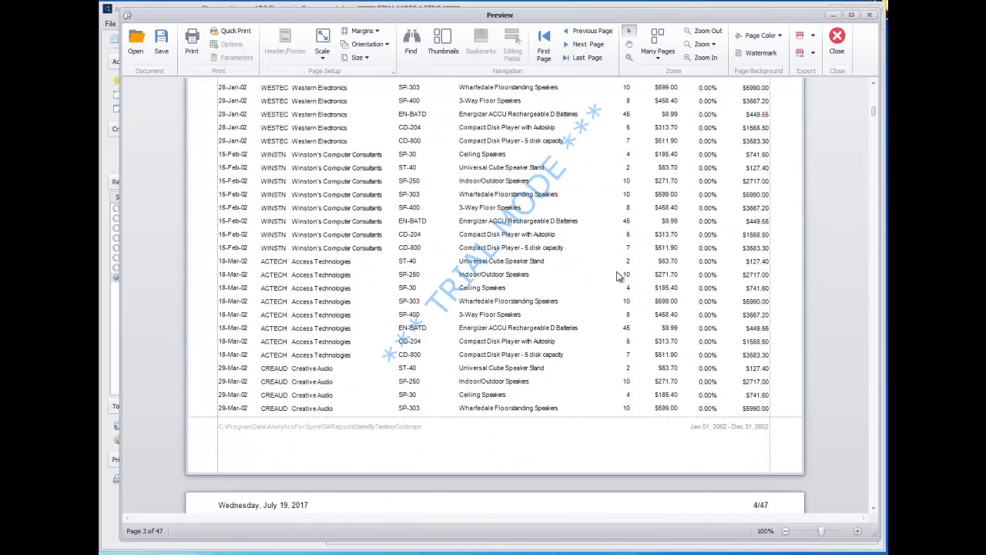
pyautogui.click(870, 16)
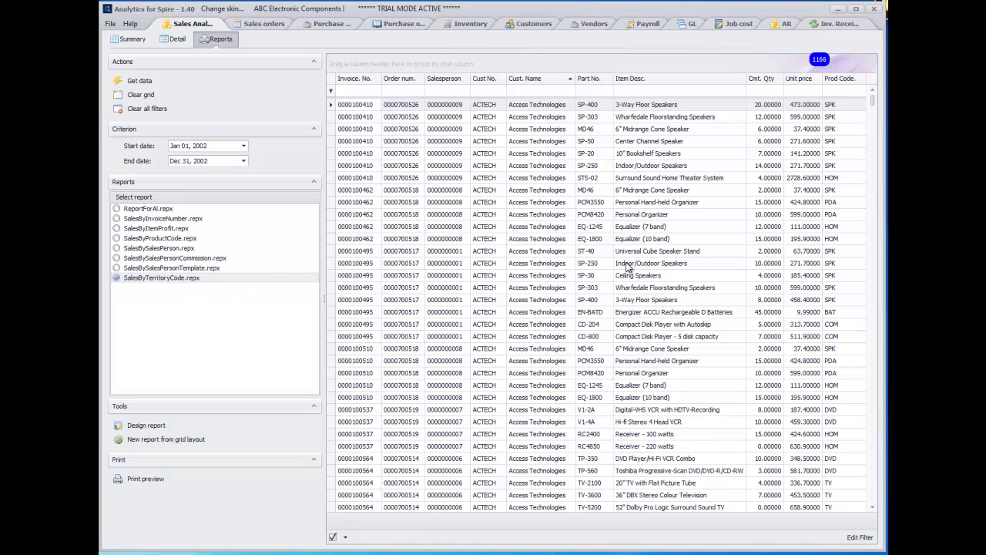
# Open the SalesByProductCode.repx report in the Report Designer and move the designer window fully into view.
pyautogui.click(168, 239)
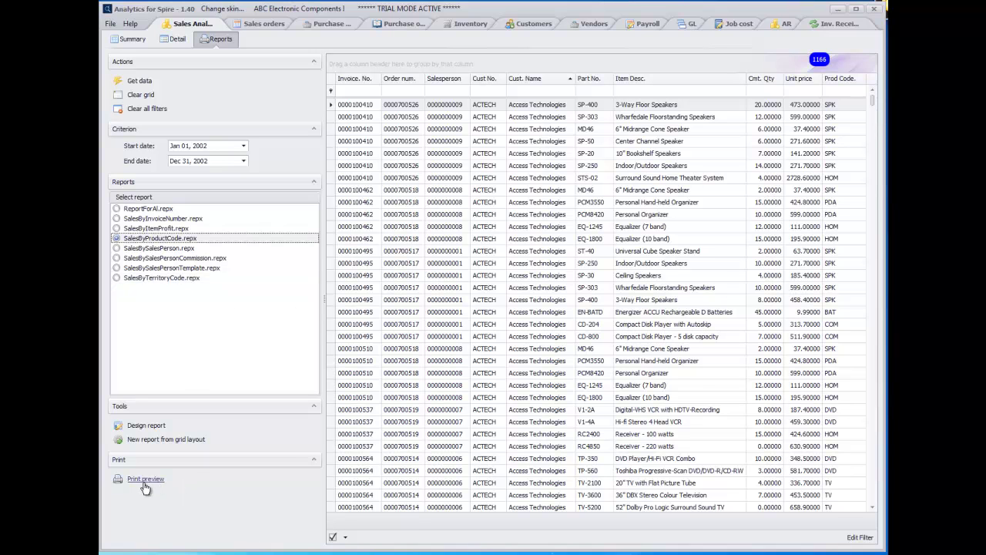
pyautogui.click(155, 428)
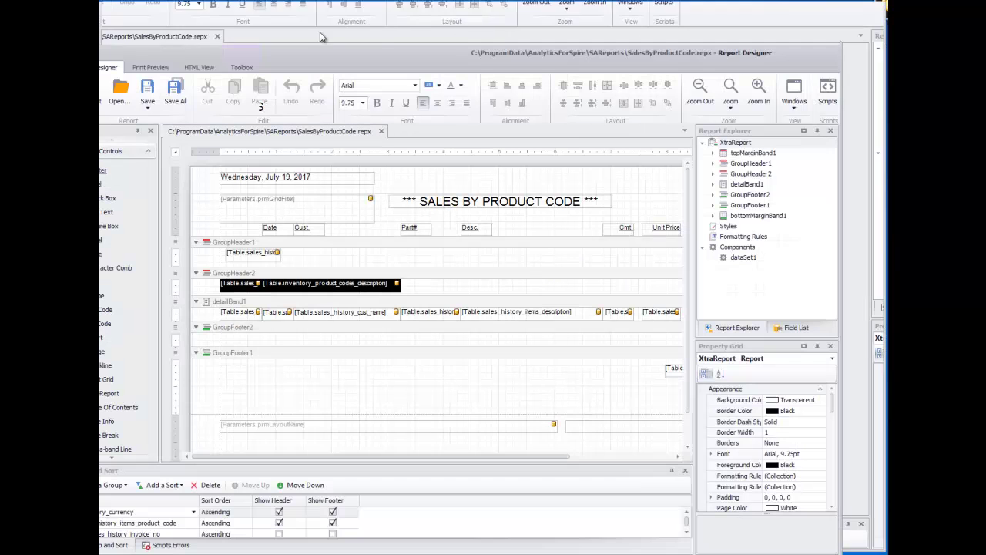
pyautogui.moveTo(287, 53); pyautogui.dragTo(329, 21)
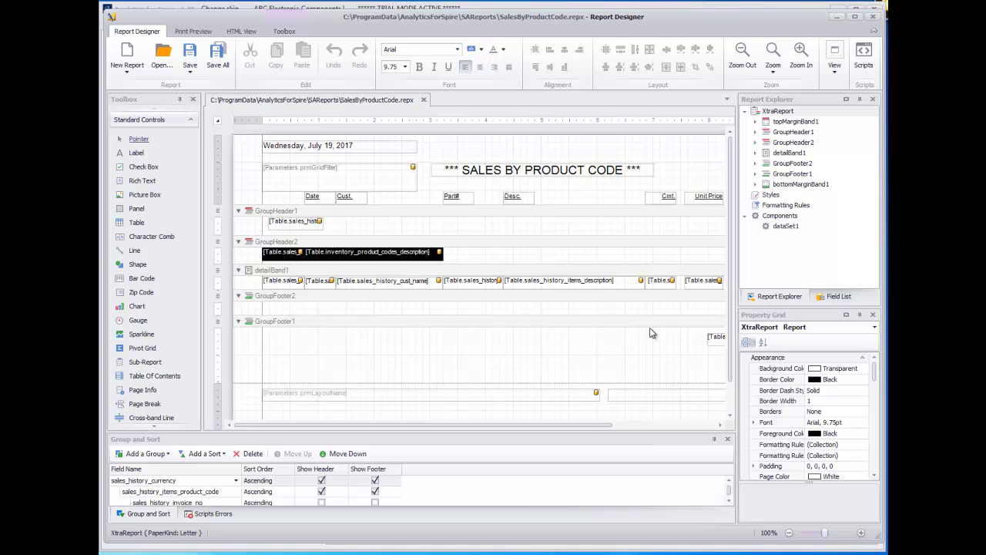
# Change the report title to "*** SALES BY PRODUCT CODE PLUS ***" and widen its label to fit the text.
pyautogui.moveTo(572, 426); pyautogui.dragTo(598, 425)
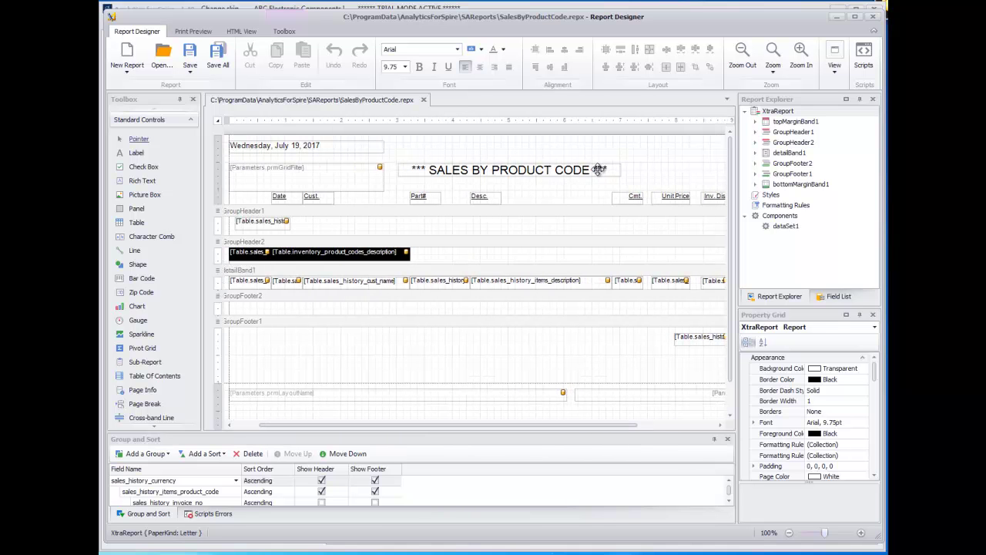
pyautogui.doubleClick(601, 167)
pyautogui.click(594, 168)
pyautogui.write('PLUS')
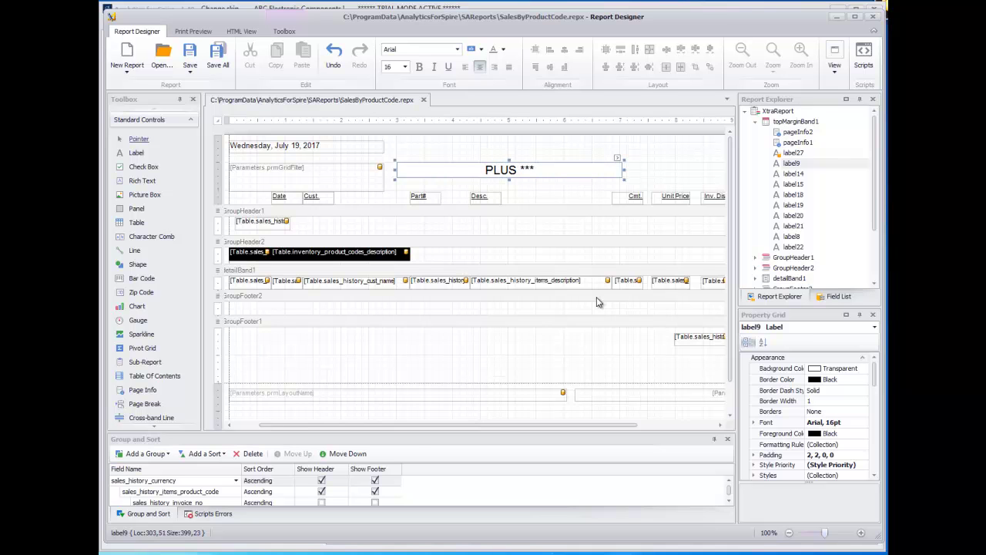
pyautogui.click(633, 168)
pyautogui.moveTo(634, 169); pyautogui.dragTo(657, 169)
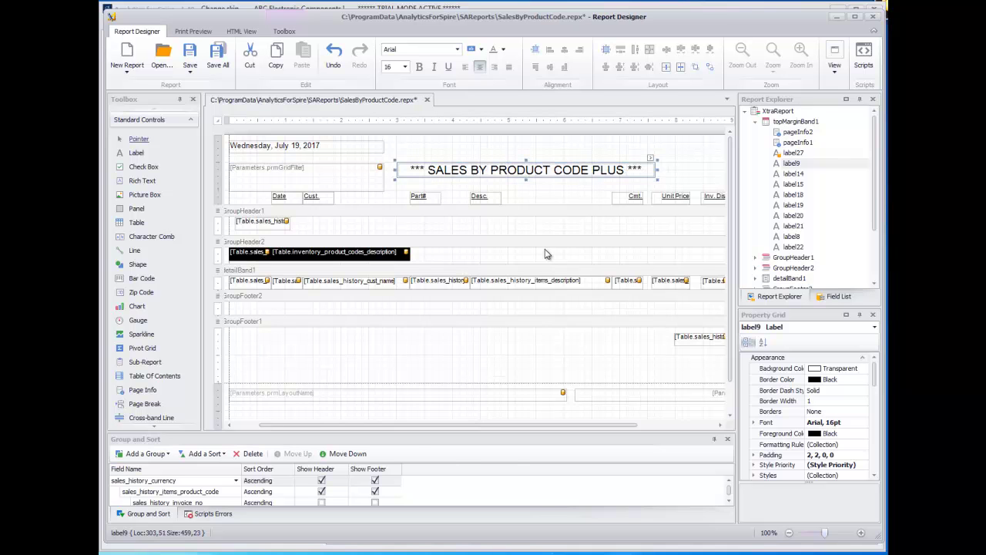
# Expand the report's Table fields and open the calculated fields for editing from calculatedField2.
pyautogui.moveTo(476, 424); pyautogui.dragTo(579, 424)
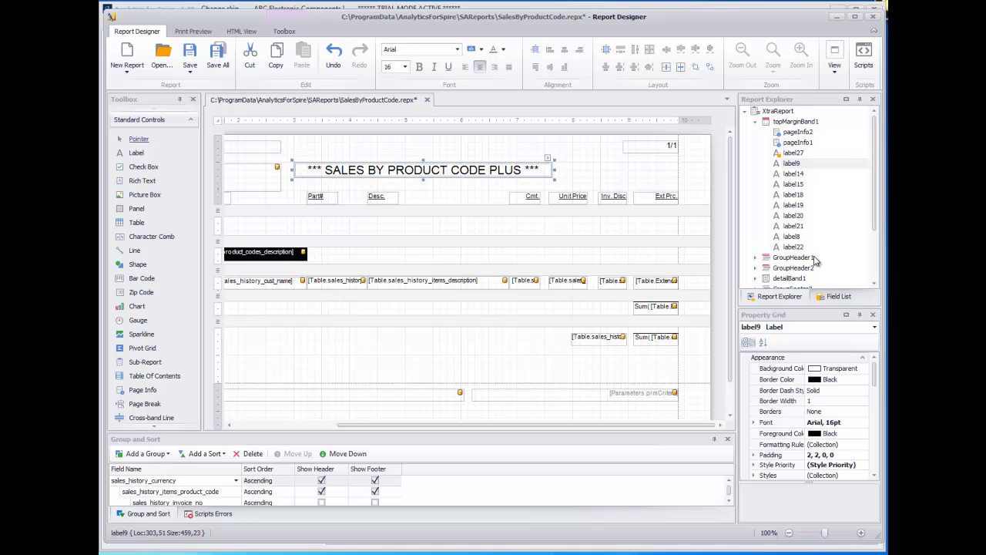
pyautogui.click(832, 297)
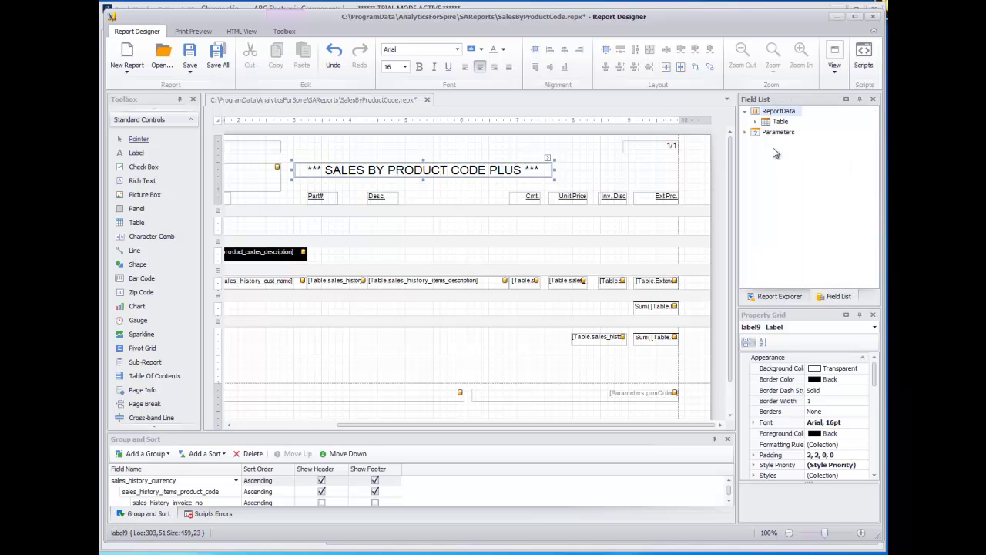
pyautogui.click(756, 122)
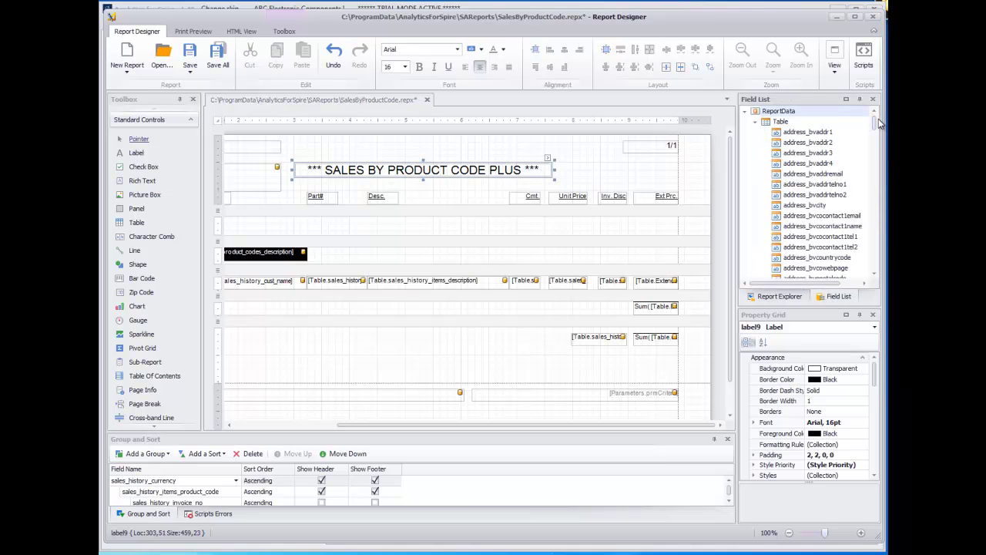
pyautogui.moveTo(873, 124); pyautogui.dragTo(873, 142)
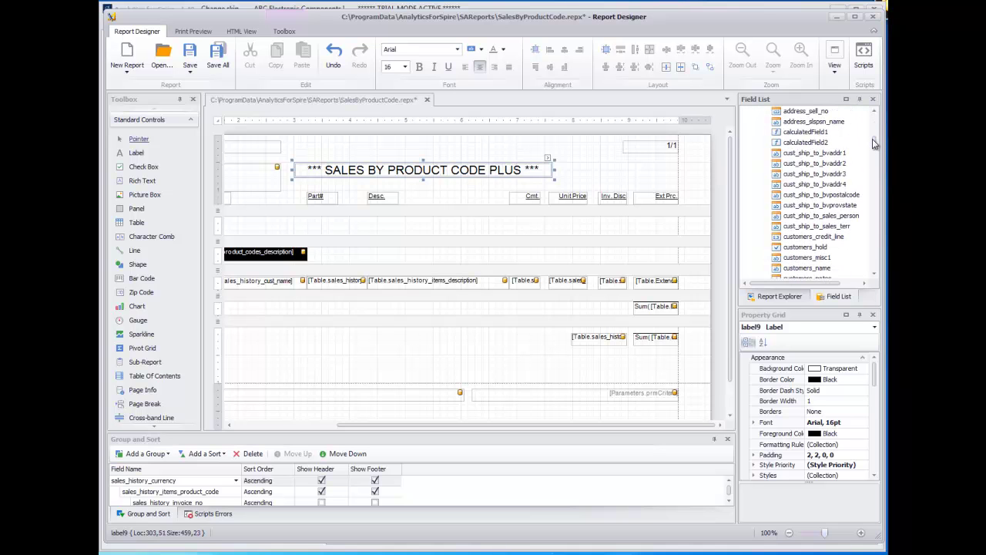
pyautogui.rightClick(809, 248)
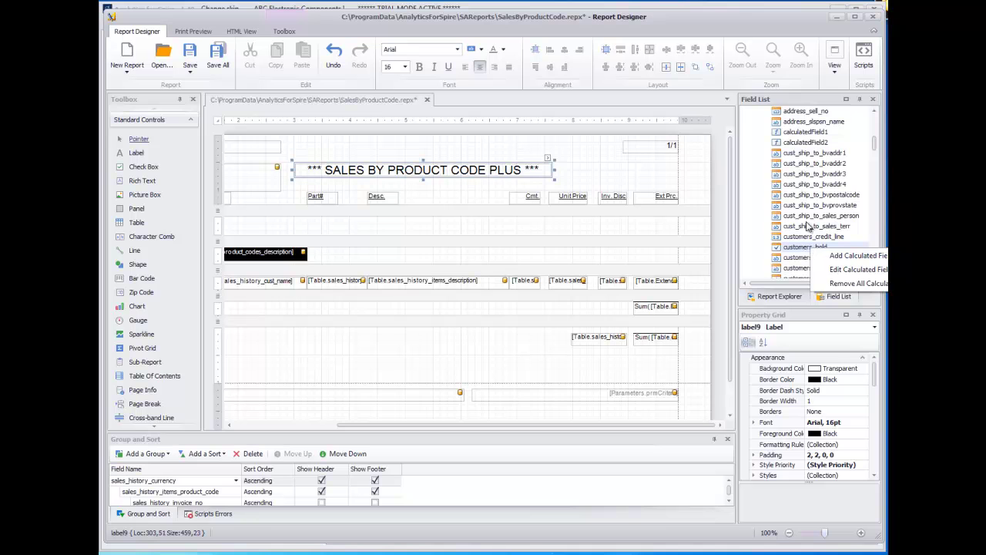
pyautogui.rightClick(793, 142)
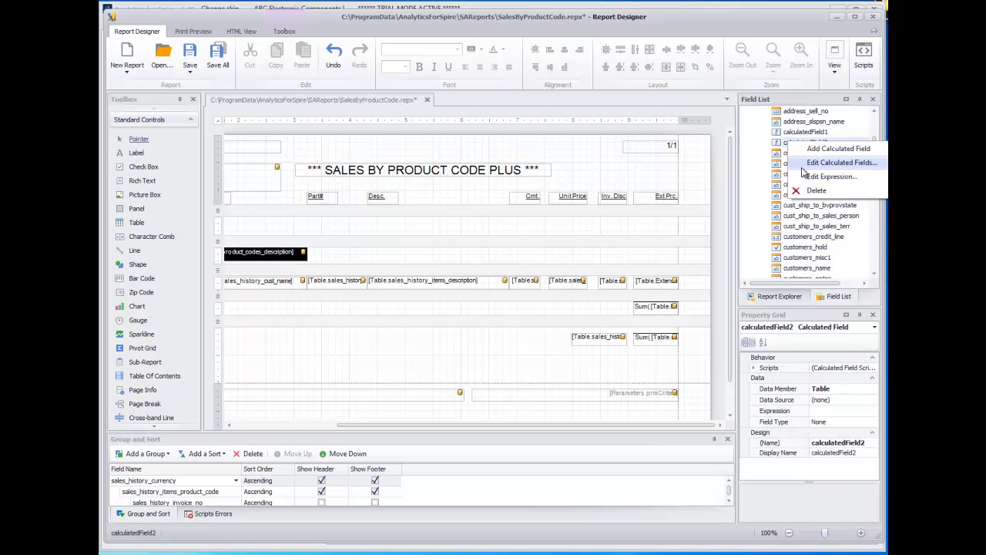
pyautogui.click(804, 164)
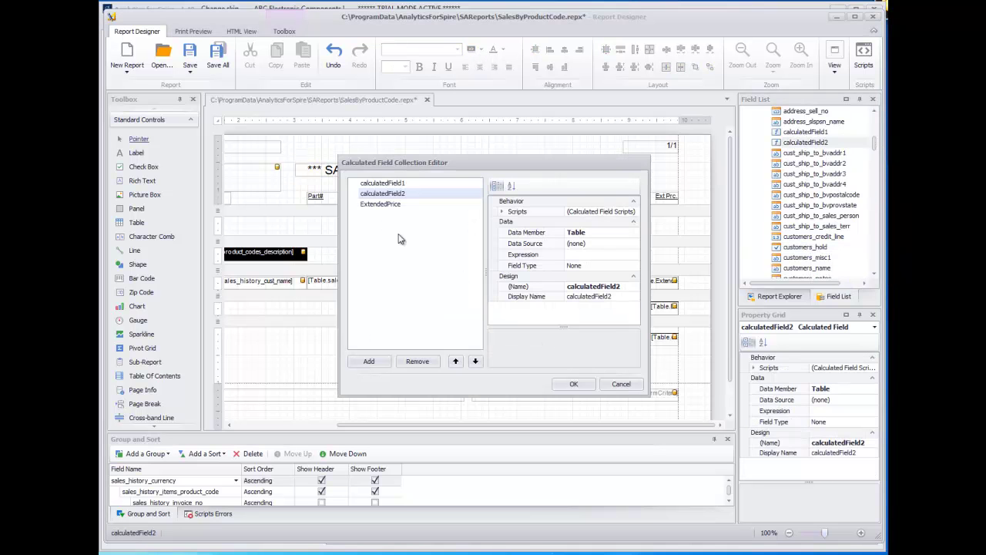
# Examine the expression of the ExtendedPrice calculated field and close both editors without making changes.
pyautogui.click(378, 203)
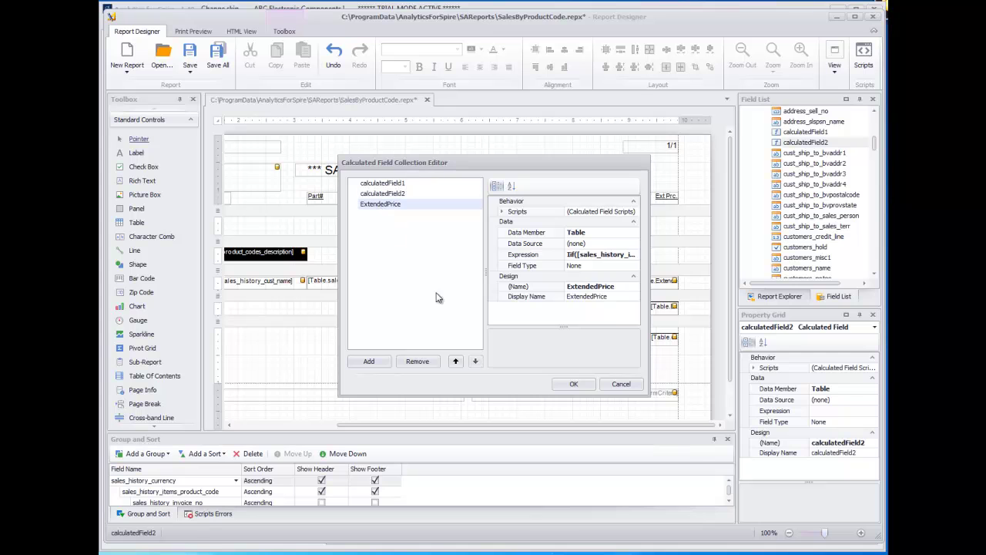
pyautogui.click(627, 258)
pyautogui.click(634, 260)
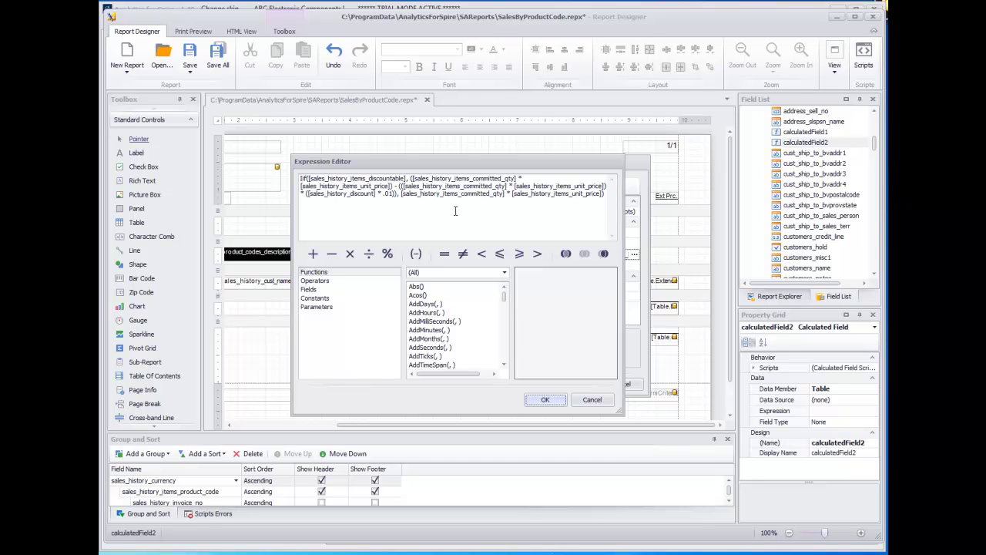
pyautogui.click(589, 401)
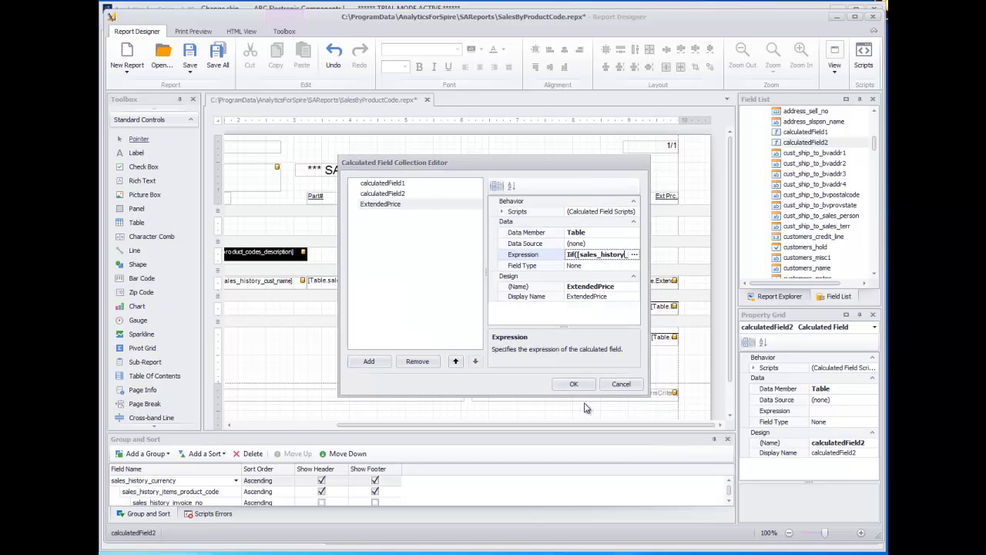
pyautogui.click(621, 385)
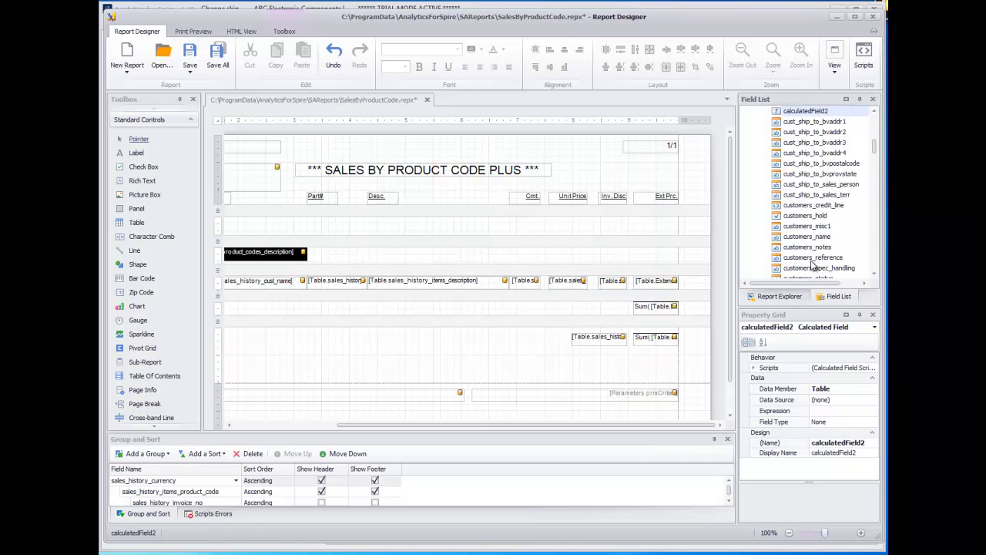
# Set the border dash style of the customer name label in the detail band to Dash.
pyautogui.moveTo(377, 426); pyautogui.dragTo(270, 426)
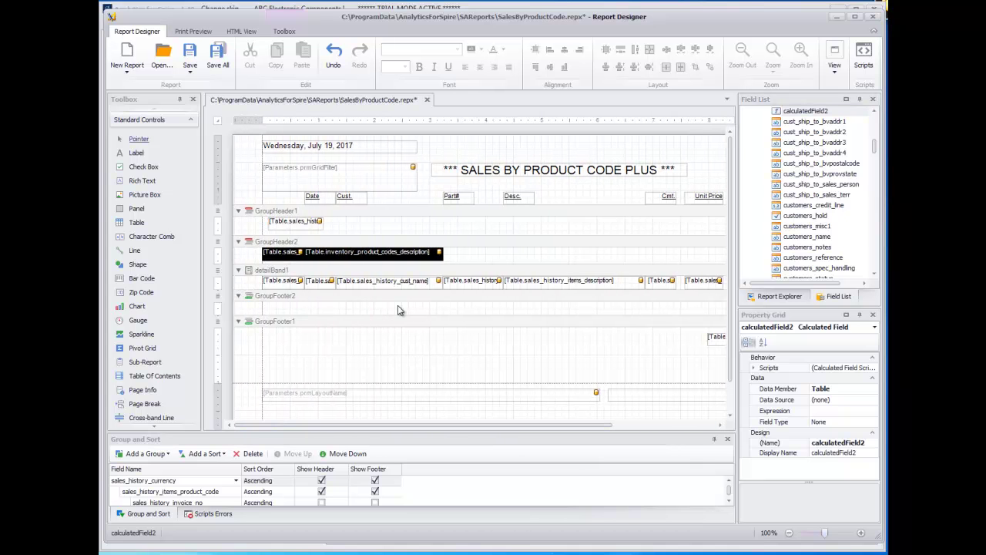
pyautogui.click(392, 281)
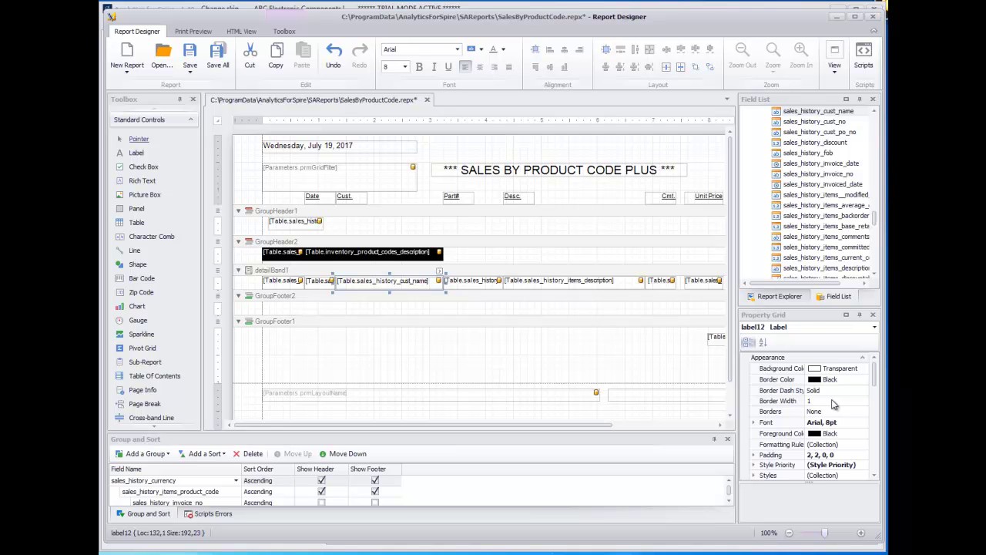
pyautogui.click(857, 391)
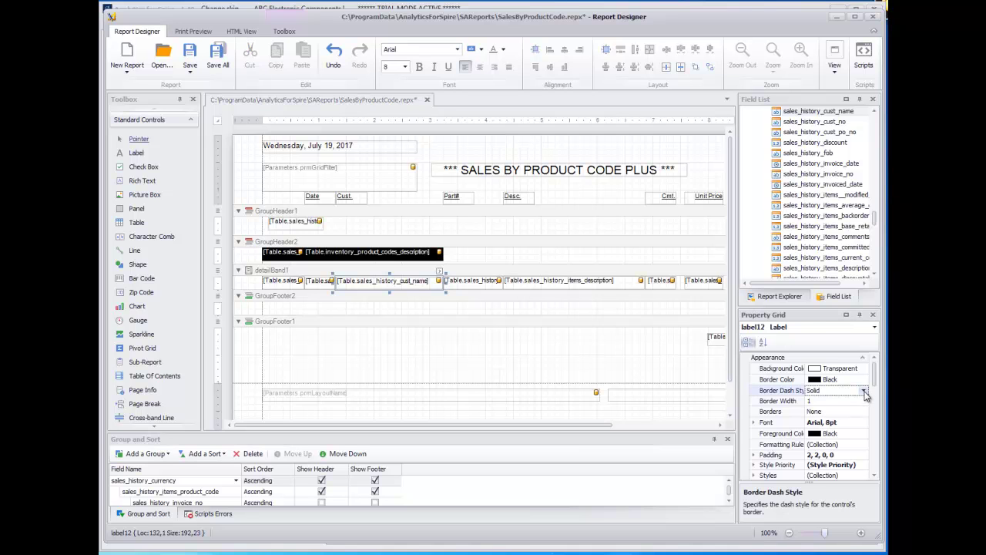
pyautogui.click(864, 390)
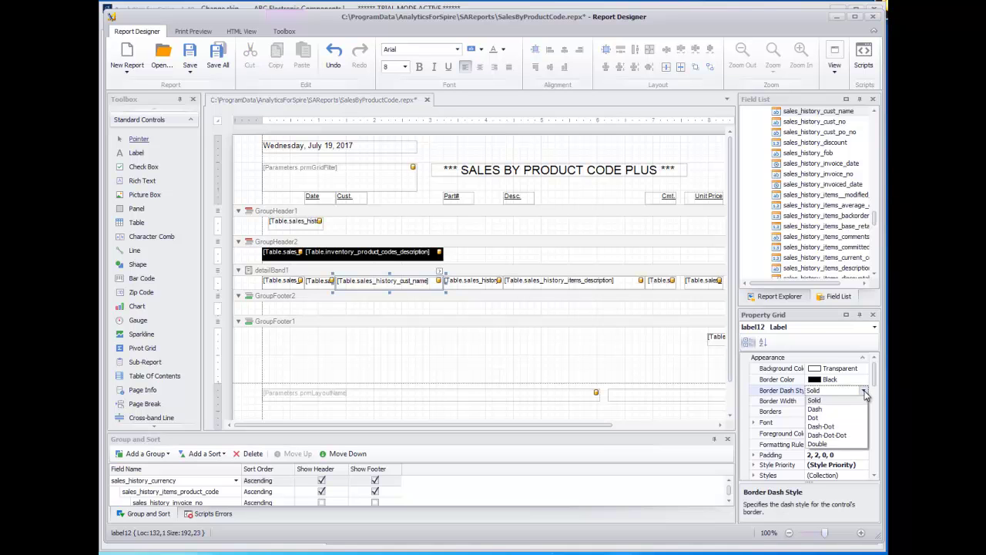
pyautogui.click(843, 409)
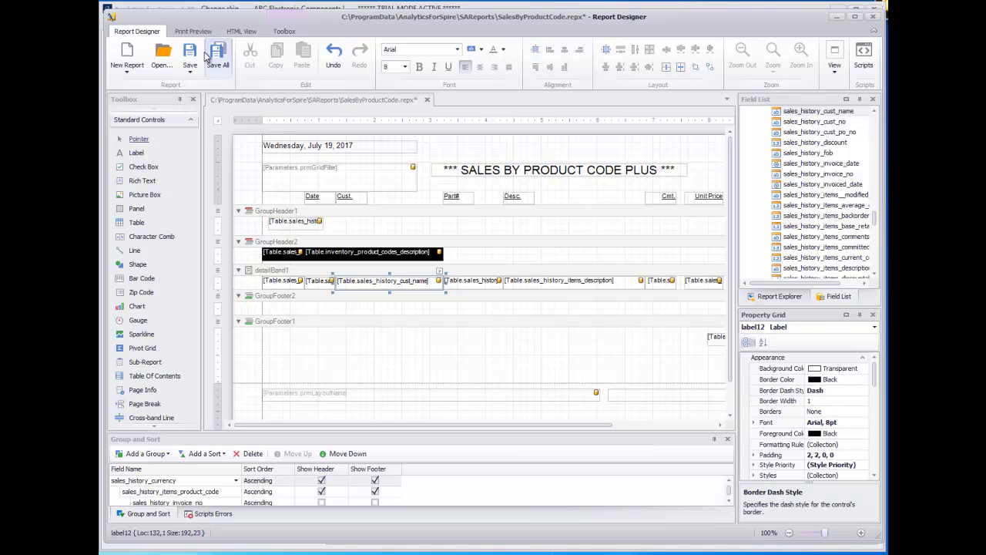
# Save the report under the new name SalesByProductCodePlus.repx in the SAReports folder and close the Report Designer.
pyautogui.click(190, 71)
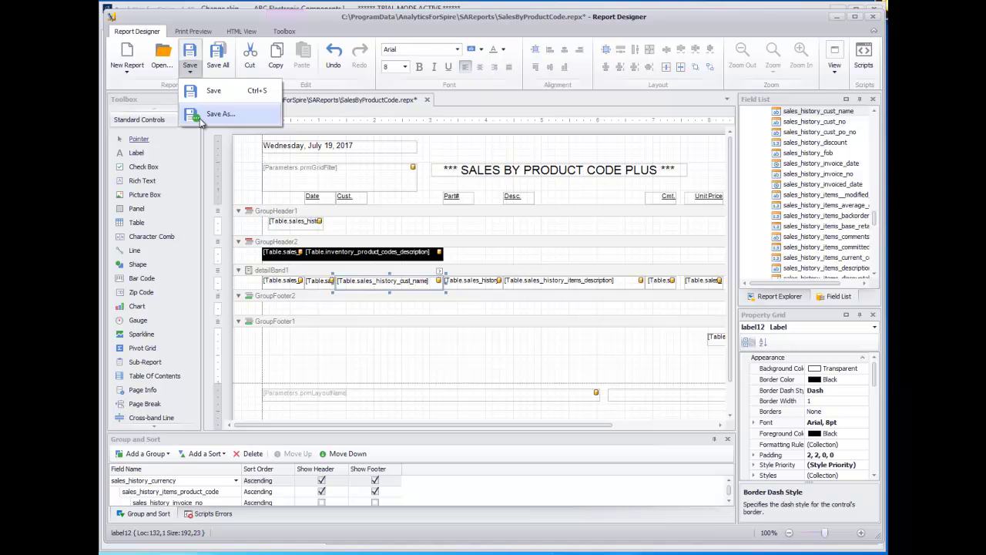
pyautogui.click(202, 115)
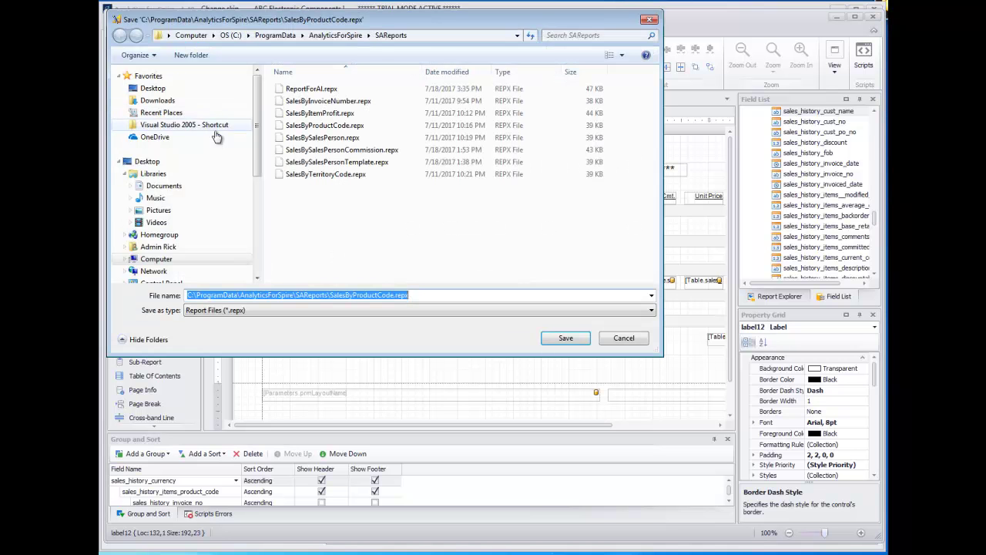
pyautogui.click(391, 298)
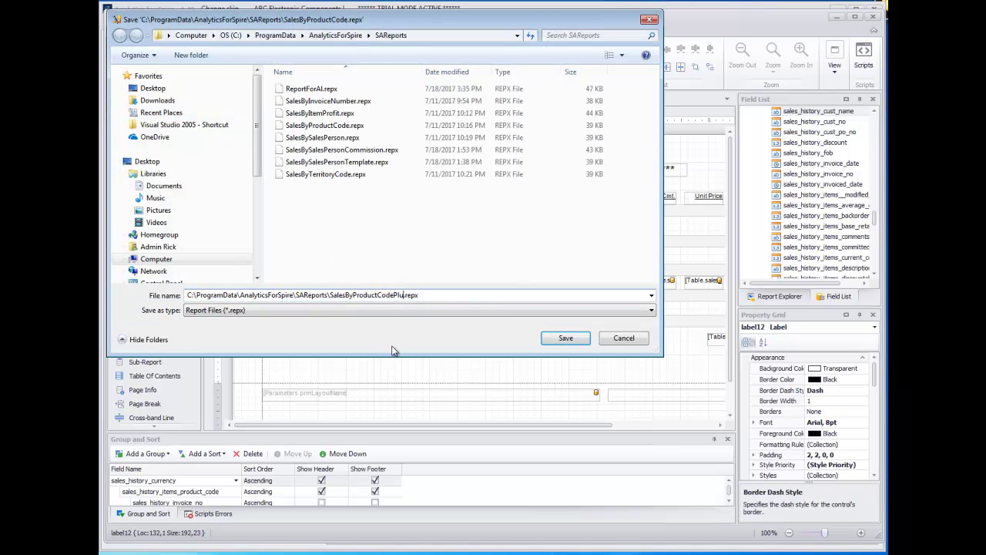
pyautogui.click(565, 339)
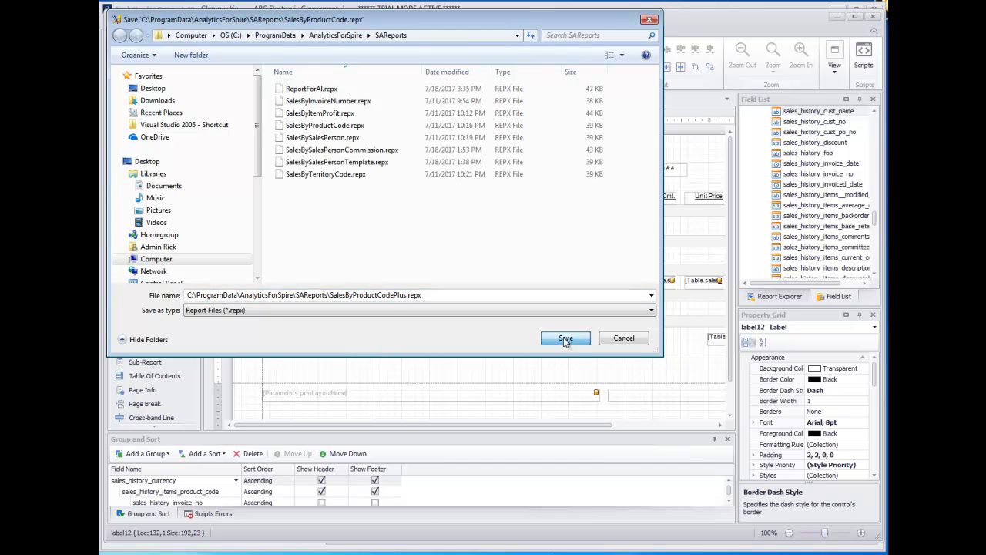
pyautogui.click(875, 21)
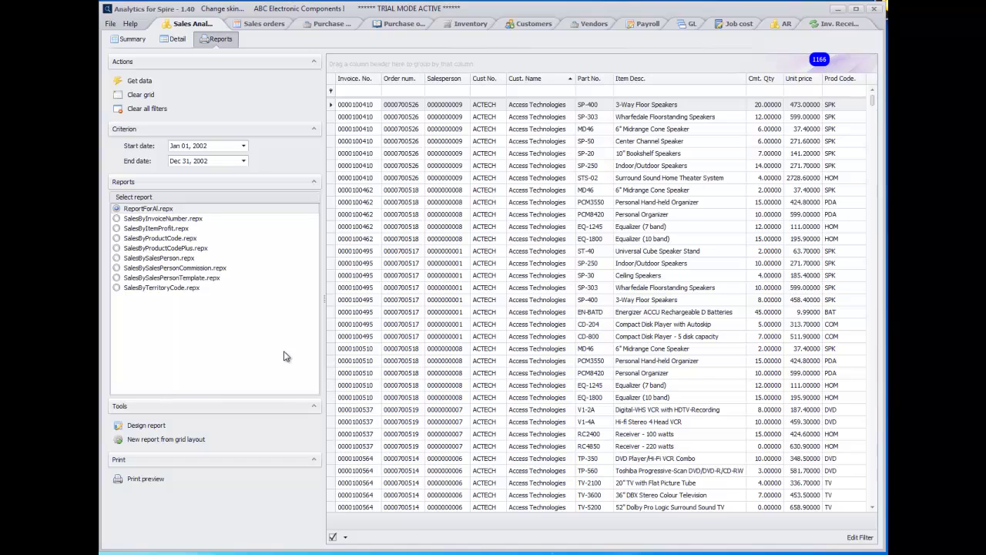
# Preview the SalesByProductCodePlus.repx report, look through its first few pages and close the preview.
pyautogui.click(171, 248)
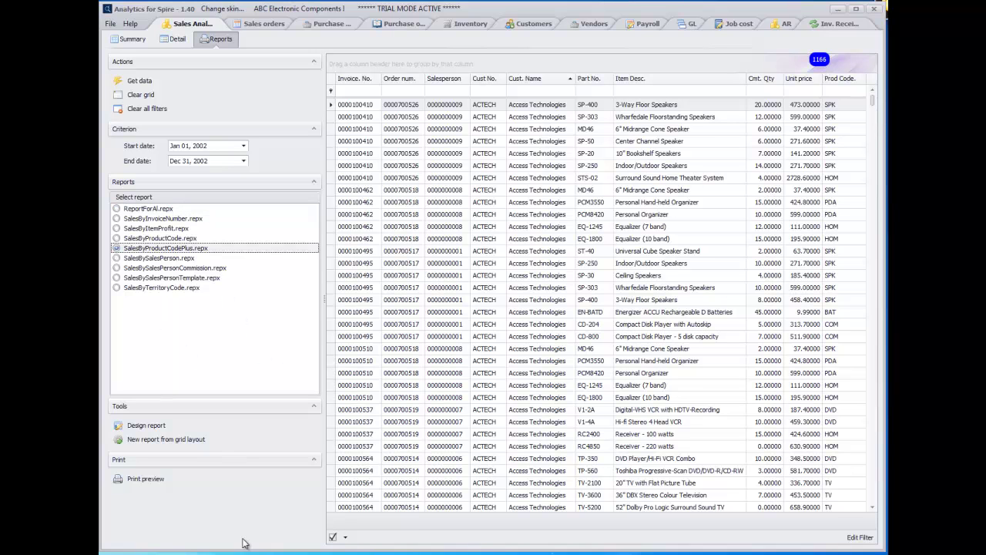
pyautogui.click(140, 481)
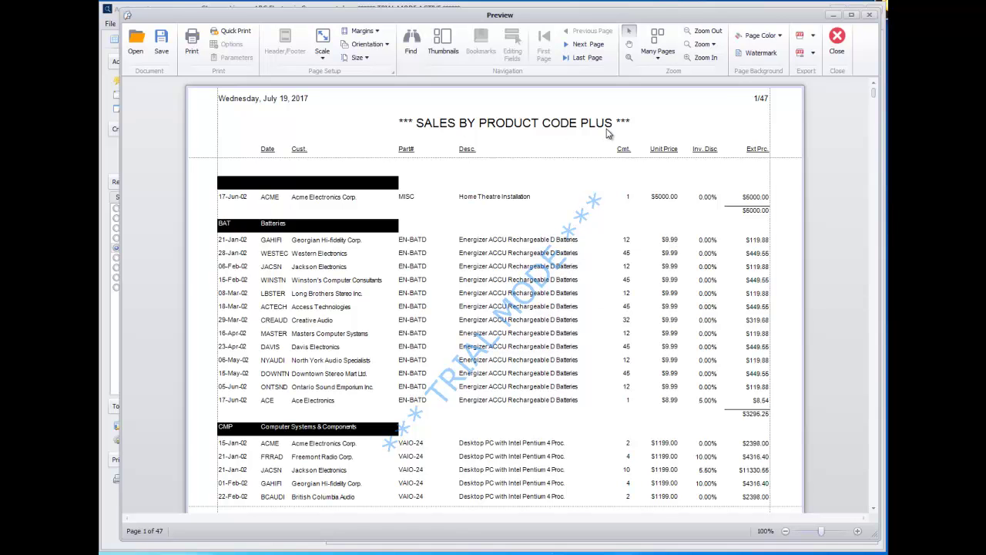
pyautogui.scroll(-10, 614, 204)
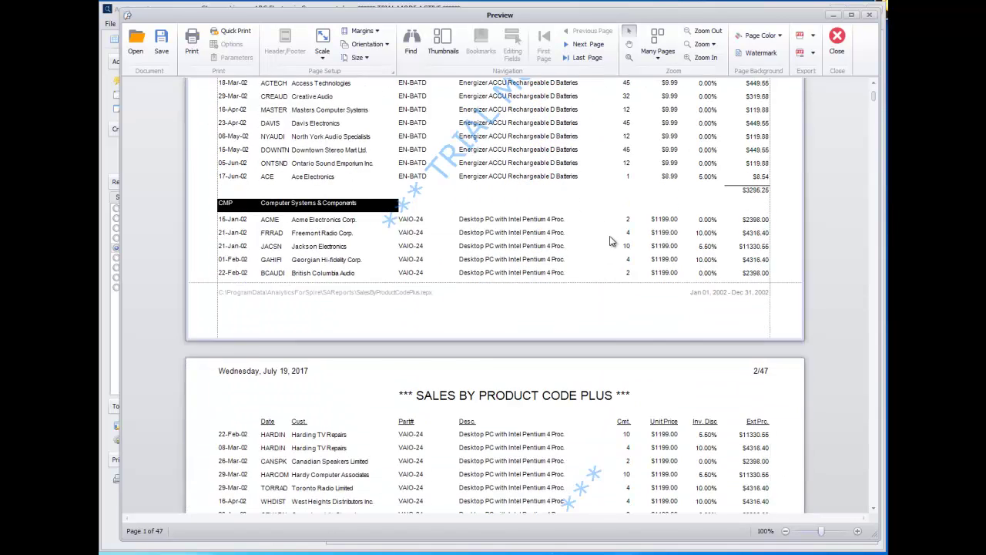
pyautogui.scroll(-15, 611, 242)
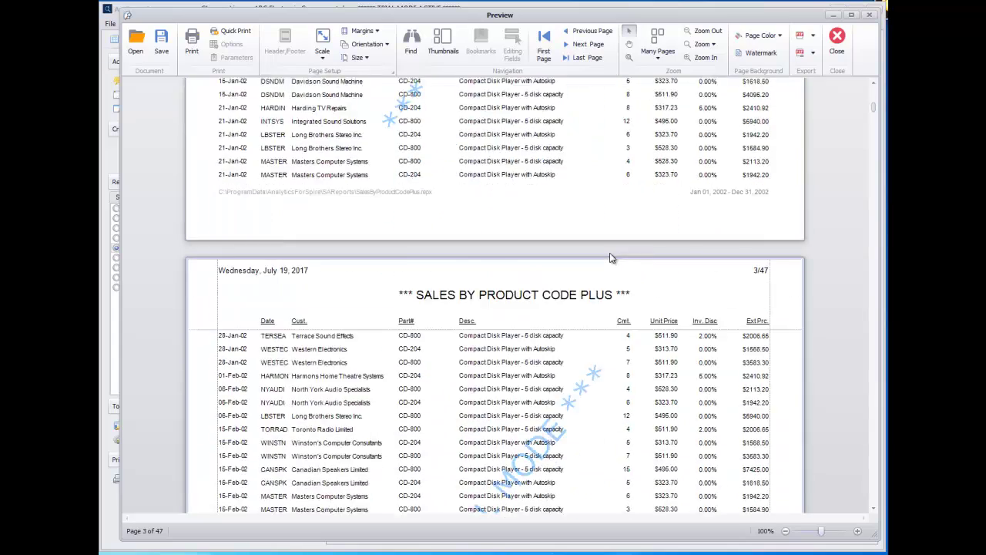
pyautogui.scroll(-12, 612, 259)
pyautogui.scroll(6, 610, 262)
pyautogui.scroll(20, 605, 266)
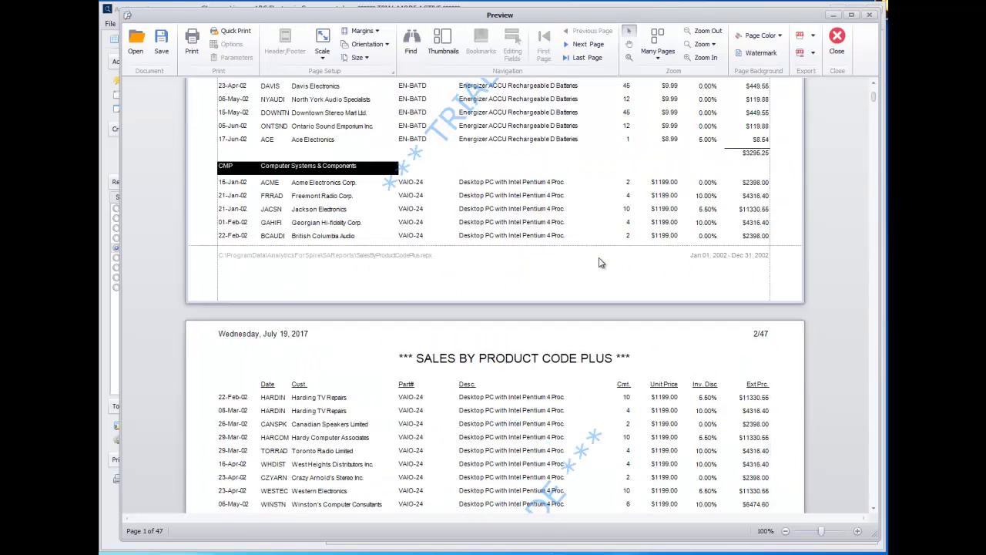
pyautogui.scroll(1, 597, 253)
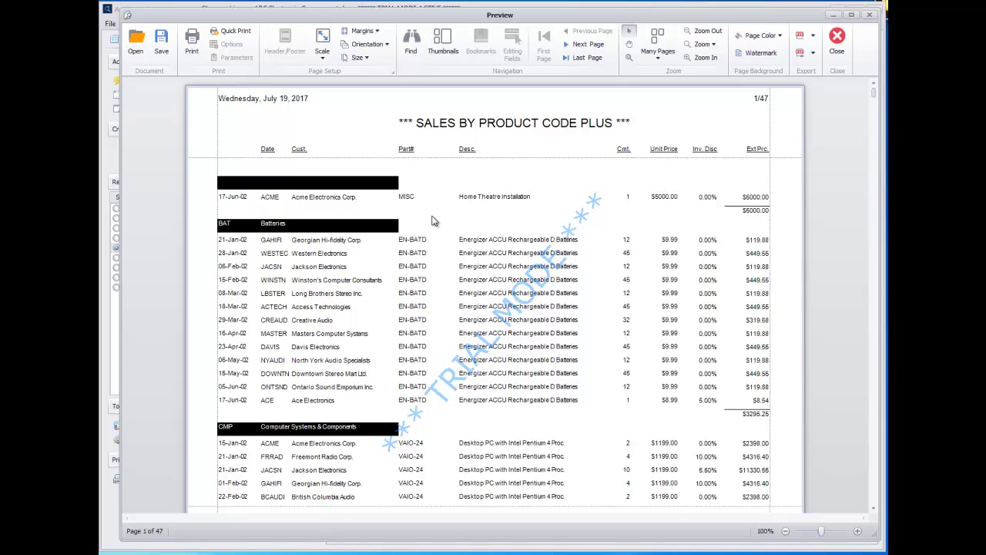
pyautogui.click(837, 42)
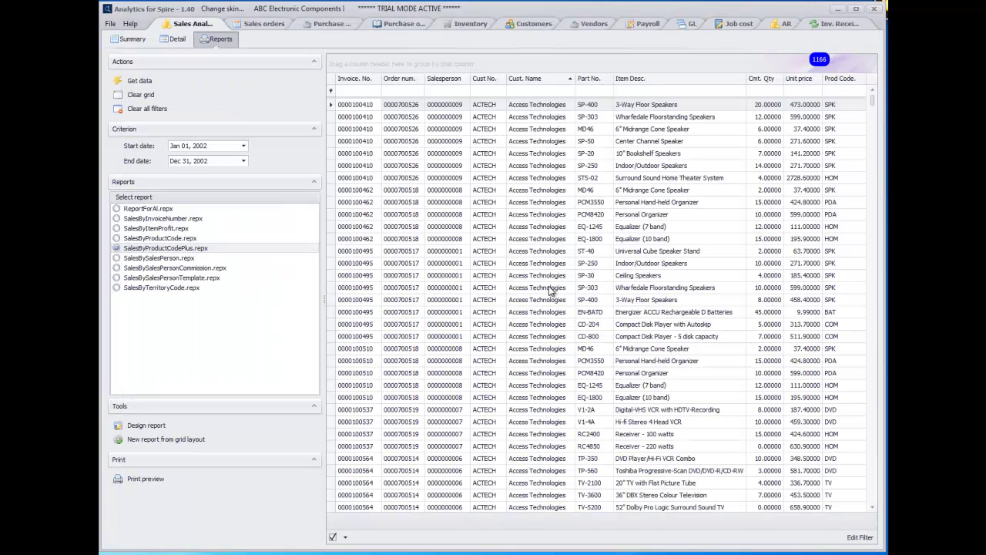
# In the sales summary, load the productcategorybyyear.xml layout and switch to the ProductCodePartByYearMonth.xml layout.
pyautogui.click(134, 40)
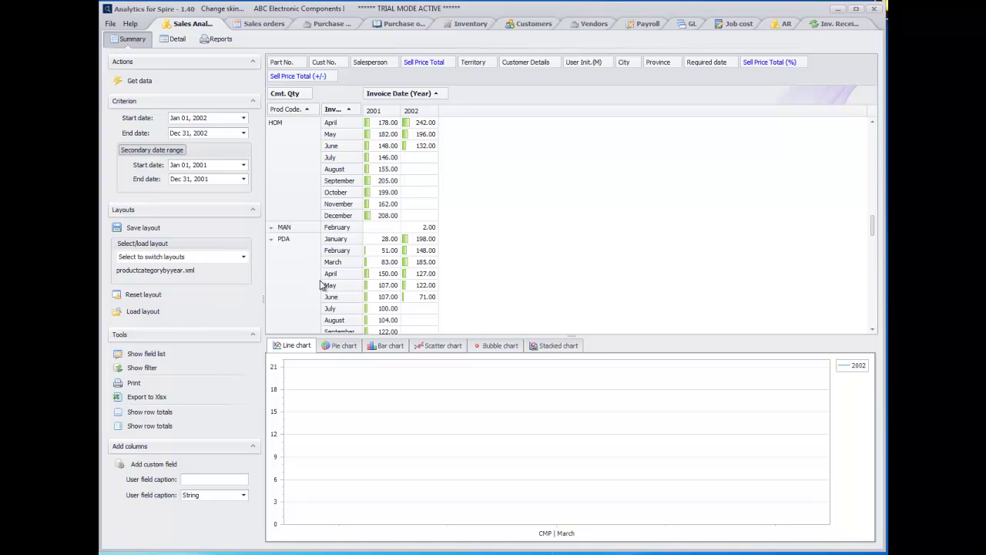
pyautogui.click(199, 258)
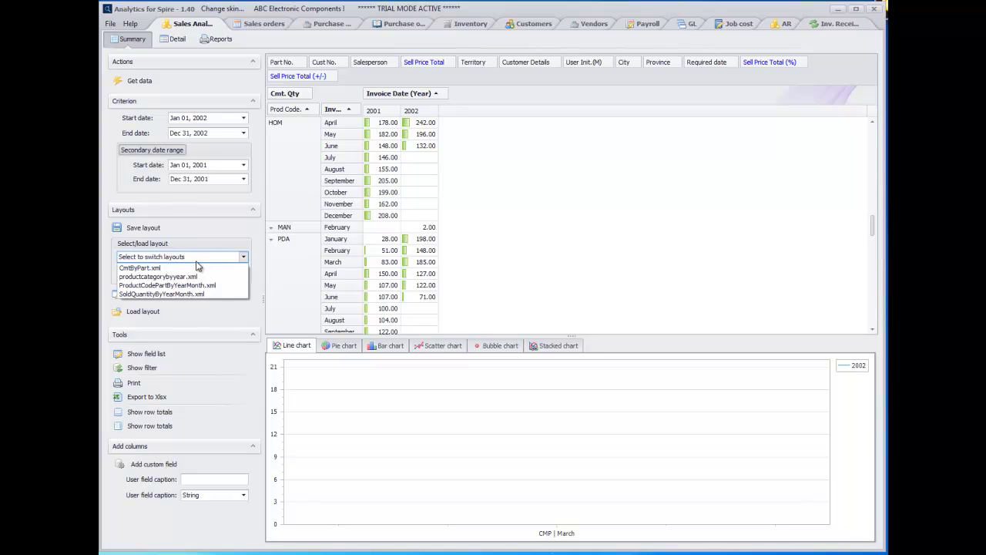
pyautogui.click(193, 276)
pyautogui.click(183, 258)
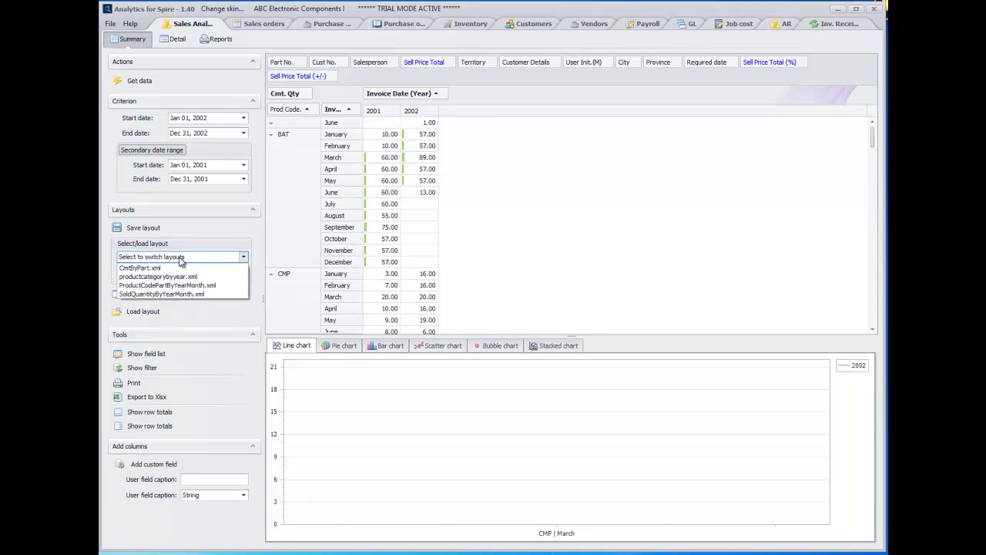
pyautogui.click(179, 283)
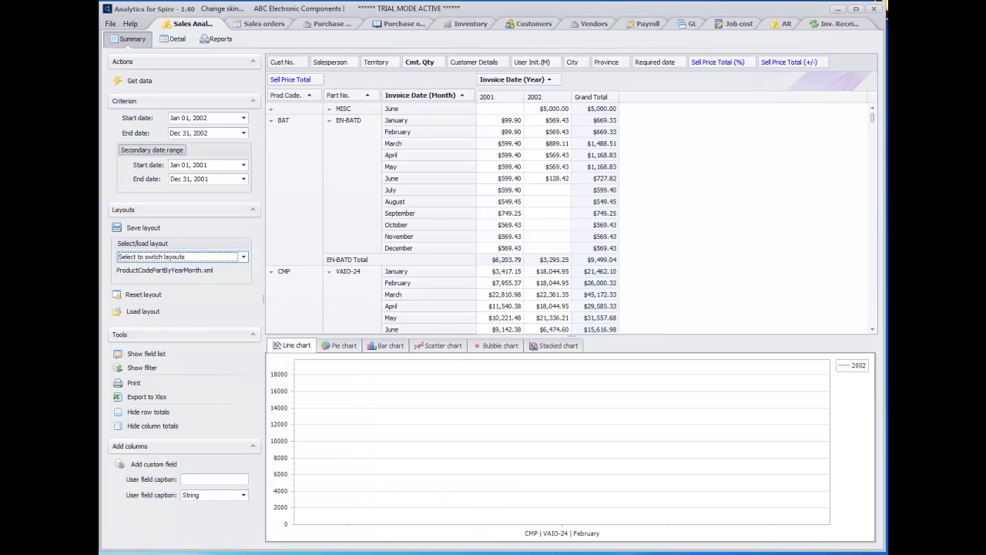
pyautogui.click(521, 553)
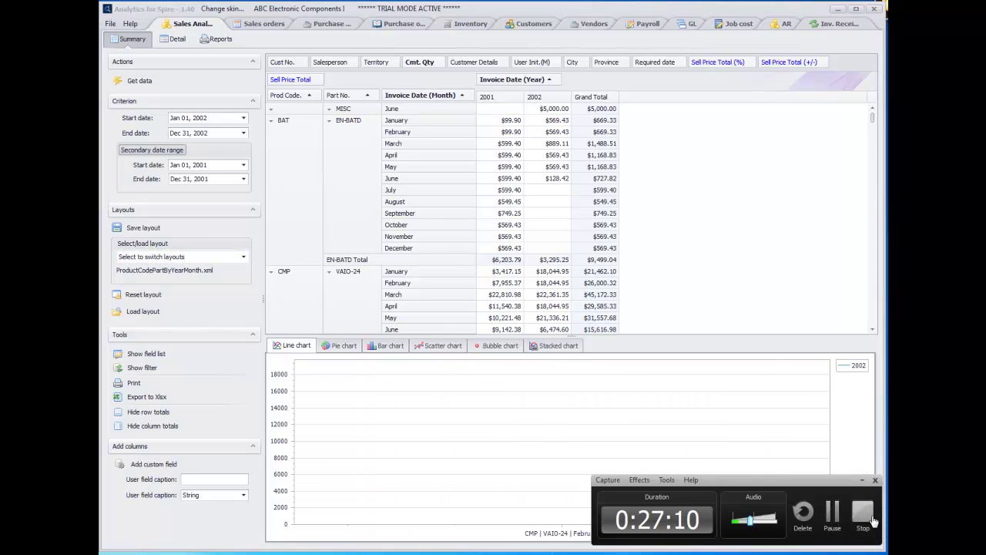